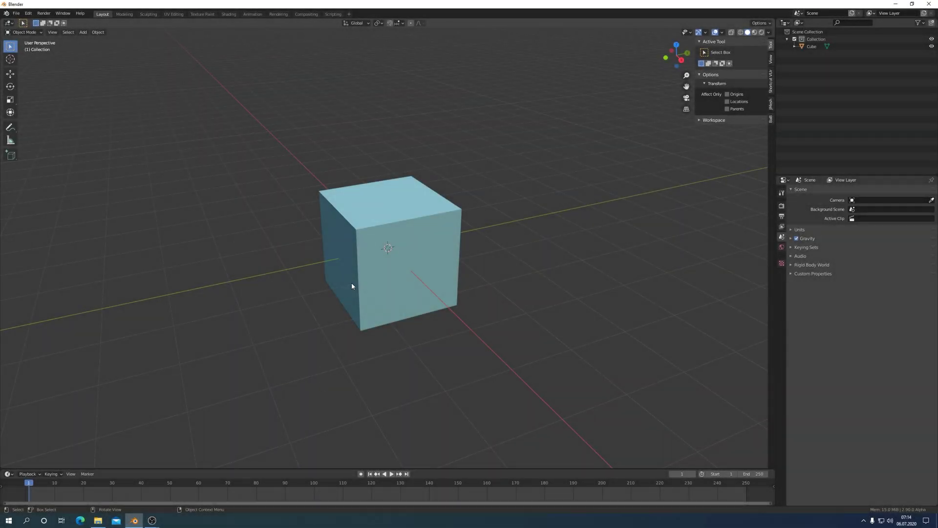
- Select the default cube and turn on X-ray so its interior shows through
{"action": "left_click", "coordinate": [446, 257]}
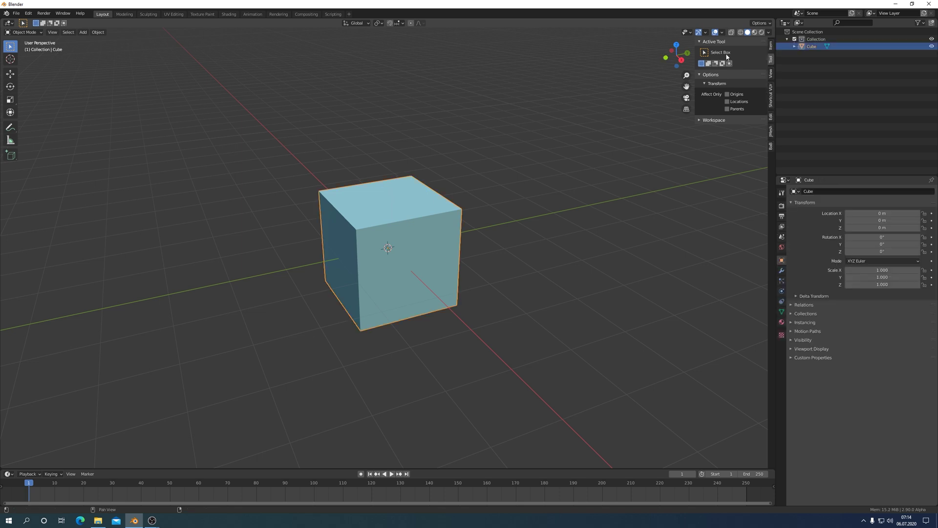
{"action": "left_click", "coordinate": [731, 32]}
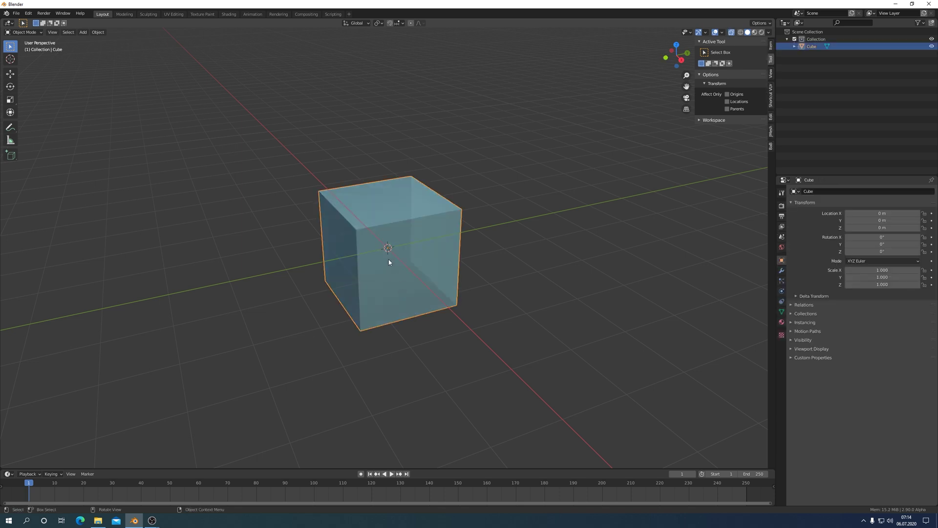
- Add a cylinder at the origin and scale it down to about 0.152
{"action": "left_click", "coordinate": [83, 32]}
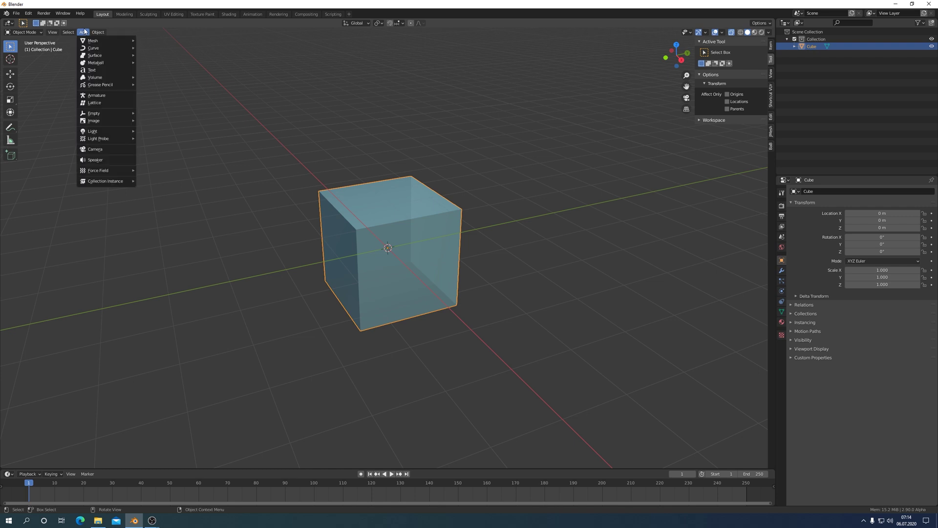
{"action": "mouse_move", "coordinate": [102, 40]}
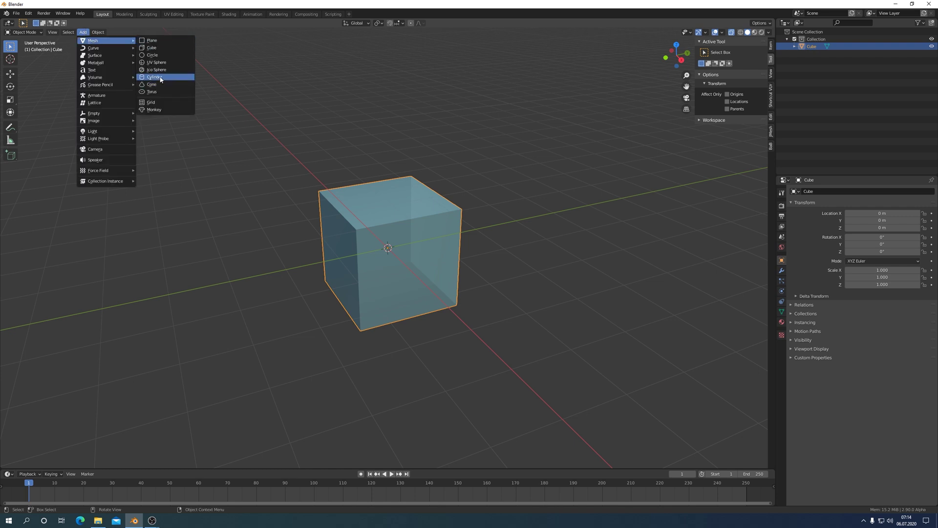
{"action": "left_click", "coordinate": [155, 77]}
{"action": "key", "text": "s"}
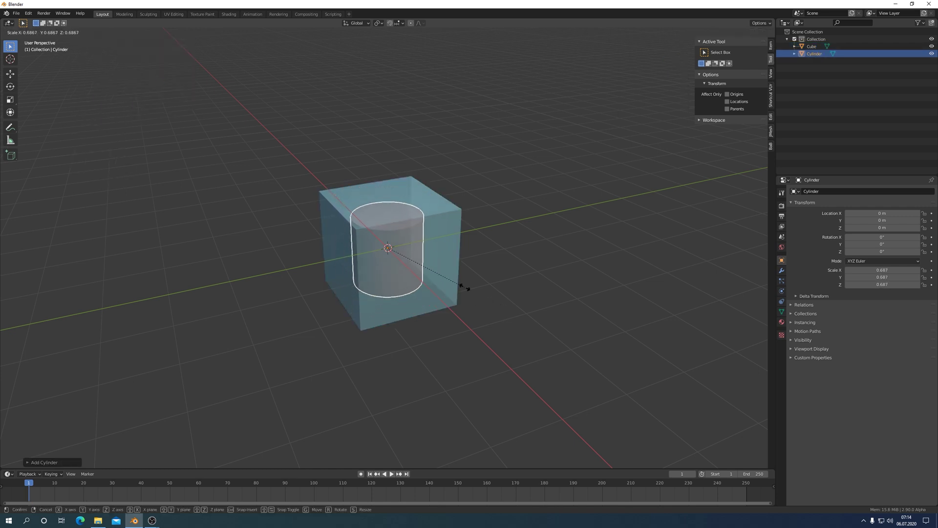
{"action": "left_click", "coordinate": [403, 260]}
{"action": "scroll", "coordinate": [403, 264], "scroll_direction": "up", "scroll_amount": 4}
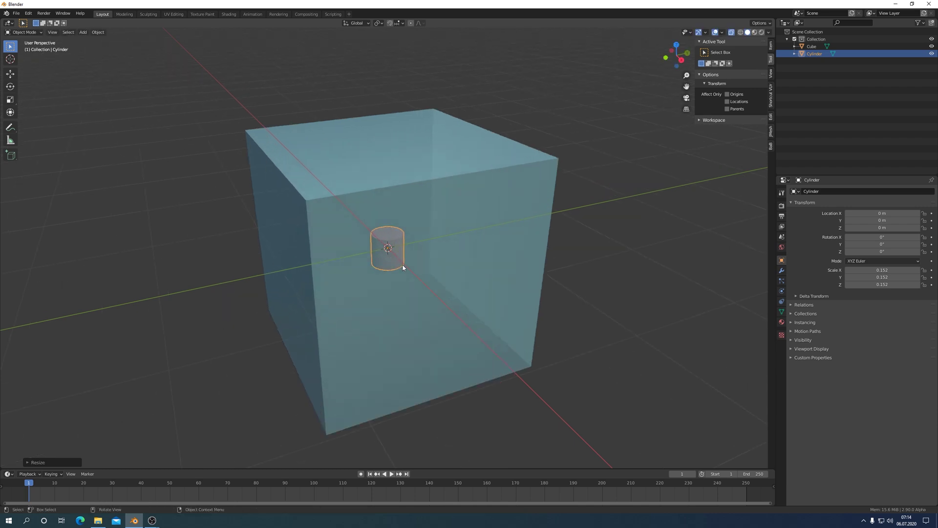
{"action": "scroll", "coordinate": [403, 264], "scroll_direction": "up", "scroll_amount": 6}
{"action": "scroll", "coordinate": [403, 265], "scroll_direction": "up", "scroll_amount": 1}
{"action": "scroll", "coordinate": [402, 267], "scroll_direction": "down", "scroll_amount": 3}
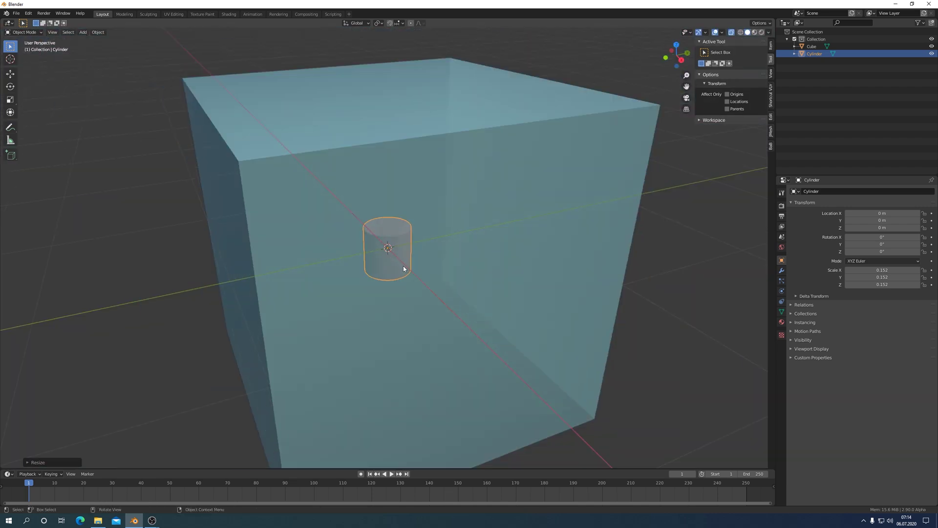
- Bevel the cylinder's top face in Edit Mode using face selection
{"action": "key", "text": "ctrl+Tab"}
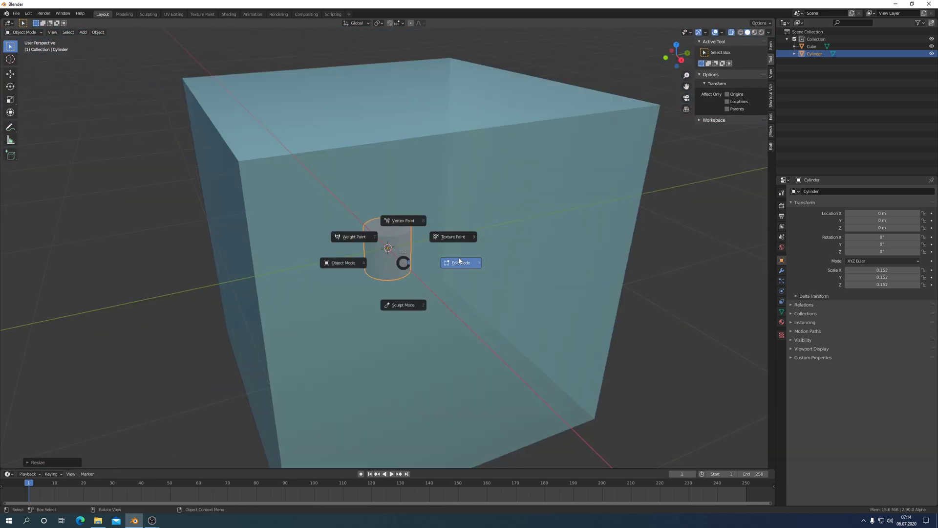
{"action": "left_click", "coordinate": [442, 262]}
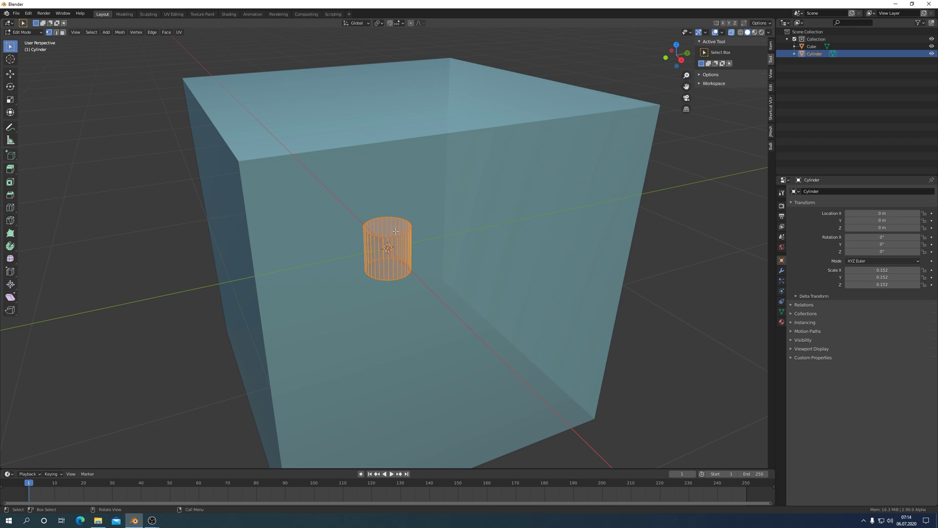
{"action": "left_click", "coordinate": [62, 32]}
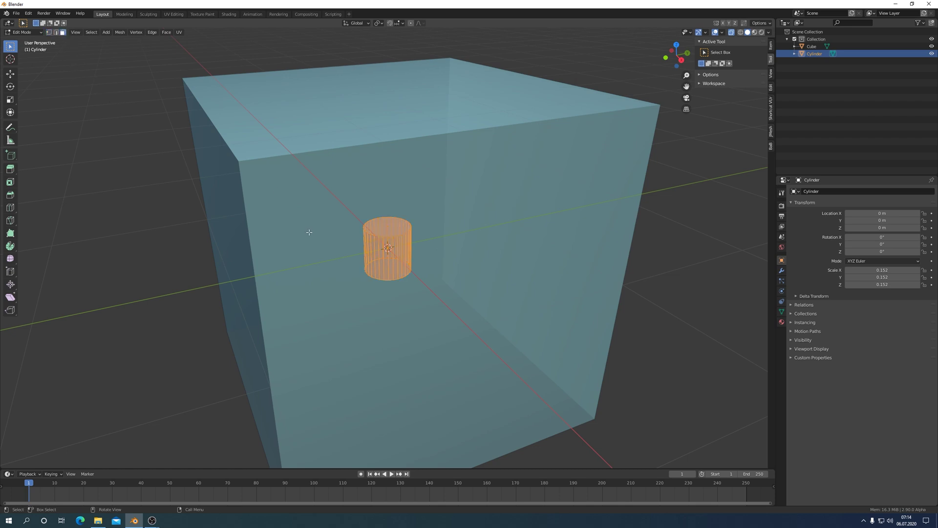
{"action": "left_click", "coordinate": [386, 226]}
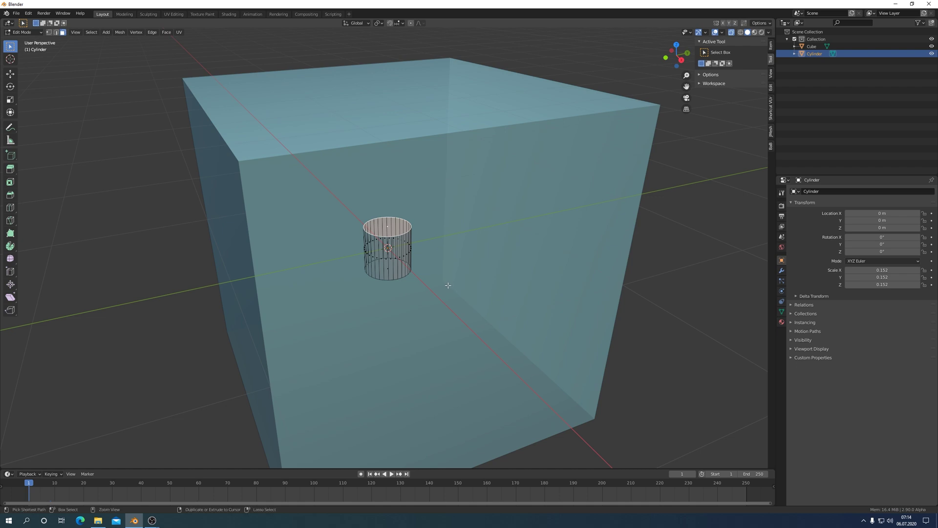
{"action": "key", "text": "ctrl+b"}
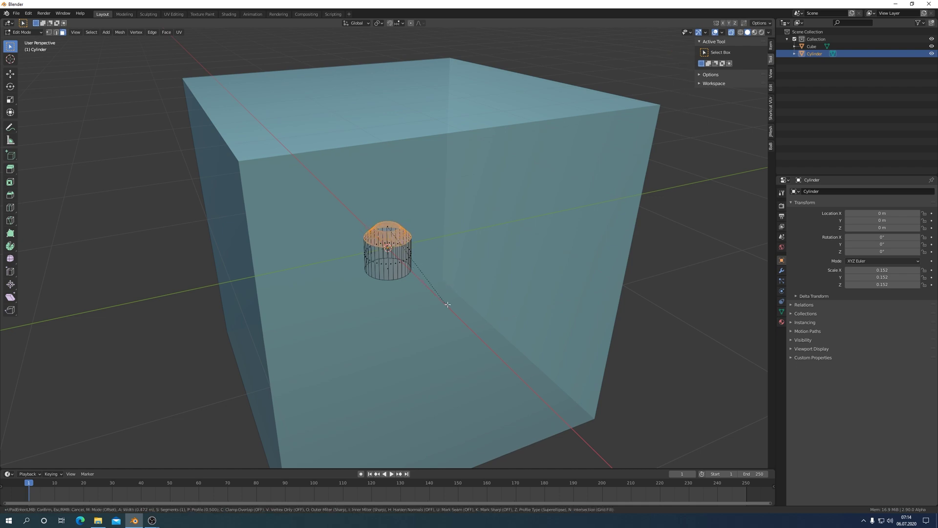
{"action": "left_click", "coordinate": [443, 302]}
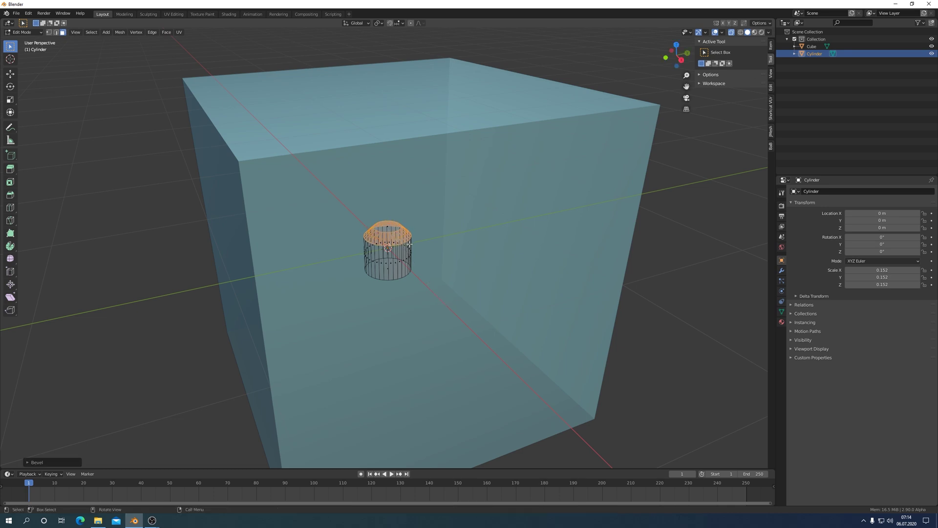
{"action": "key", "text": "ctrl+Tab"}
- Back in Object Mode, parent the cylinder to the cube with Ctrl+P > Object
{"action": "left_click", "coordinate": [375, 255]}
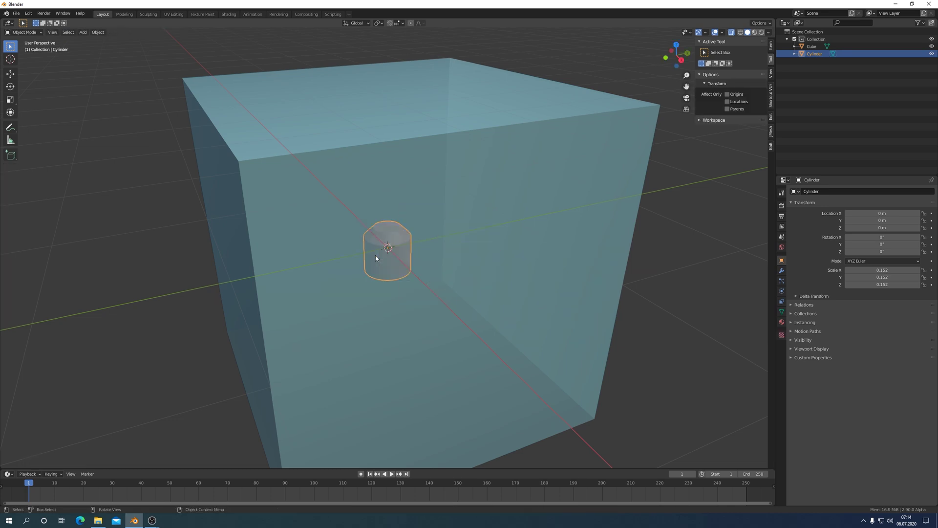
{"action": "scroll", "coordinate": [379, 258], "scroll_direction": "down", "scroll_amount": 3}
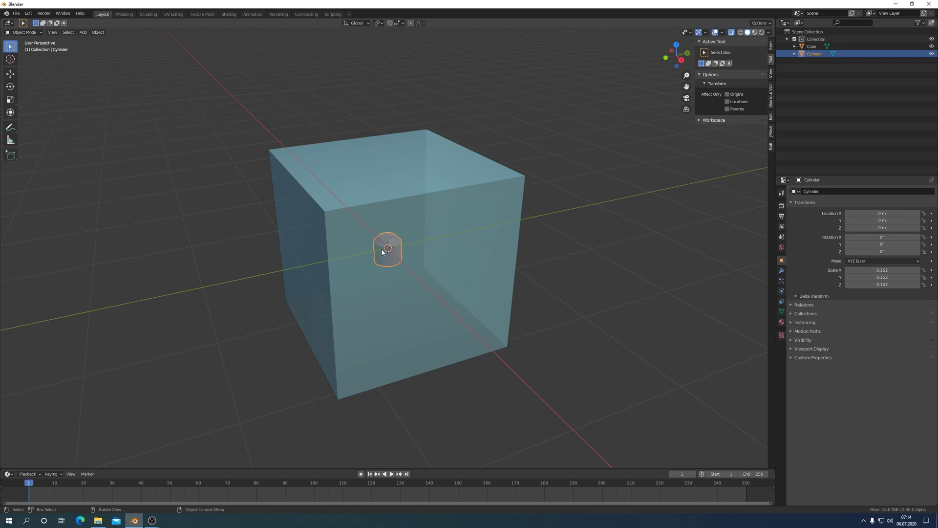
{"action": "left_click", "coordinate": [495, 182], "text": "shift"}
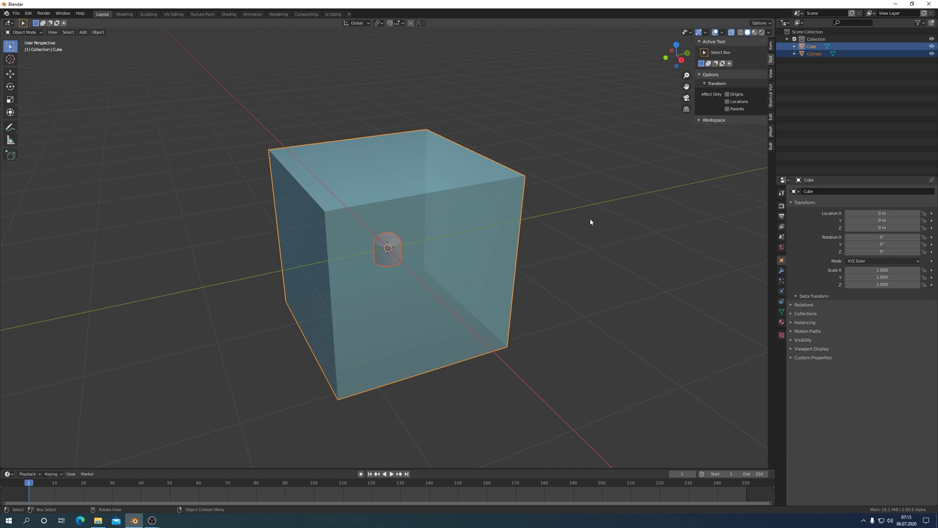
{"action": "key", "text": "ctrl+p"}
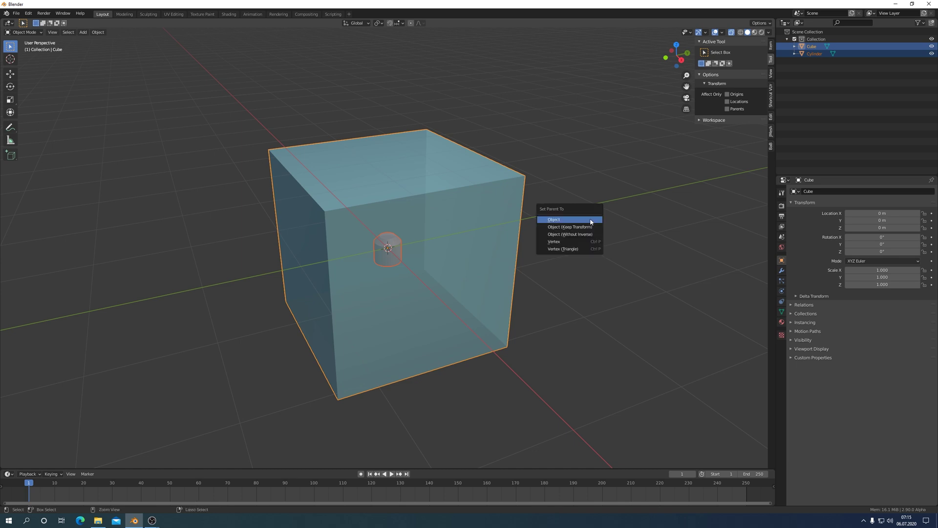
{"action": "left_click", "coordinate": [556, 221]}
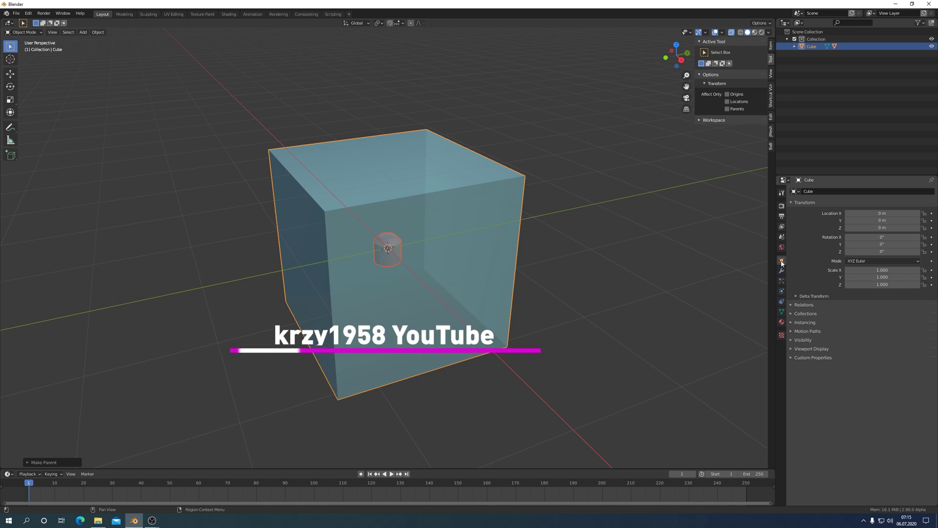
- Set the cube's Instancing to Verts with Align to Vertex Normal enabled
{"action": "left_click", "coordinate": [792, 323]}
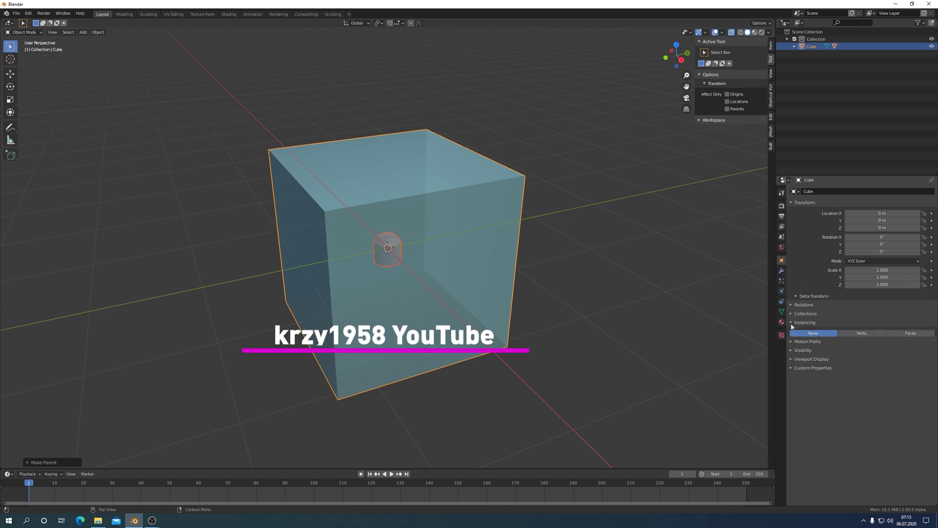
{"action": "left_click", "coordinate": [863, 334]}
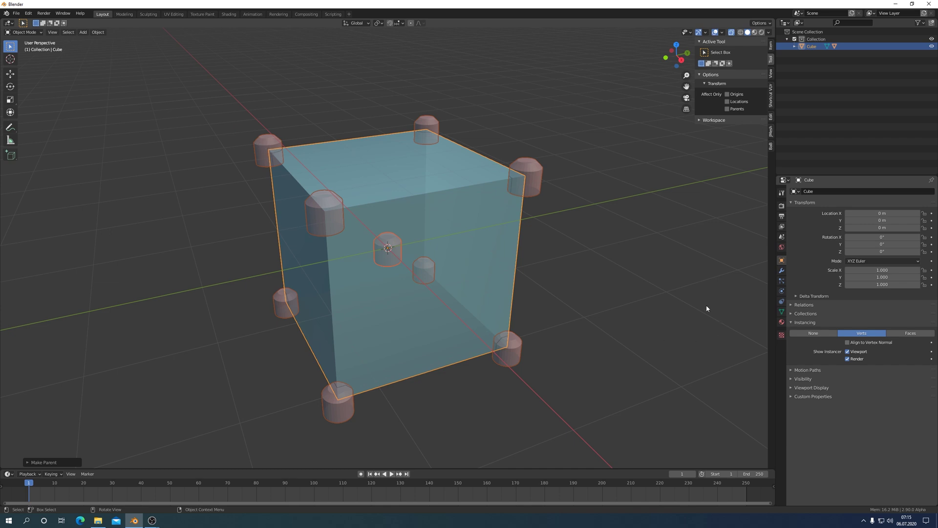
{"action": "left_click", "coordinate": [849, 342]}
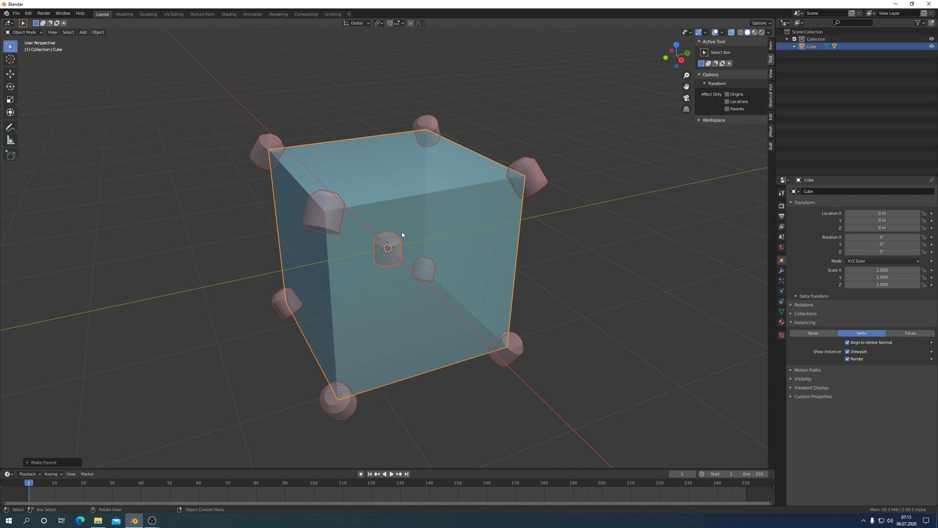
{"action": "left_click", "coordinate": [398, 256]}
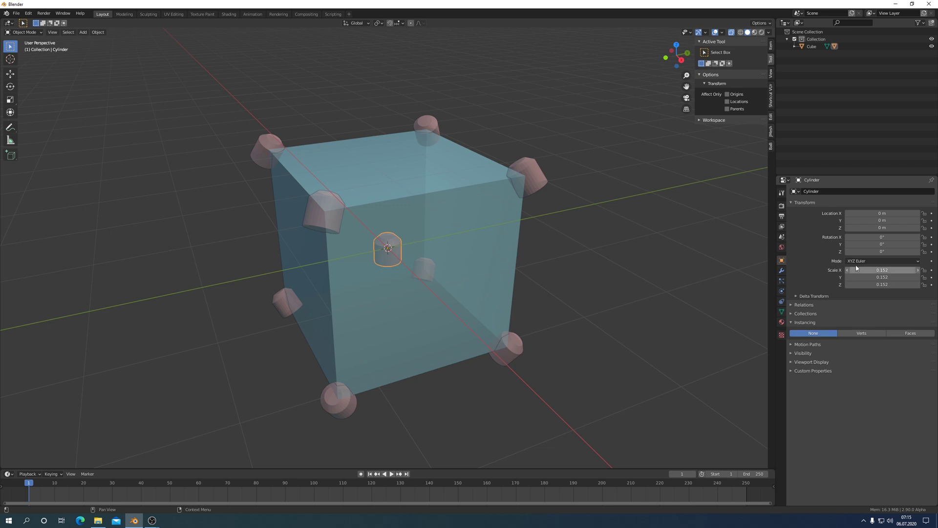
- Set the cylinder's Relations Tracking Axis to +Z, then reselect the cube
{"action": "left_click", "coordinate": [792, 305]}
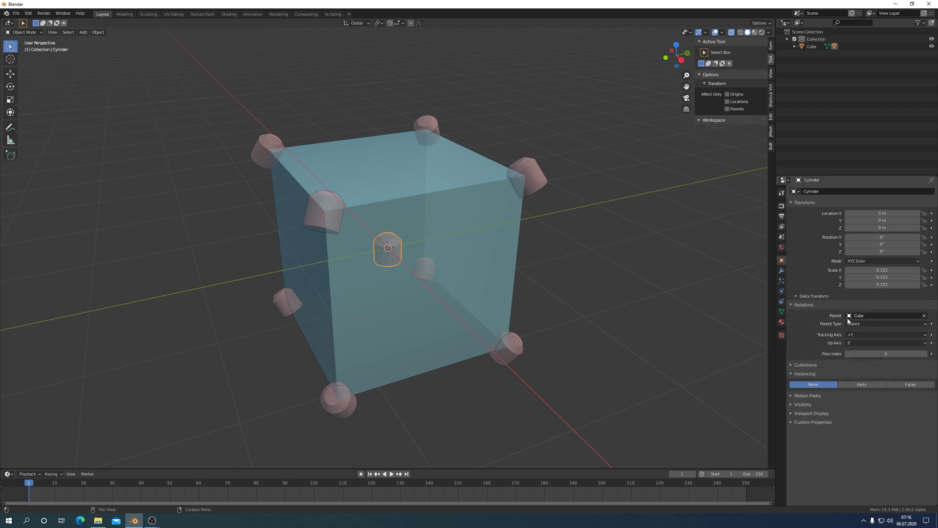
{"action": "left_click", "coordinate": [870, 317]}
{"action": "left_click", "coordinate": [913, 335]}
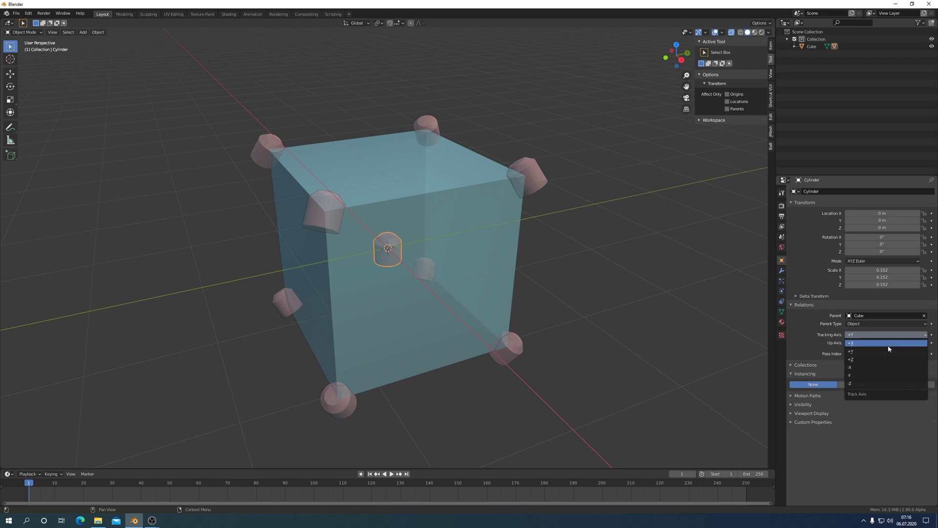
{"action": "left_click", "coordinate": [856, 360]}
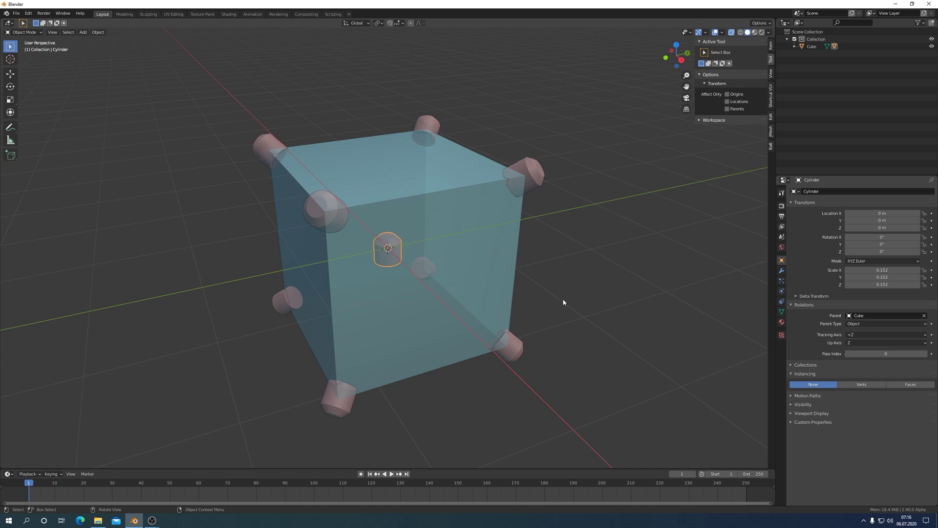
{"action": "left_click", "coordinate": [491, 264]}
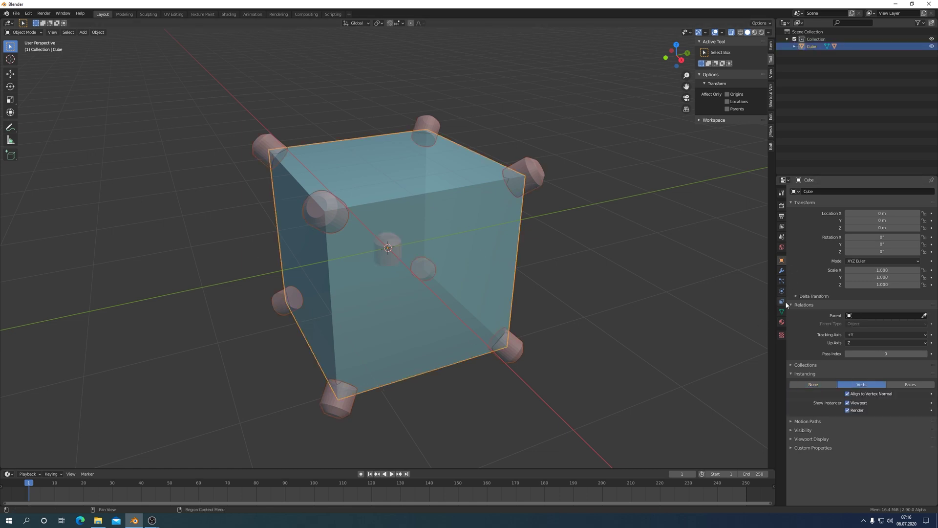
- Add Subdivision Surface (viewport level 2) and Cast (factor 1) modifiers to the cube, then apply all
{"action": "left_click", "coordinate": [782, 271]}
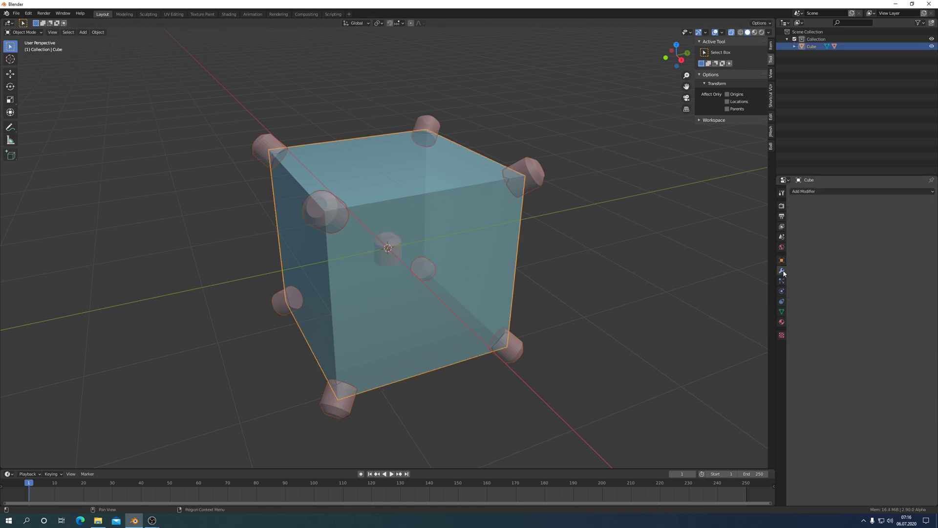
{"action": "left_click", "coordinate": [822, 190]}
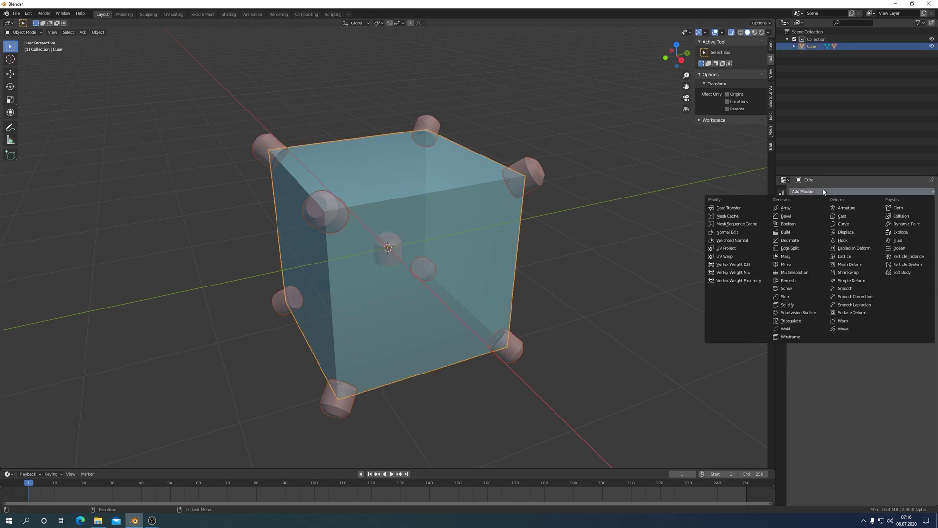
{"action": "left_click", "coordinate": [807, 313]}
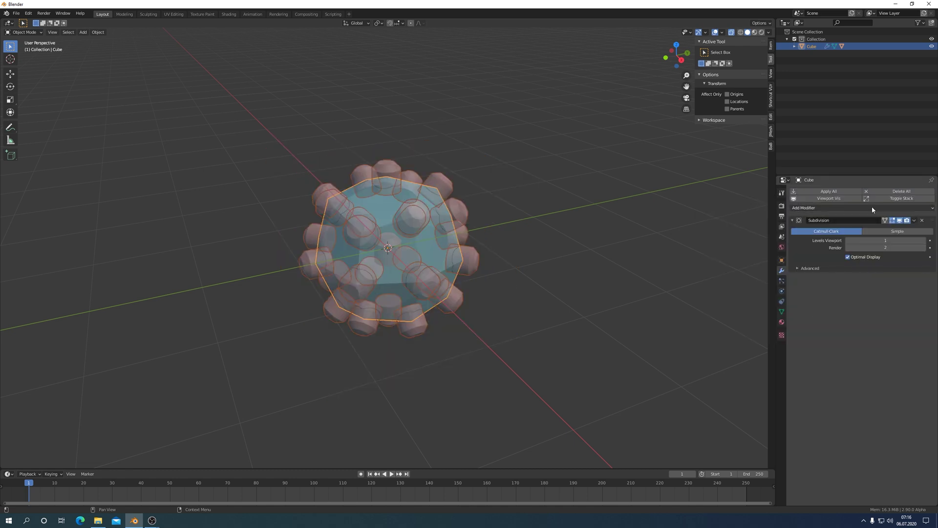
{"action": "left_click", "coordinate": [866, 209]}
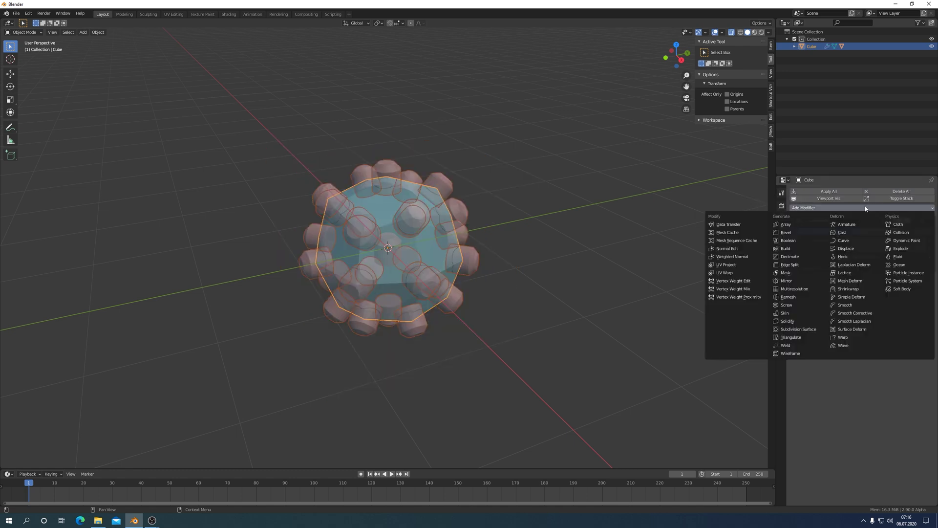
{"action": "left_click", "coordinate": [849, 234]}
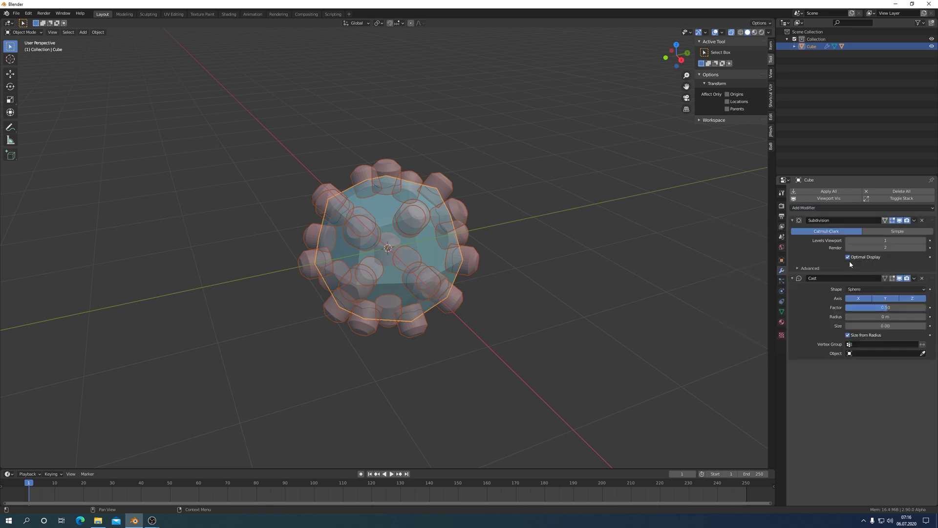
{"action": "left_click", "coordinate": [884, 307]}
{"action": "type", "text": "1"}
{"action": "key", "text": "Return"}
{"action": "left_click", "coordinate": [925, 240]}
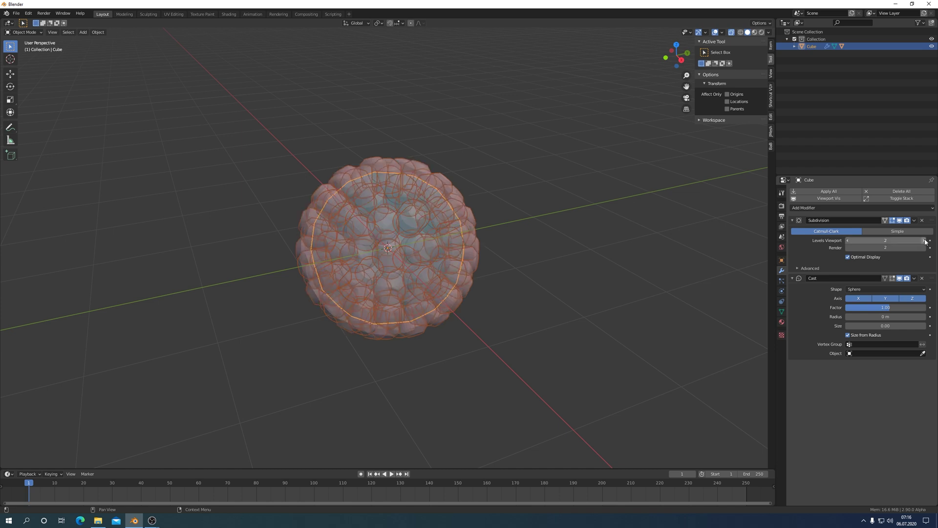
{"action": "left_click", "coordinate": [823, 193]}
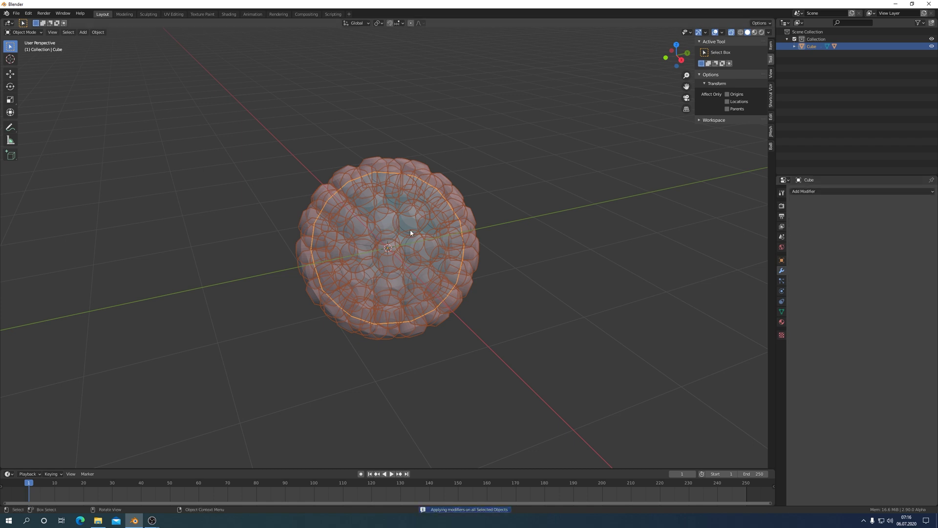
- Scale the central cylinder down and switch to the front view
{"action": "left_click", "coordinate": [395, 237]}
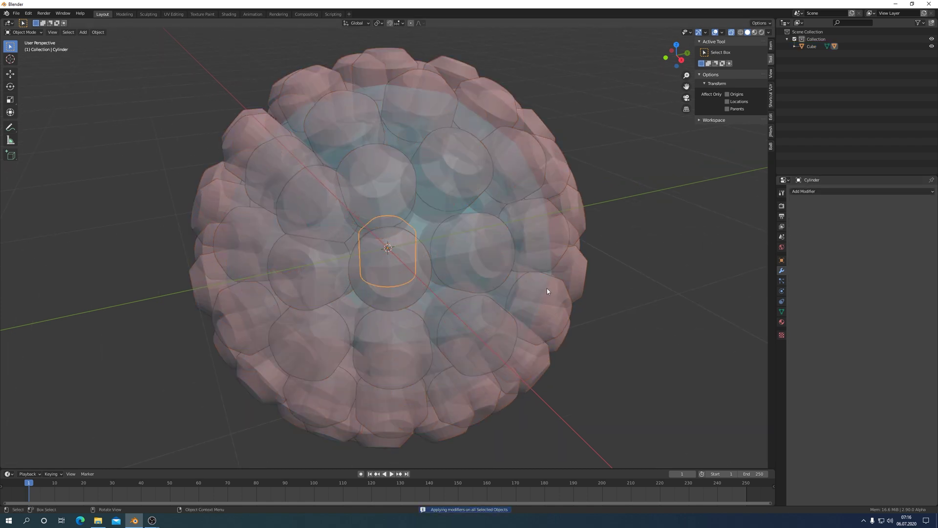
{"action": "key", "text": "s"}
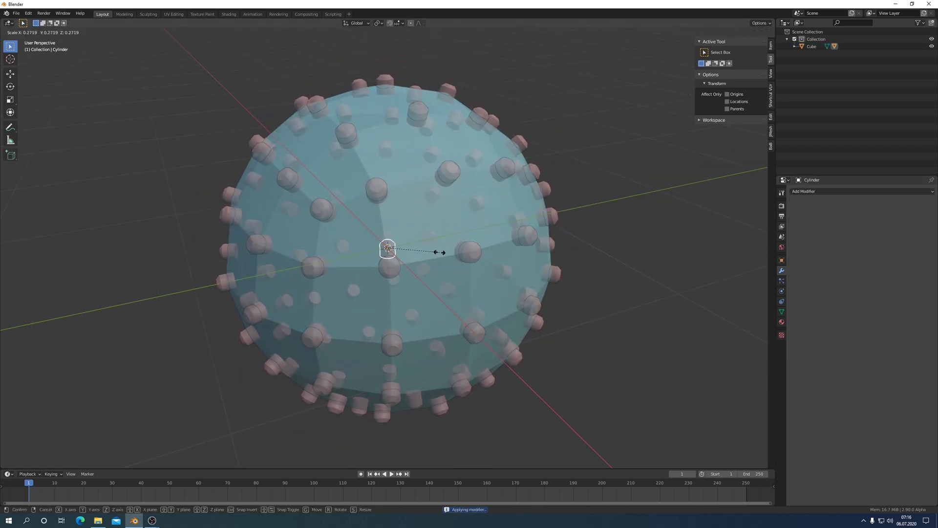
{"action": "left_click", "coordinate": [447, 253]}
{"action": "key", "text": "KP_1"}
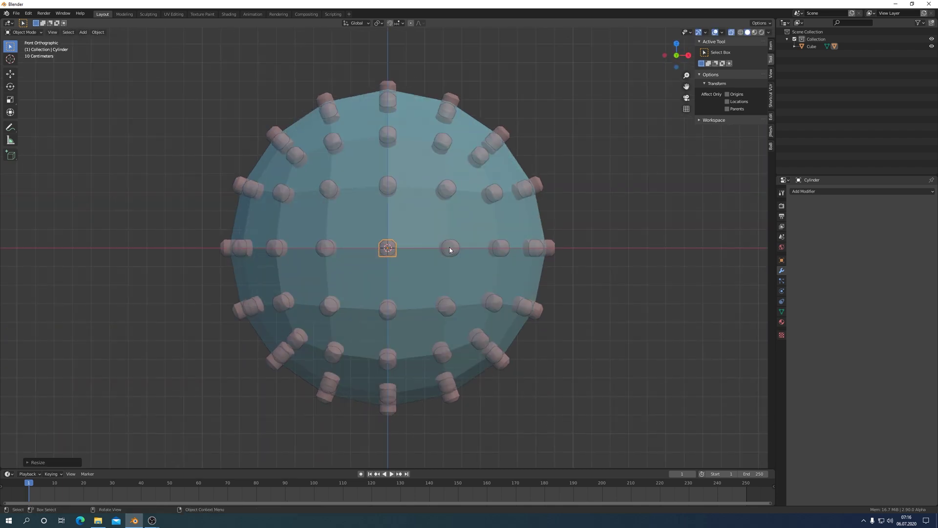
{"action": "scroll", "coordinate": [412, 221], "scroll_direction": "down", "scroll_amount": 1}
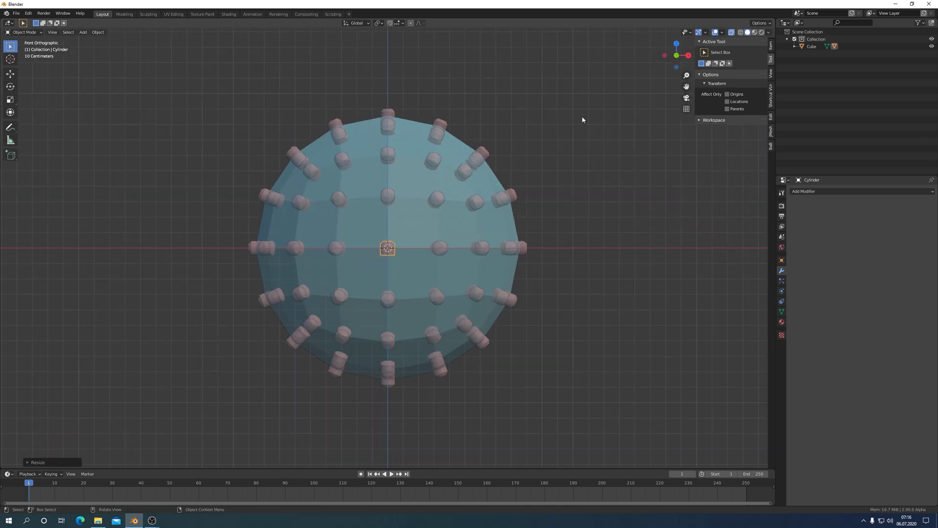
- Turn off X-ray and orbit around the sphere to inspect the smaller studs
{"action": "left_click", "coordinate": [732, 32]}
{"action": "middle_click_drag", "start_coordinate": [672, 205], "coordinate": [628, 207]}
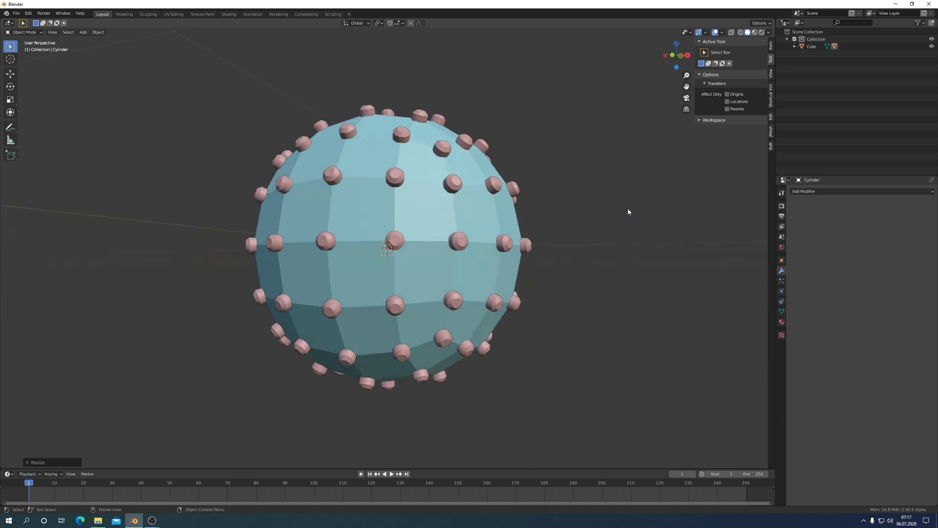
{"action": "scroll", "coordinate": [499, 236], "scroll_direction": "up", "scroll_amount": 2}
{"action": "middle_click_drag", "start_coordinate": [498, 236], "coordinate": [470, 243]}
{"action": "scroll", "coordinate": [471, 243], "scroll_direction": "down", "scroll_amount": 3}
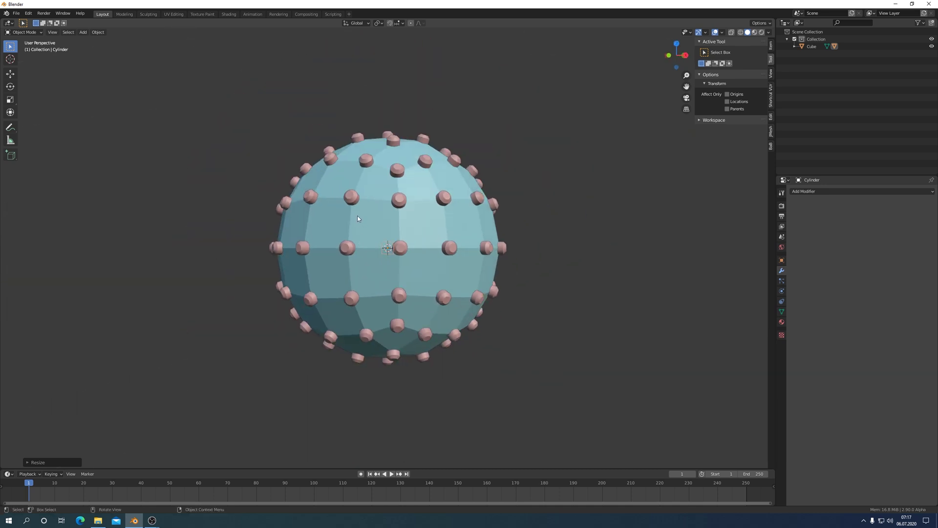
{"action": "middle_click_drag", "start_coordinate": [359, 218], "coordinate": [364, 215]}
{"action": "left_click", "coordinate": [406, 290]}
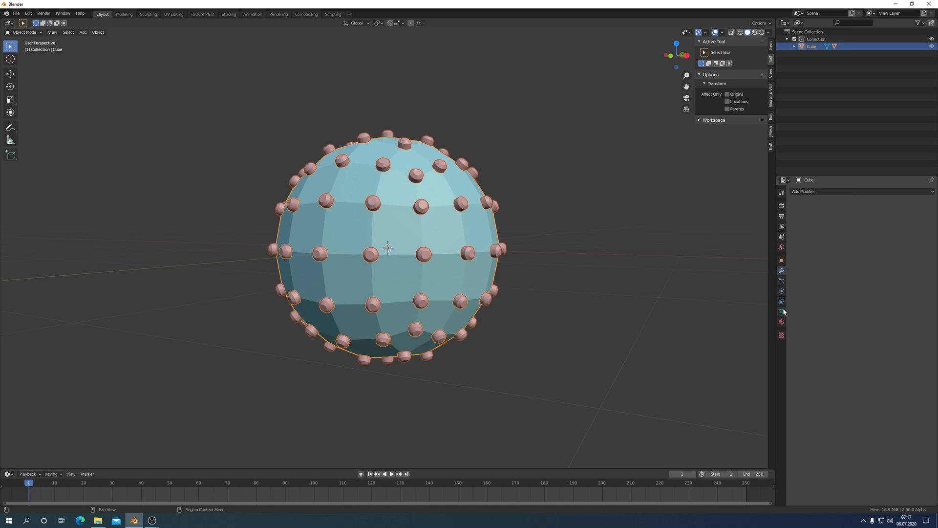
- Instance the studs on the sphere's faces, scaled by face size with factor about 6.2
{"action": "left_click", "coordinate": [782, 260]}
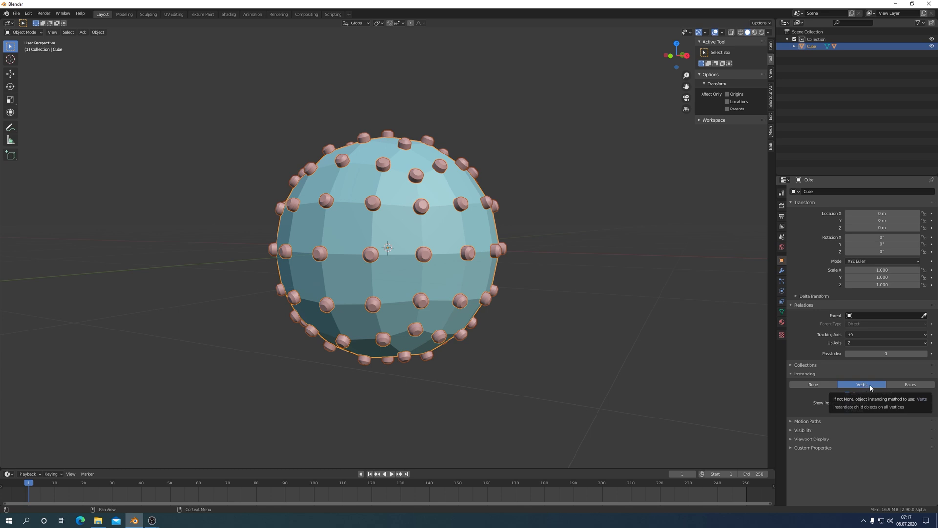
{"action": "left_click", "coordinate": [913, 386]}
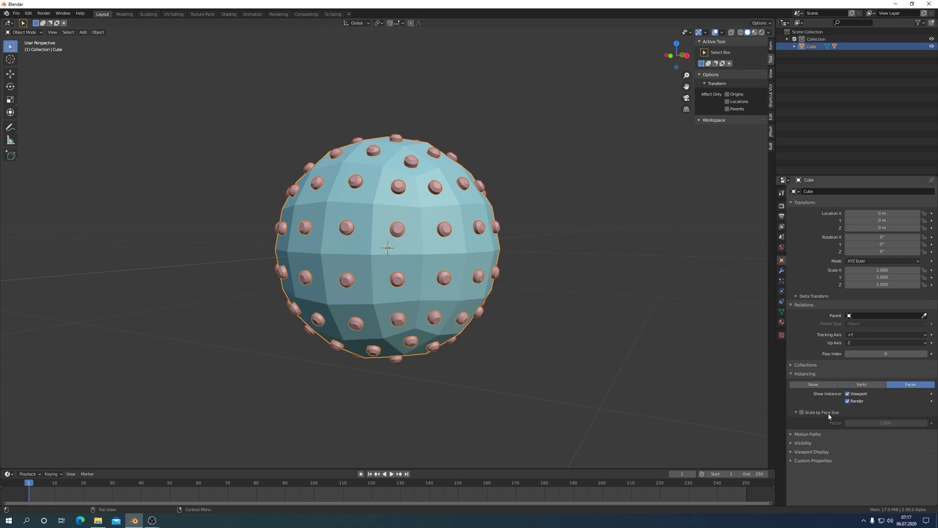
{"action": "left_click", "coordinate": [802, 413]}
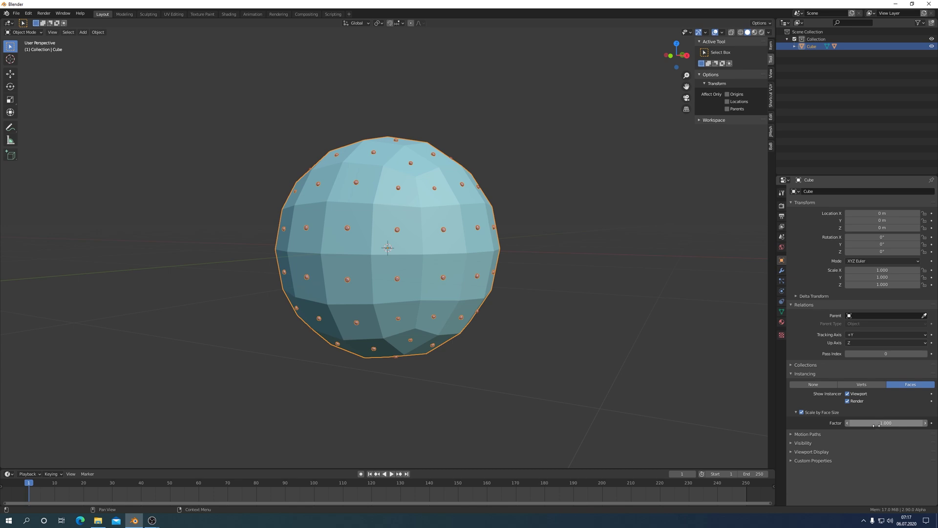
{"action": "mouse_move", "coordinate": [879, 422]}
{"action": "left_mouse_down"}
{"action": "mouse_move", "coordinate": [928, 422]}
{"action": "mouse_move", "coordinate": [851, 422]}
{"action": "mouse_move", "coordinate": [870, 423]}
{"action": "left_mouse_up"}
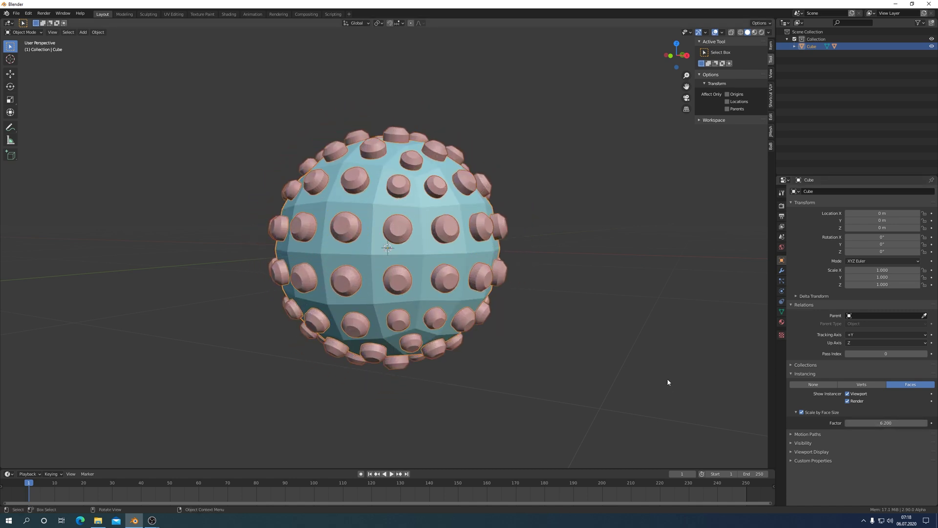
{"action": "key", "text": "KP_1"}
{"action": "scroll", "coordinate": [623, 325], "scroll_direction": "up", "scroll_amount": 2}
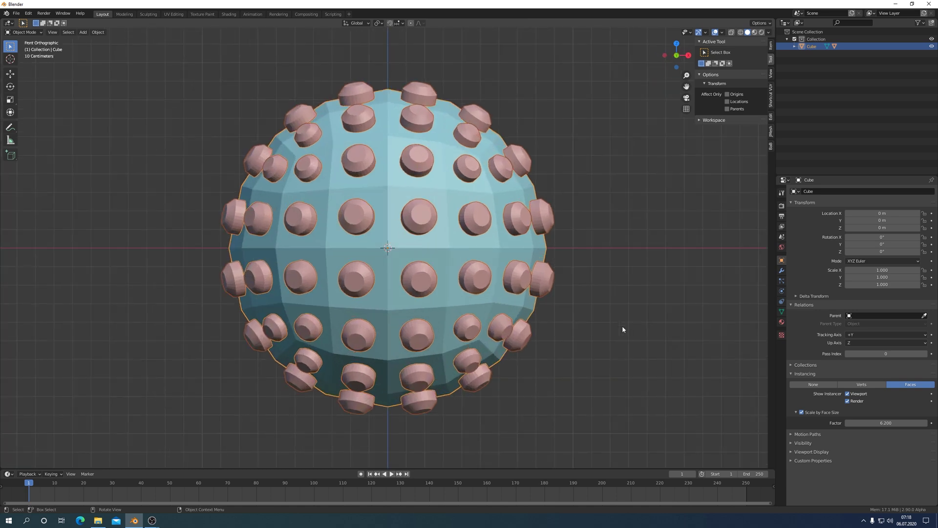
{"action": "scroll", "coordinate": [623, 325], "scroll_direction": "down", "scroll_amount": 1}
{"action": "scroll", "coordinate": [607, 275], "scroll_direction": "down", "scroll_amount": 1}
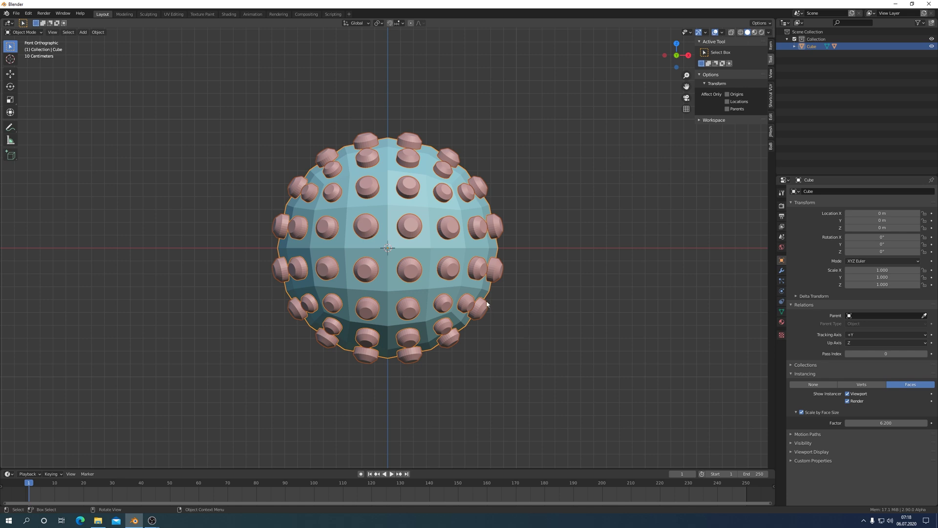
{"action": "scroll", "coordinate": [489, 303], "scroll_direction": "down", "scroll_amount": 1}
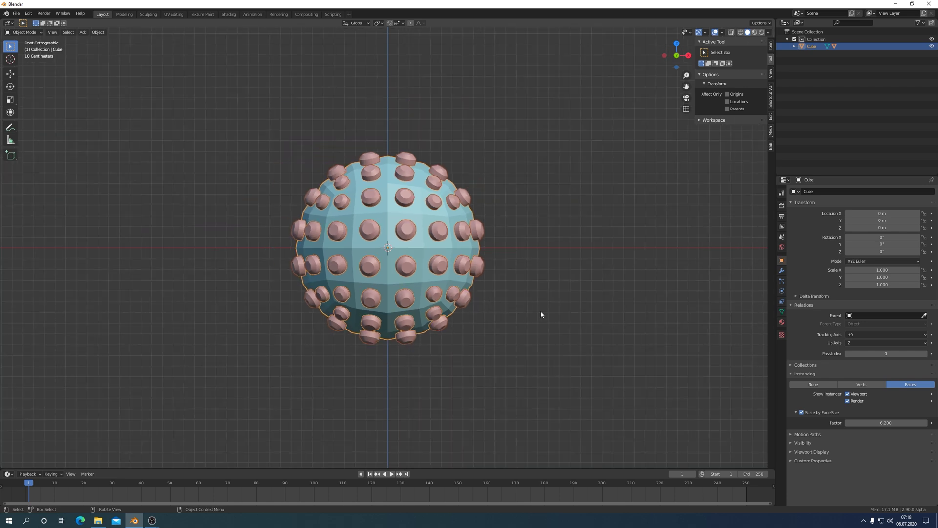
- Switch instancing back to Verts and scale the cylinder up to 0.112
{"action": "left_click", "coordinate": [864, 385]}
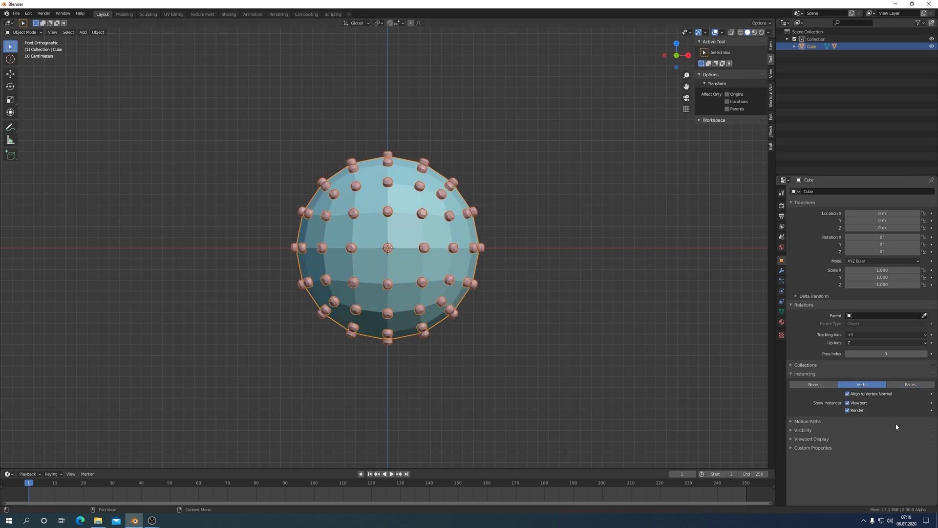
{"action": "scroll", "coordinate": [482, 278], "scroll_direction": "up", "scroll_amount": 3}
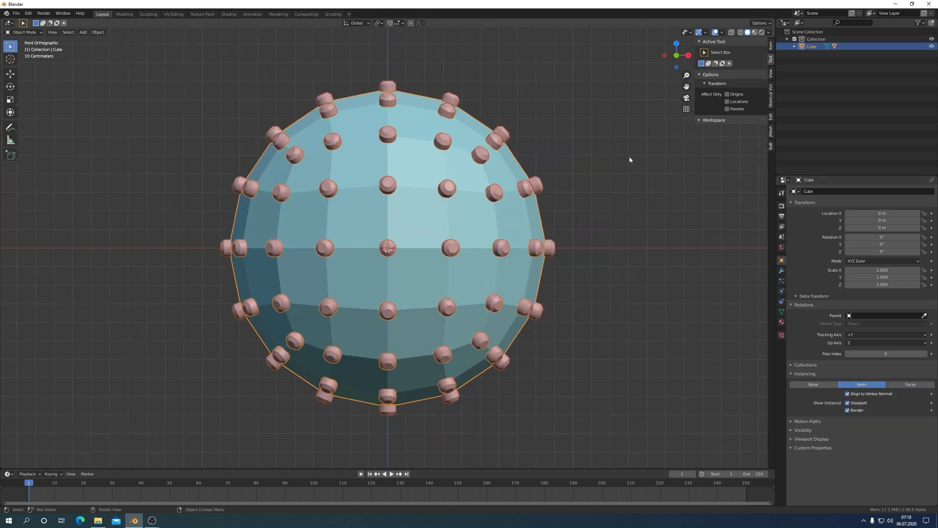
{"action": "left_click", "coordinate": [732, 32]}
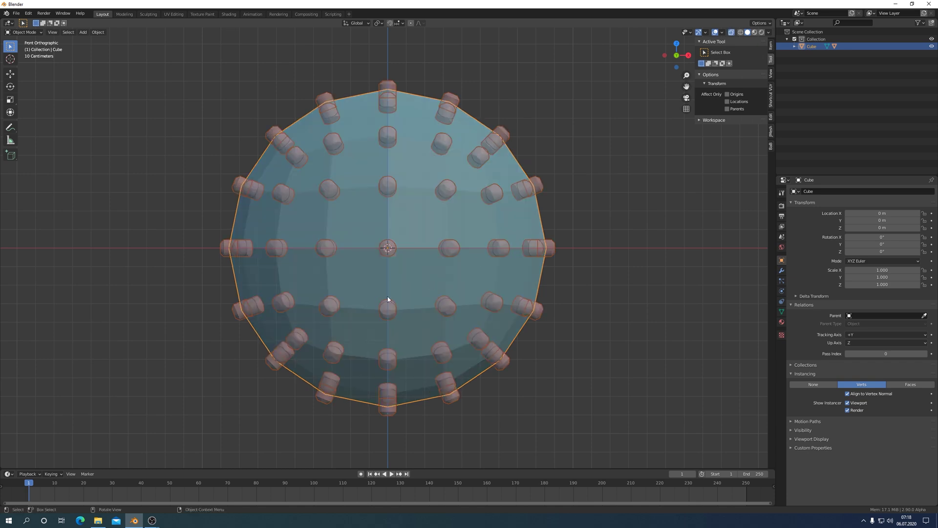
{"action": "left_click", "coordinate": [397, 260]}
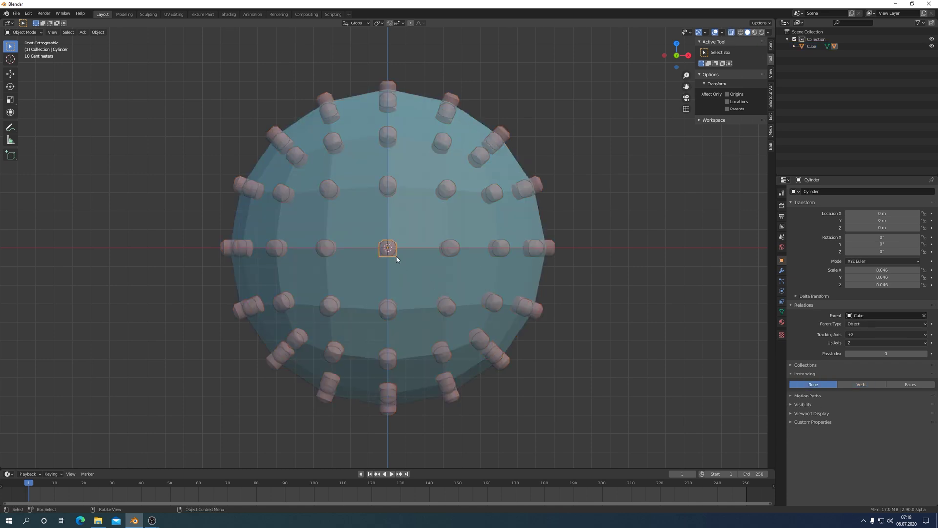
{"action": "key", "text": "s"}
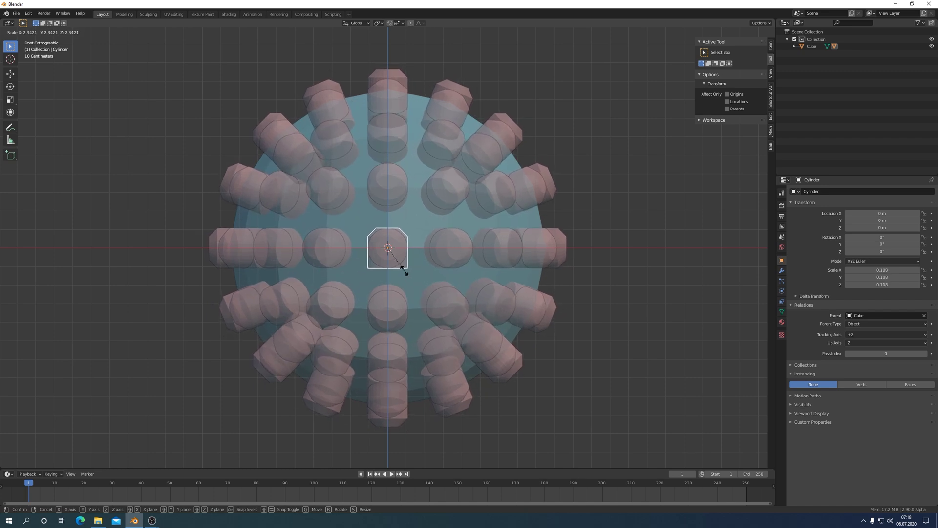
{"action": "left_click", "coordinate": [407, 273]}
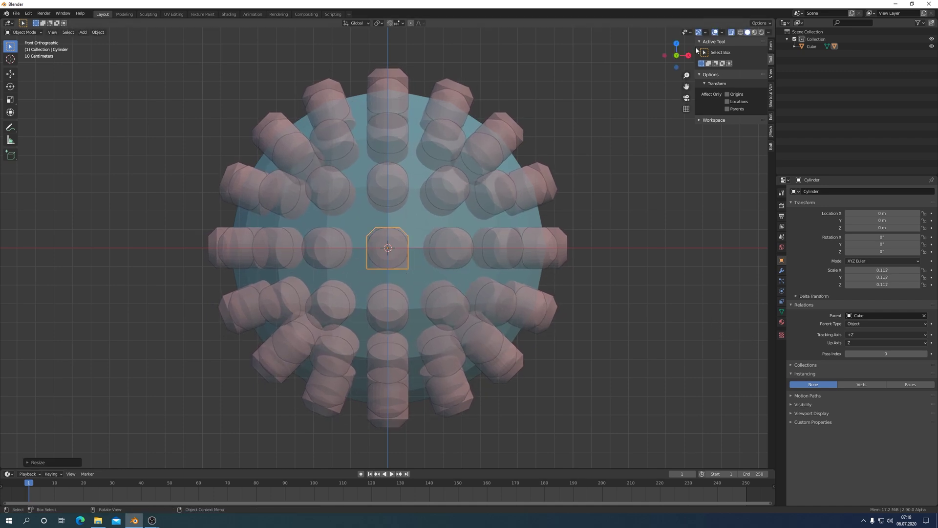
{"action": "left_click", "coordinate": [732, 32]}
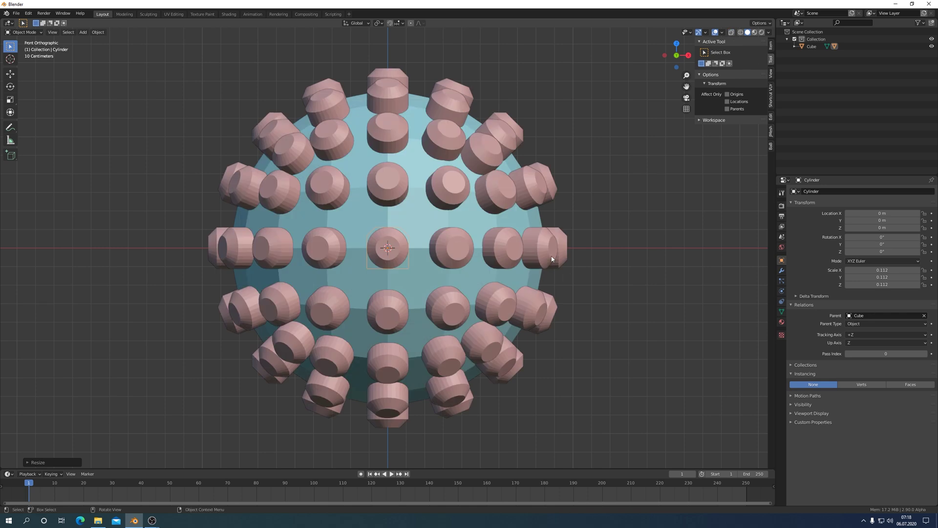
{"action": "left_click", "coordinate": [482, 219]}
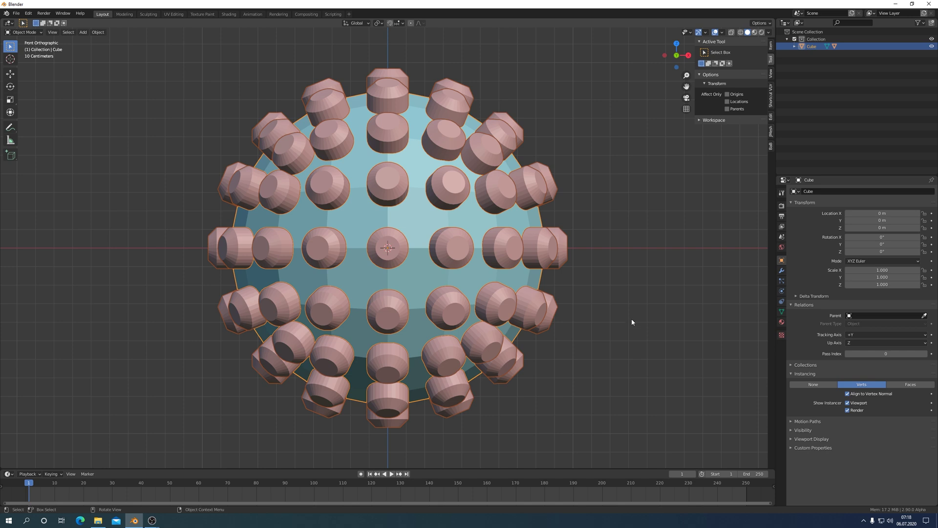
- Apply Make Instances Real to the cube so the studs become real Cylinder objects
{"action": "key", "text": "ctrl+a"}
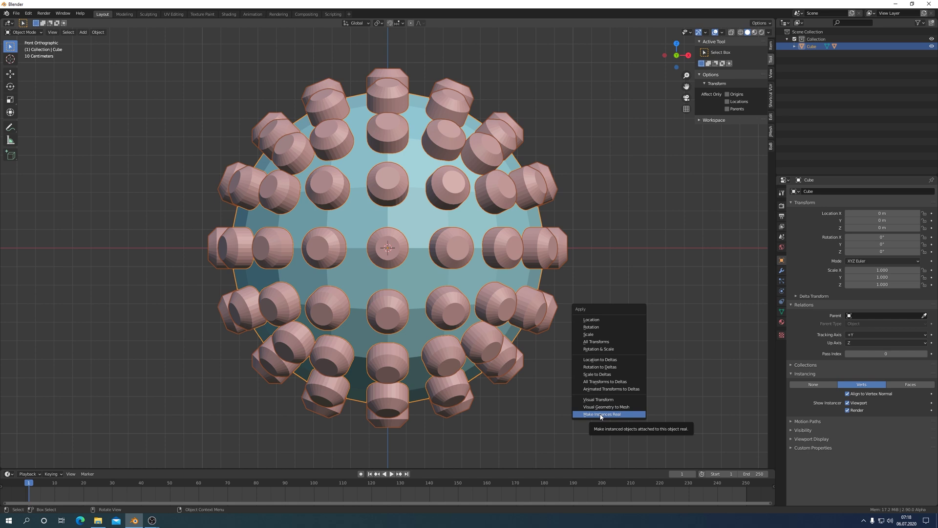
{"action": "left_click", "coordinate": [601, 415]}
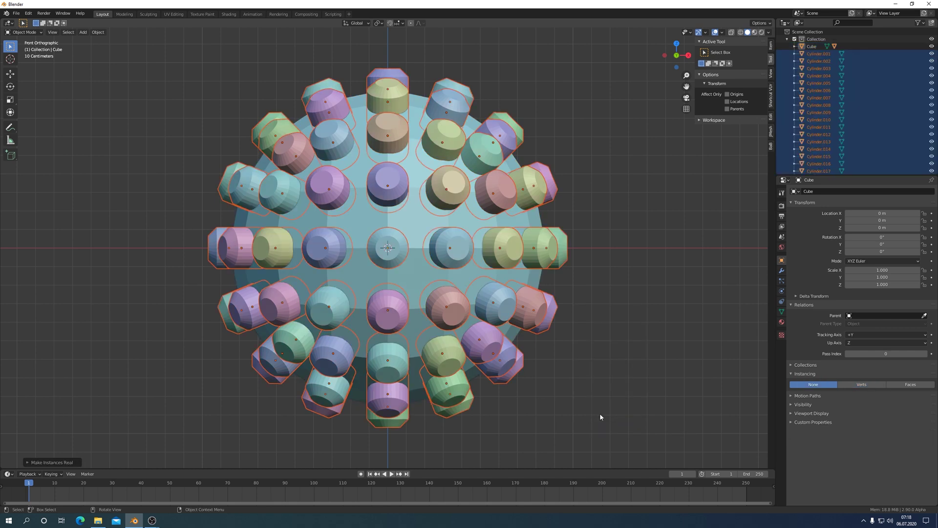
{"action": "left_click", "coordinate": [420, 285]}
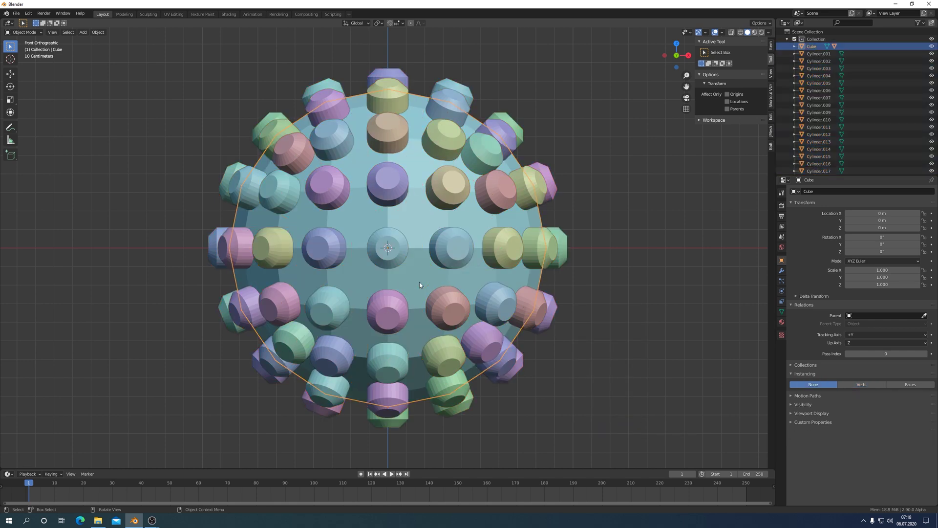
- Delete the Cube sphere and the centre cylinder
{"action": "key", "text": "x"}
{"action": "left_click", "coordinate": [590, 302]}
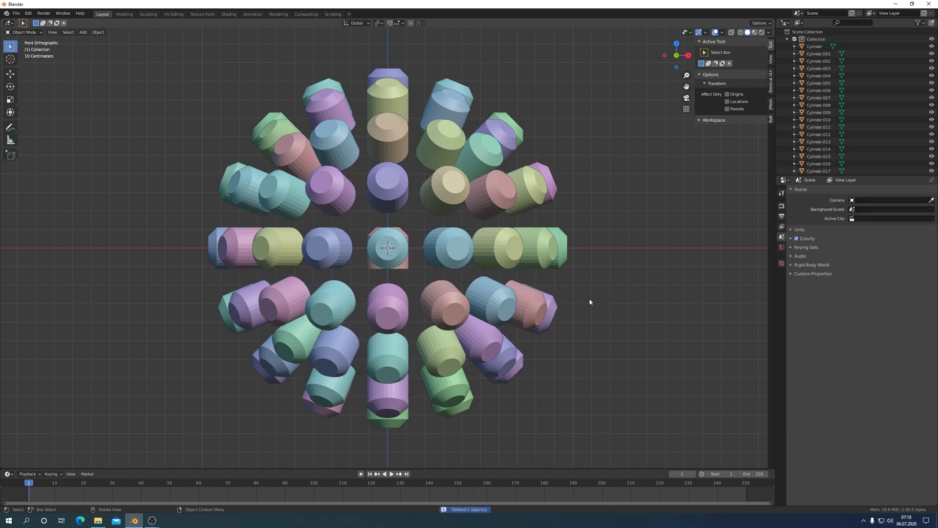
{"action": "left_click", "coordinate": [401, 264]}
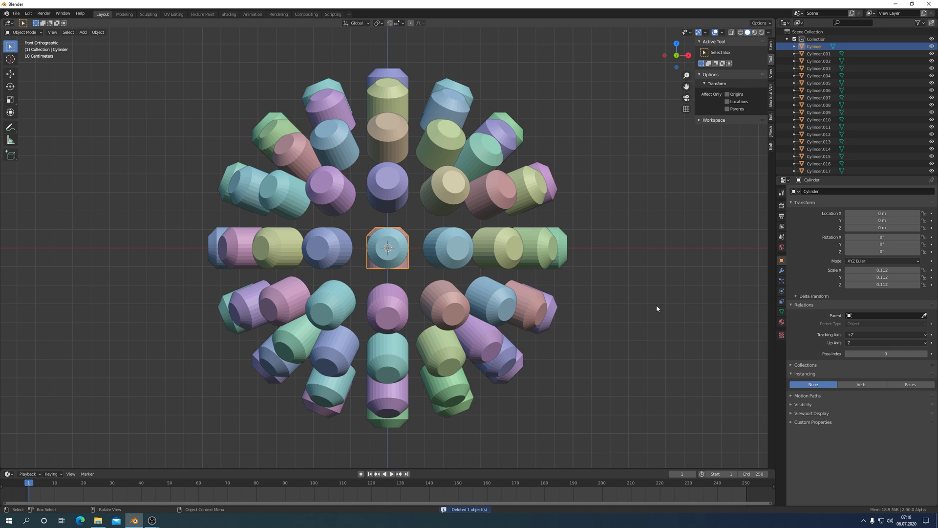
{"action": "key", "text": "x"}
{"action": "left_click", "coordinate": [612, 303]}
- Return to Front Orthographic view and zoom to frame the cylinder ring
{"action": "mouse_move", "coordinate": [614, 298]}
{"action": "middle_mouse_down"}
{"action": "mouse_move", "coordinate": [562, 292]}
{"action": "mouse_move", "coordinate": [582, 291]}
{"action": "middle_mouse_up"}
{"action": "key", "text": "KP_1"}
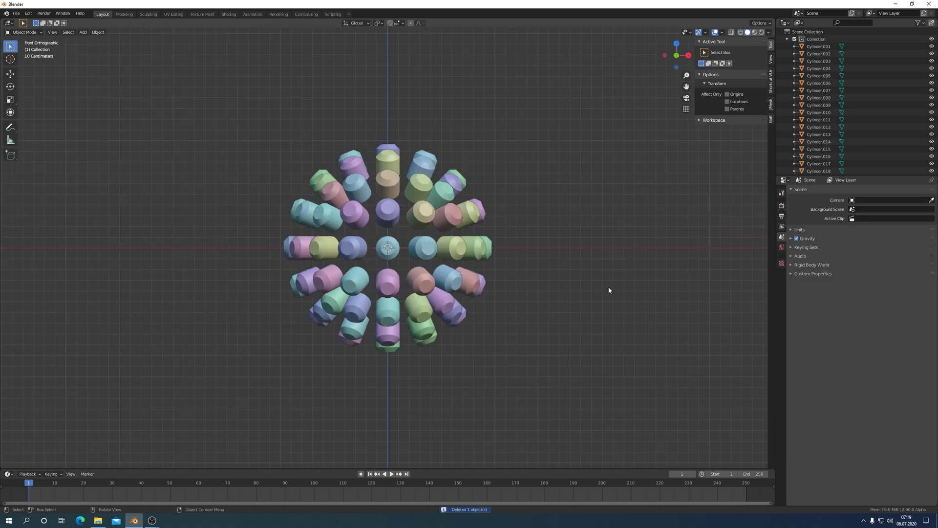
{"action": "scroll", "coordinate": [844, 36], "scroll_direction": "down", "scroll_amount": 3}
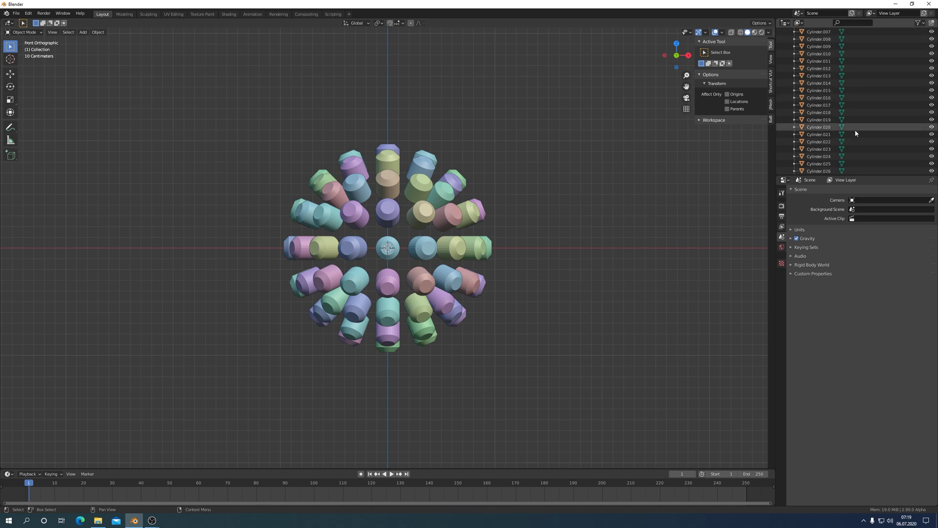
{"action": "scroll", "coordinate": [853, 146], "scroll_direction": "down", "scroll_amount": 20}
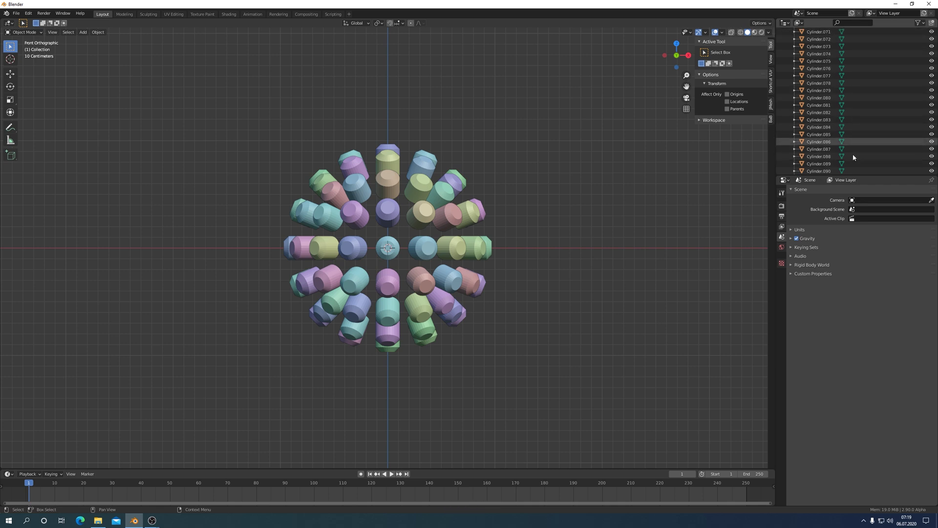
{"action": "scroll", "coordinate": [853, 154], "scroll_direction": "down", "scroll_amount": 3}
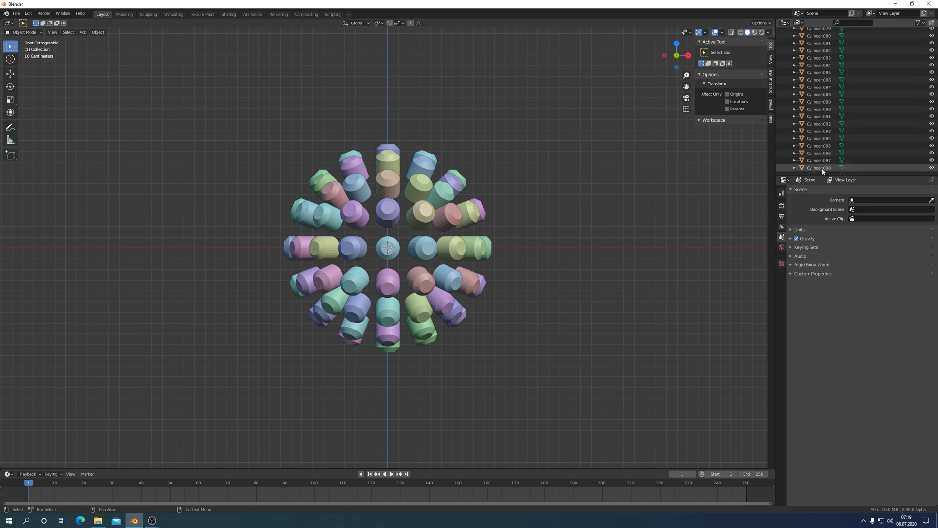
{"action": "scroll", "coordinate": [440, 235], "scroll_direction": "up", "scroll_amount": 1}
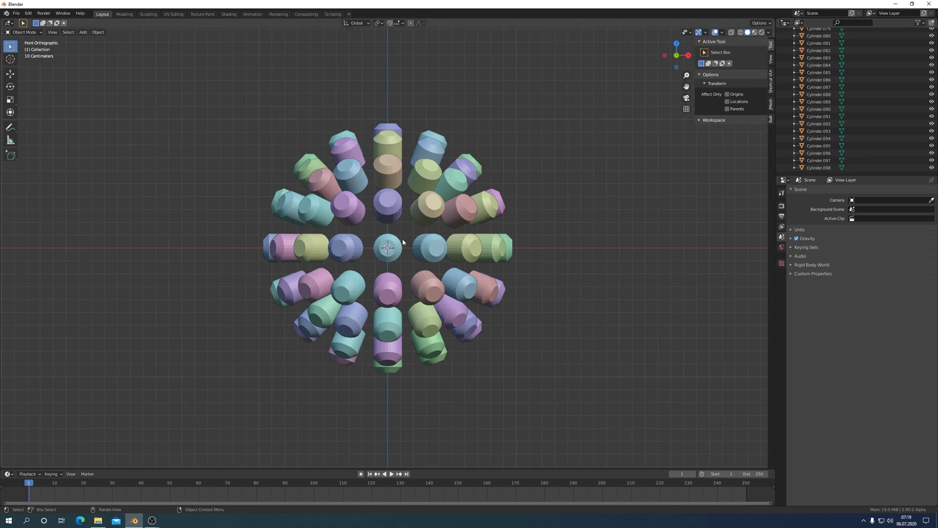
{"action": "scroll", "coordinate": [402, 241], "scroll_direction": "up", "scroll_amount": 1}
{"action": "scroll", "coordinate": [401, 241], "scroll_direction": "down", "scroll_amount": 1}
- Box-select every cylinder in X-Ray and join them into Cylinder.058
{"action": "left_click", "coordinate": [395, 243]}
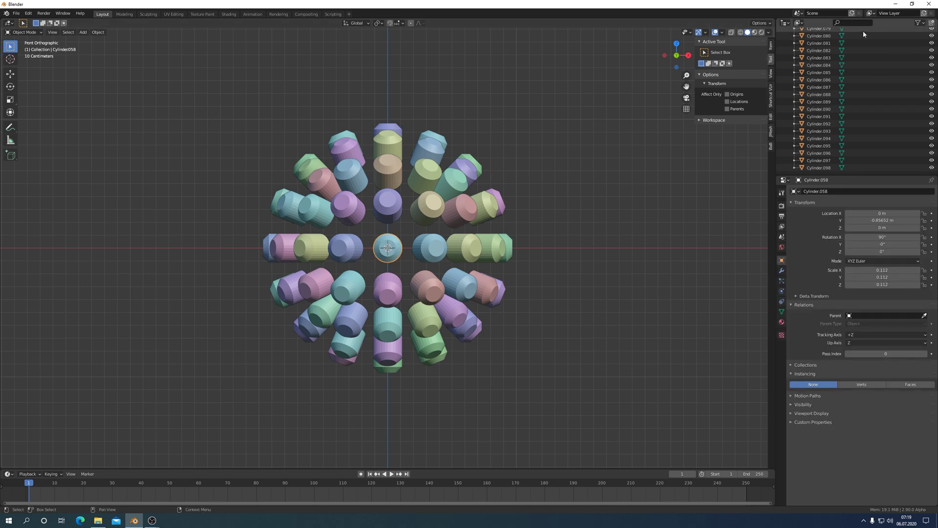
{"action": "left_click", "coordinate": [730, 33]}
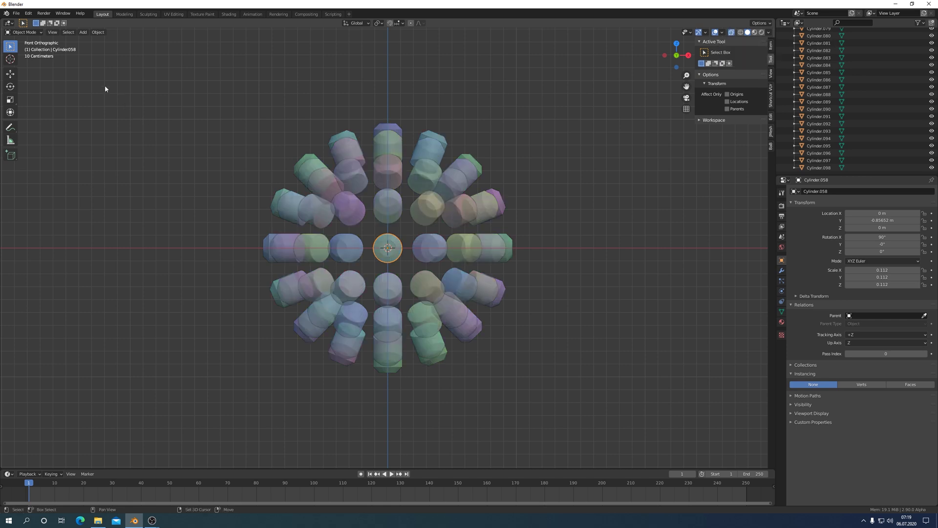
{"action": "key", "text": "b"}
{"action": "mouse_move", "coordinate": [90, 77]}
{"action": "left_mouse_down"}
{"action": "mouse_move", "coordinate": [589, 409]}
{"action": "mouse_move", "coordinate": [596, 425]}
{"action": "left_mouse_up"}
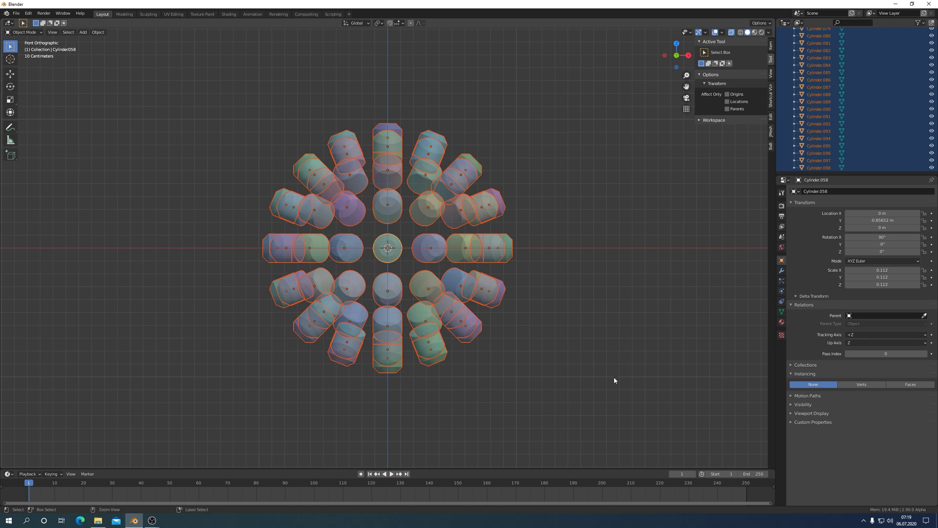
{"action": "key", "text": "ctrl+j"}
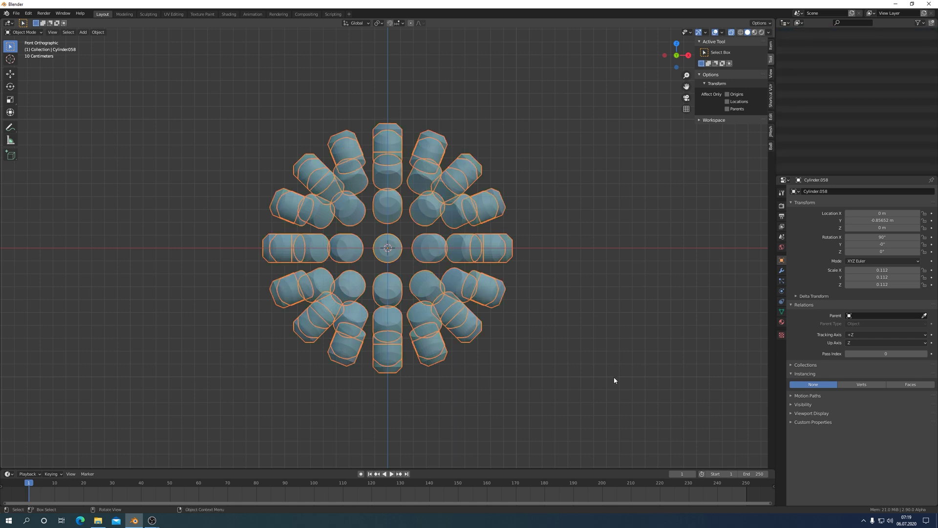
{"action": "middle_click_drag", "start_coordinate": [585, 353], "coordinate": [464, 291]}
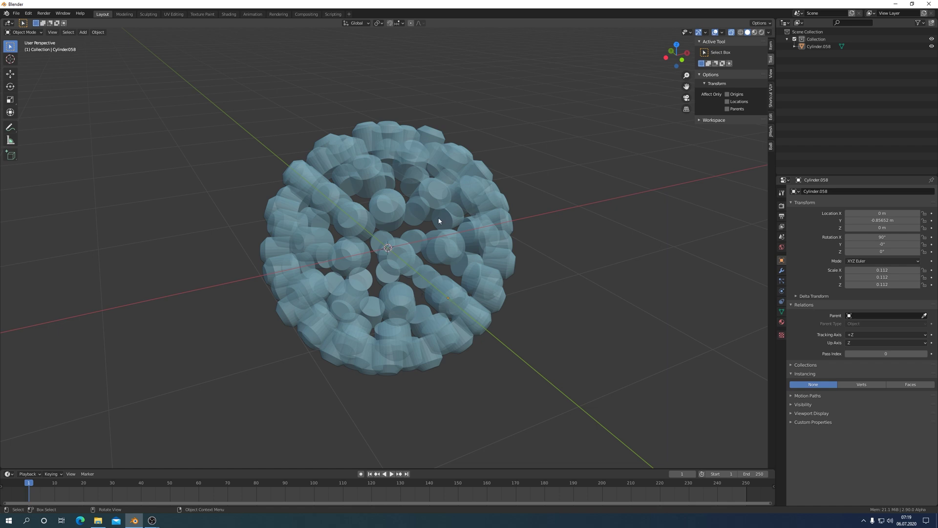
- Move the cylinder ball's origin to the 3D cursor
{"action": "left_click", "coordinate": [436, 202]}
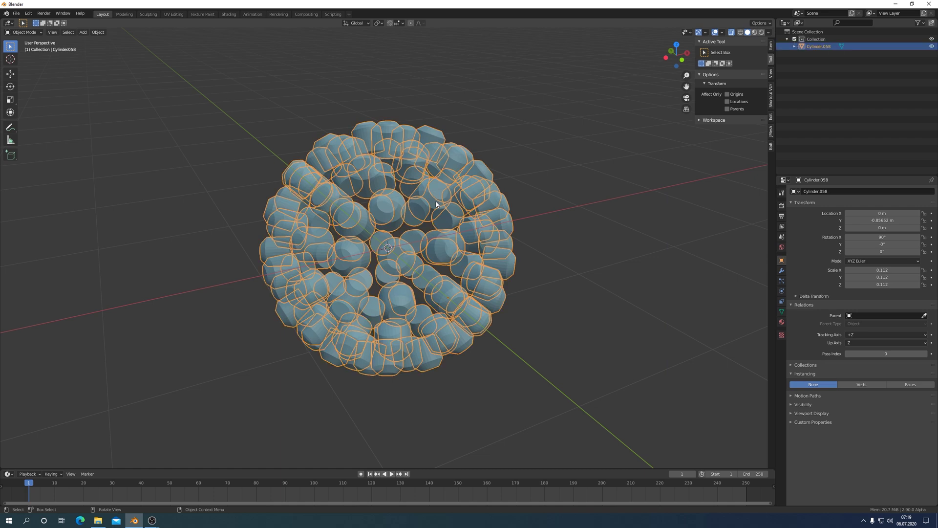
{"action": "left_click", "coordinate": [98, 31]}
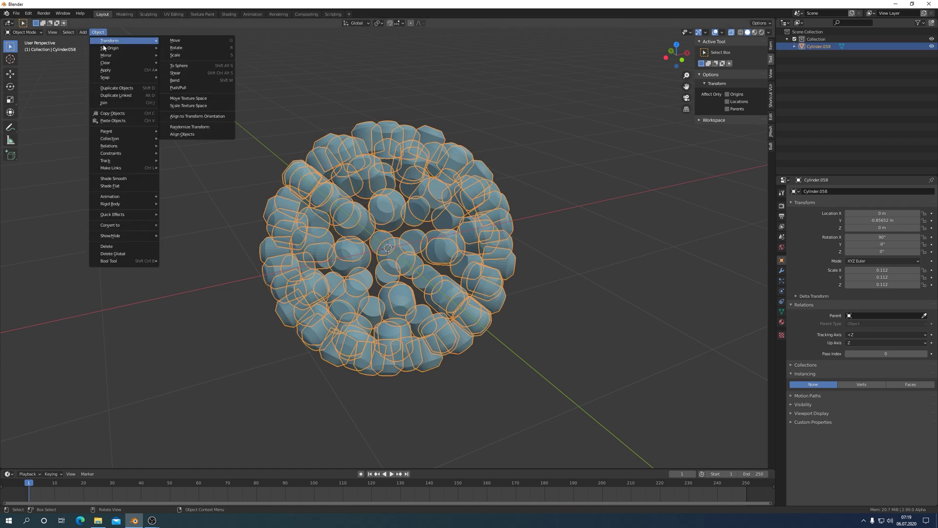
{"action": "mouse_move", "coordinate": [117, 48]}
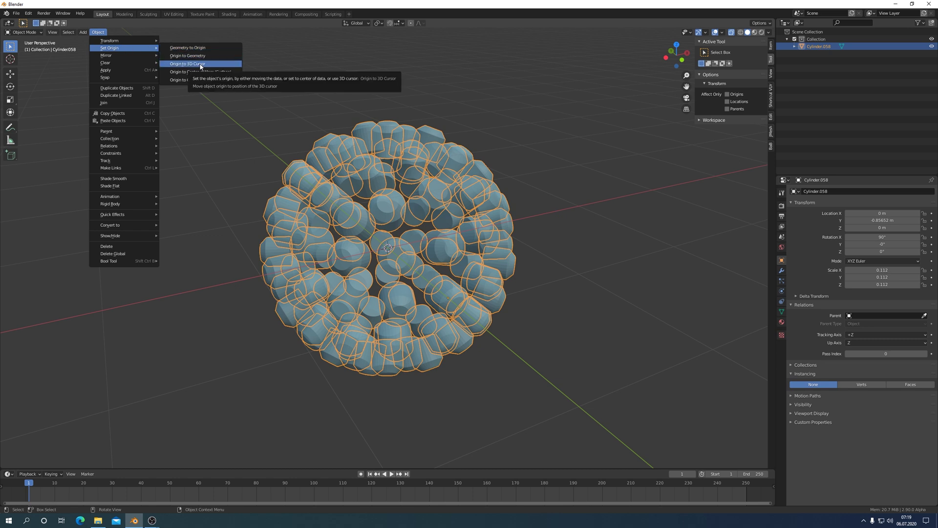
{"action": "left_click", "coordinate": [199, 65]}
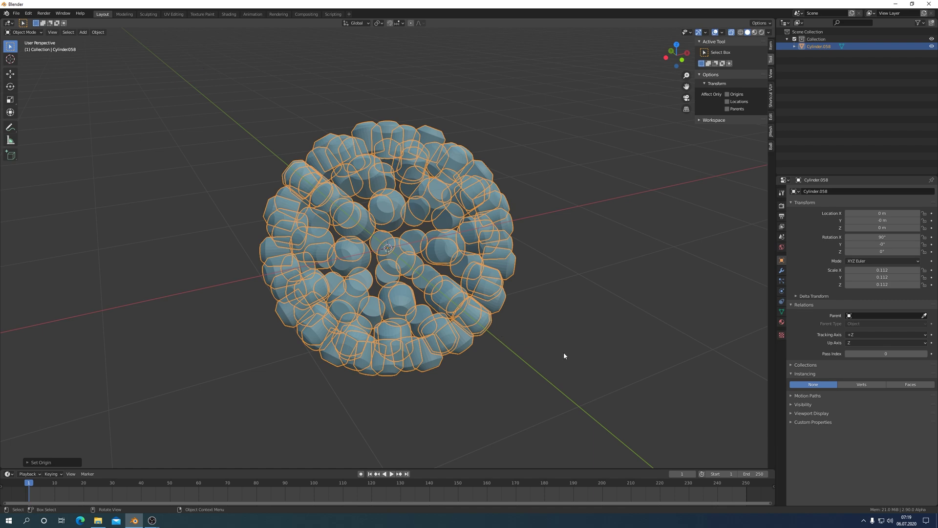
- Scale the cylinder ball to 0.111, viewed from the front
{"action": "key", "text": "s"}
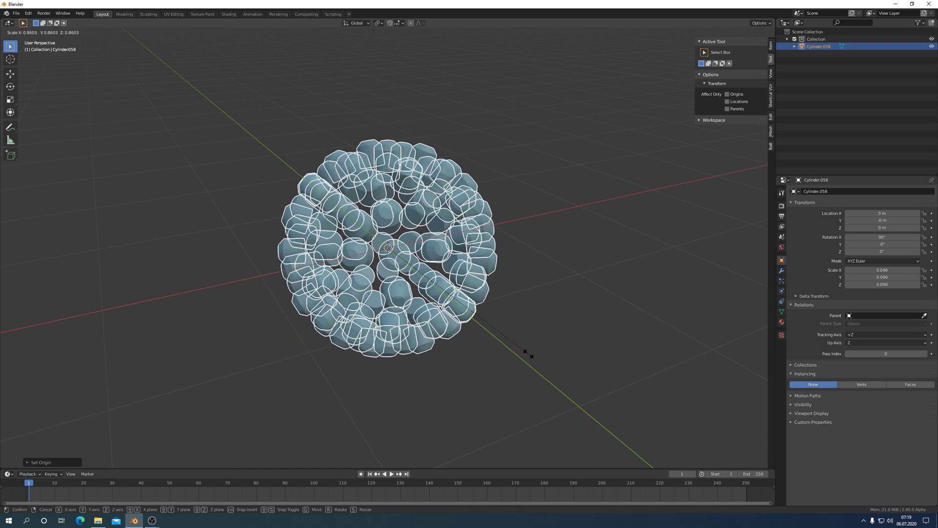
{"action": "left_click", "coordinate": [503, 341]}
{"action": "key", "text": "KP_1"}
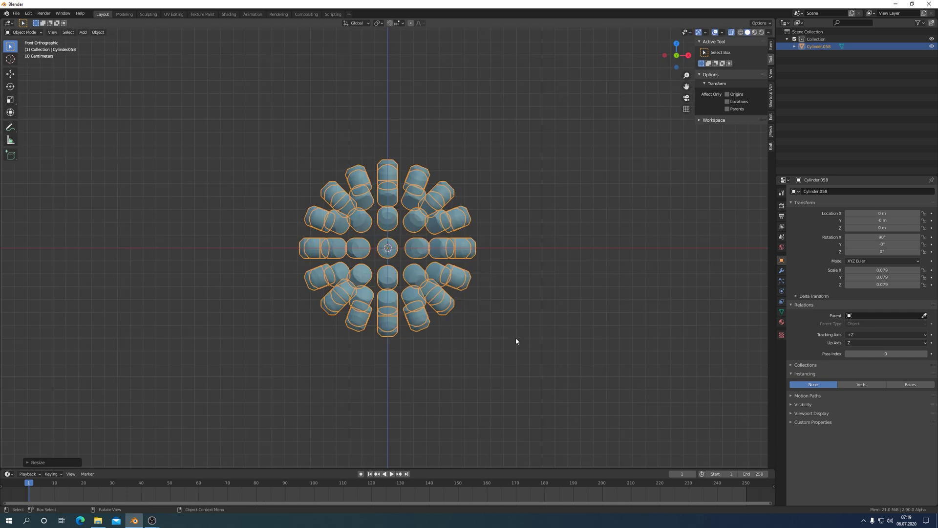
{"action": "key", "text": "s"}
{"action": "left_click", "coordinate": [561, 311]}
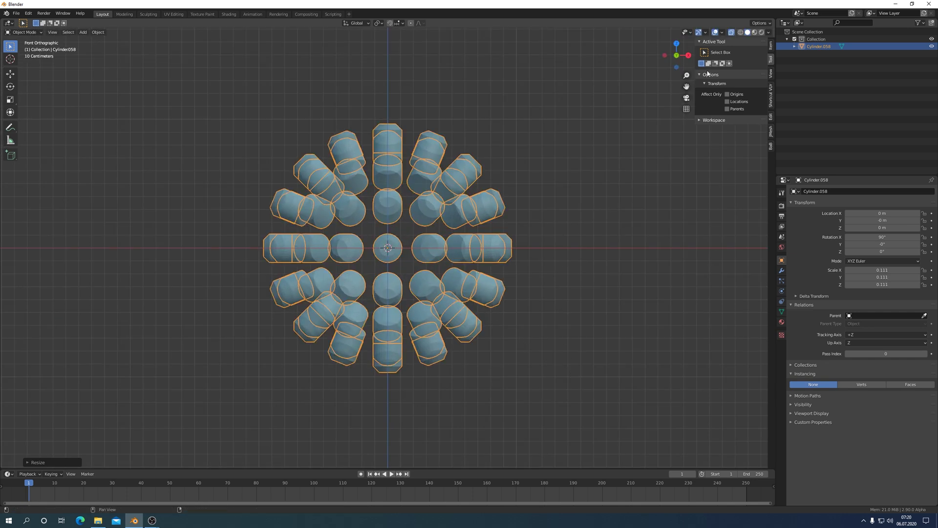
{"action": "middle_click_drag", "start_coordinate": [608, 278], "coordinate": [609, 300]}
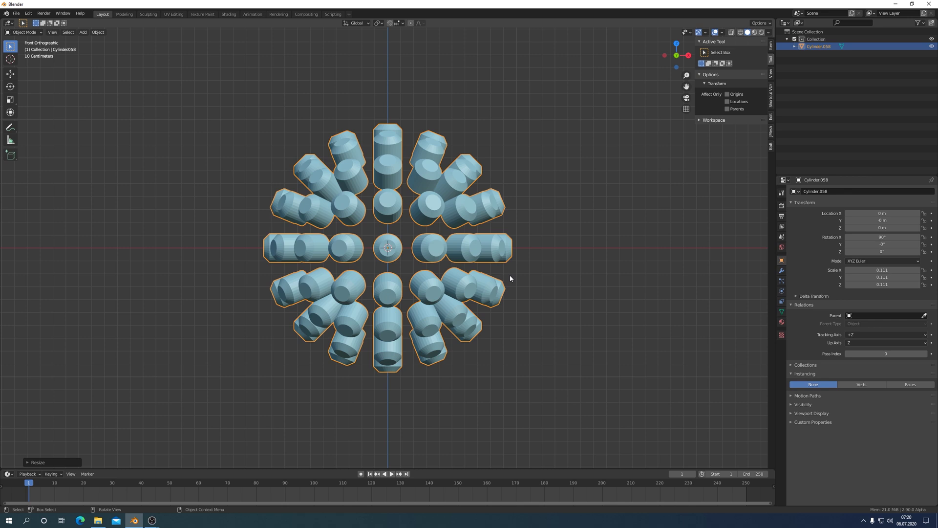
- Hide the cylinder ball and add a plane, viewed from the top
{"action": "left_click", "coordinate": [933, 47]}
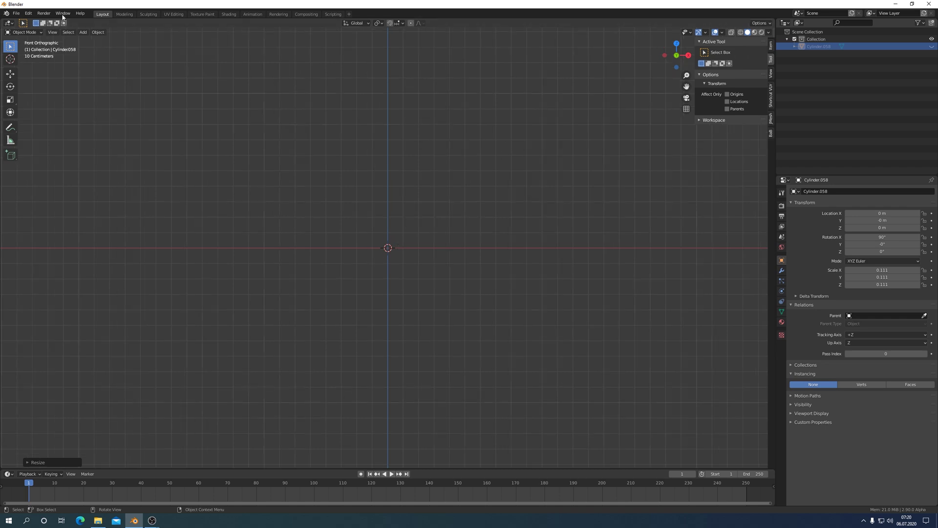
{"action": "left_click", "coordinate": [84, 33]}
{"action": "mouse_move", "coordinate": [93, 41]}
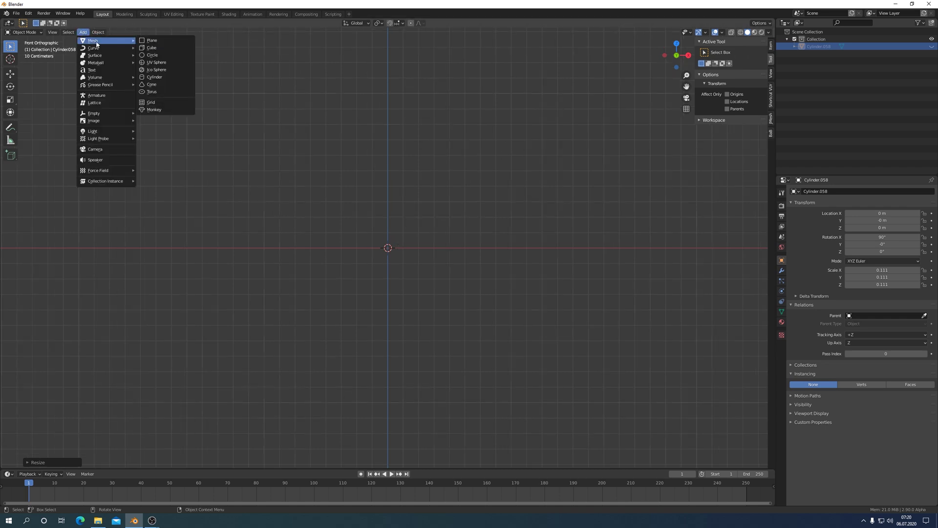
{"action": "left_click", "coordinate": [156, 40]}
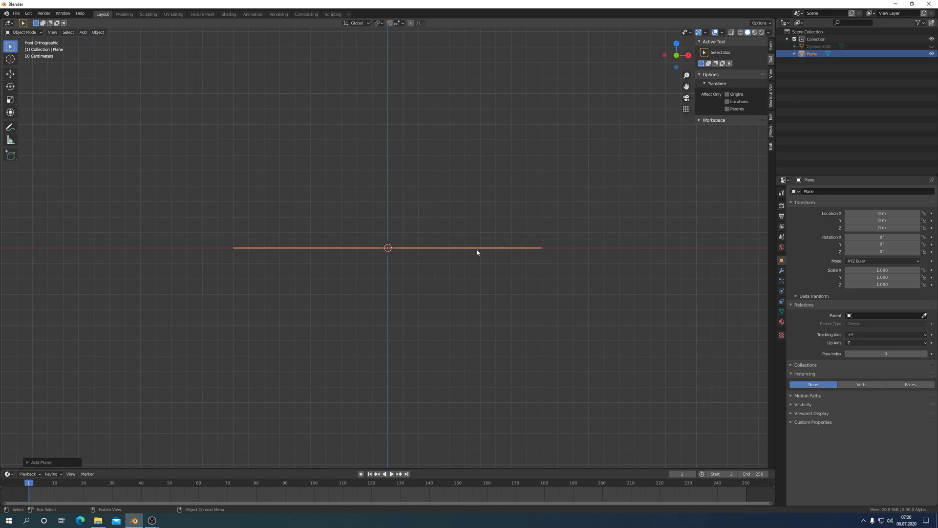
{"action": "key", "text": "KP_7"}
{"action": "scroll", "coordinate": [501, 267], "scroll_direction": "down", "scroll_amount": 1}
- In Edit Mode, bevel the plane's corner vertices into an octagon
{"action": "key", "text": "ctrl+Tab"}
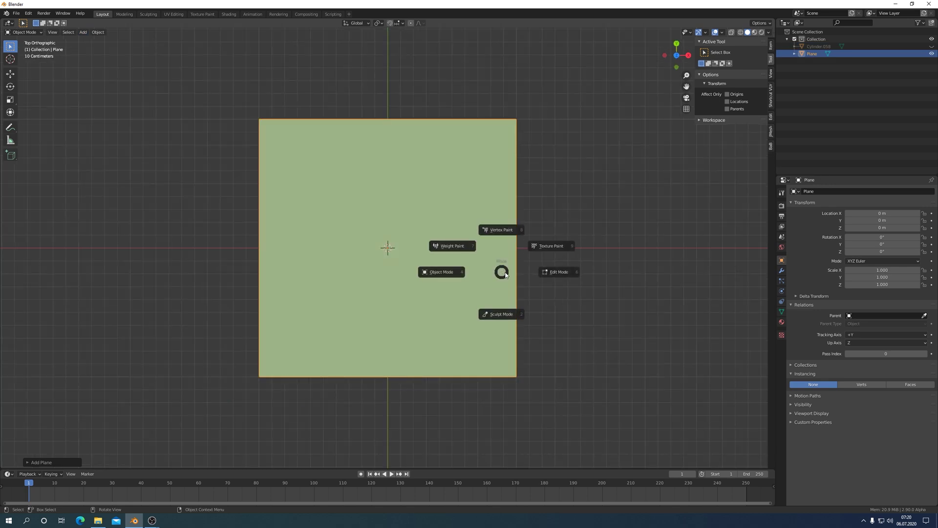
{"action": "left_click", "coordinate": [557, 272]}
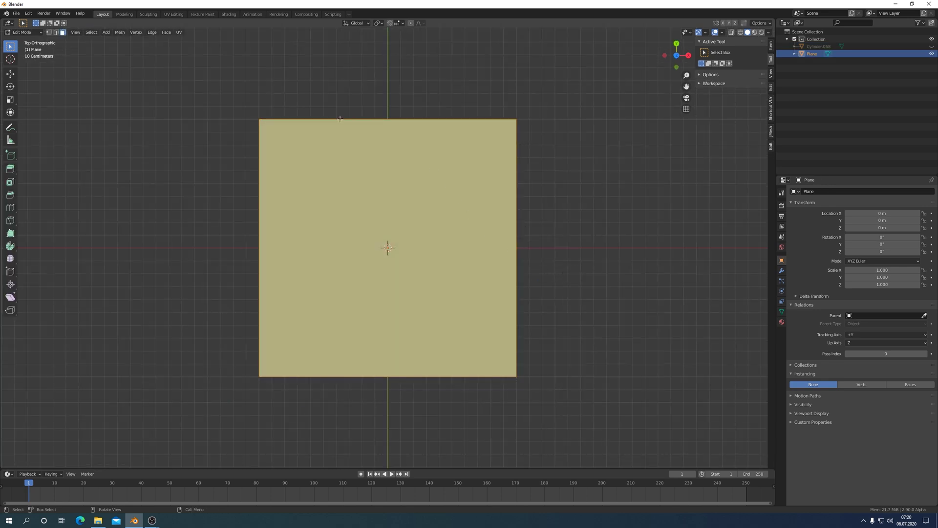
{"action": "key", "text": "1"}
{"action": "key", "text": "ctrl+shift+b"}
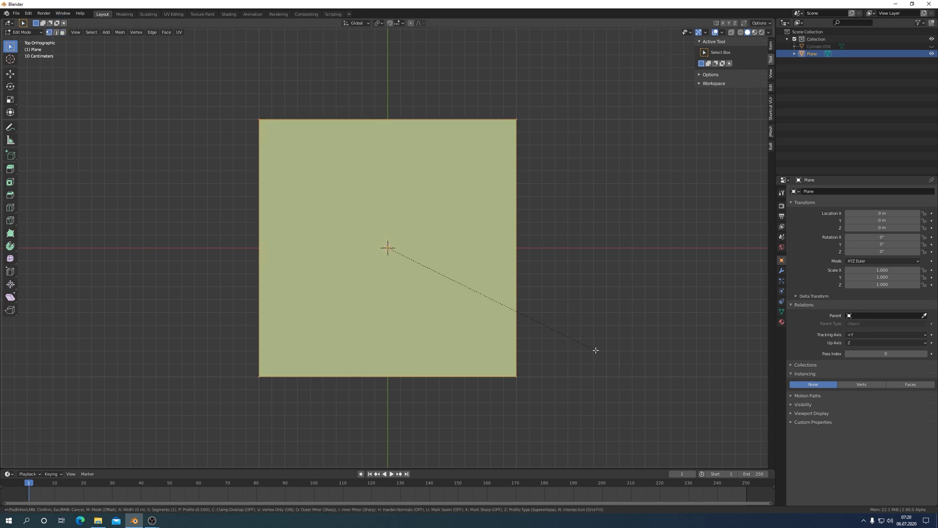
{"action": "left_click", "coordinate": [683, 371]}
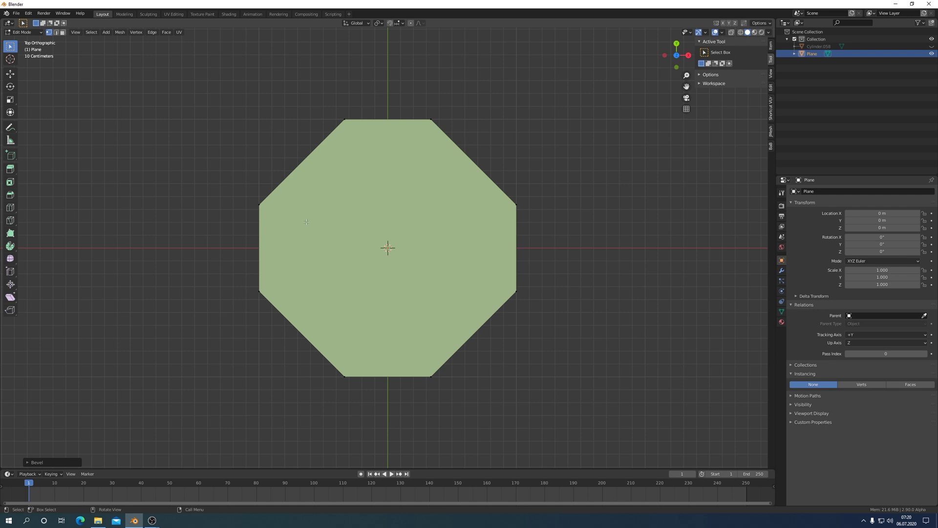
- Inset the octagon face and delete the inner face to leave a ring
{"action": "key", "text": "3"}
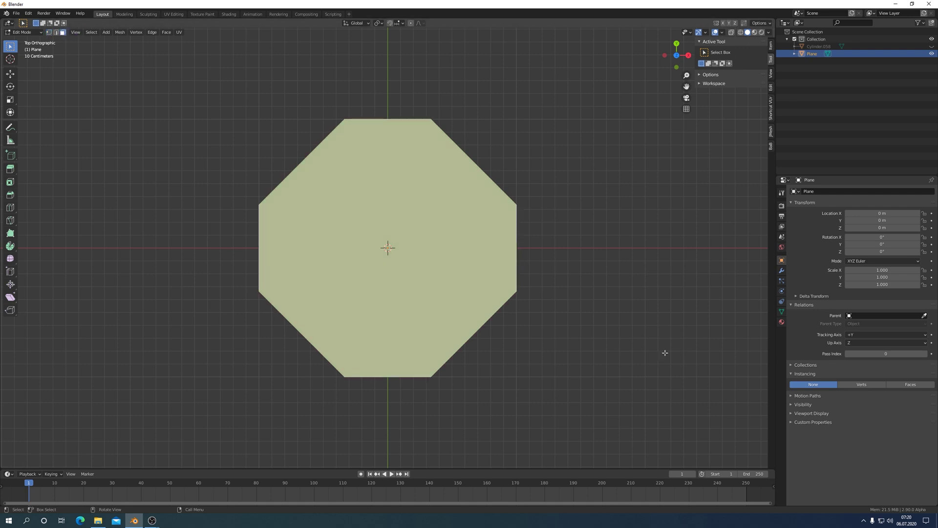
{"action": "key", "text": "i"}
{"action": "left_click", "coordinate": [618, 329]}
{"action": "key", "text": "x"}
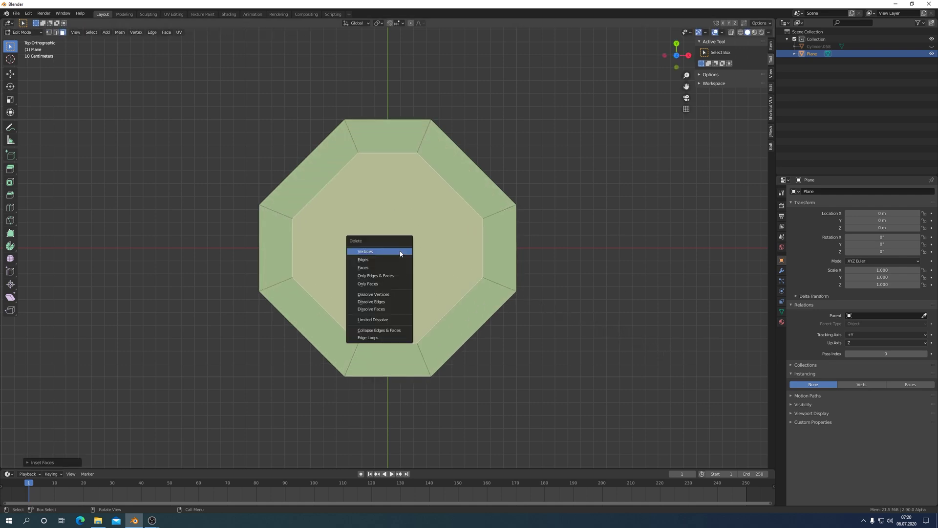
{"action": "left_click", "coordinate": [368, 268]}
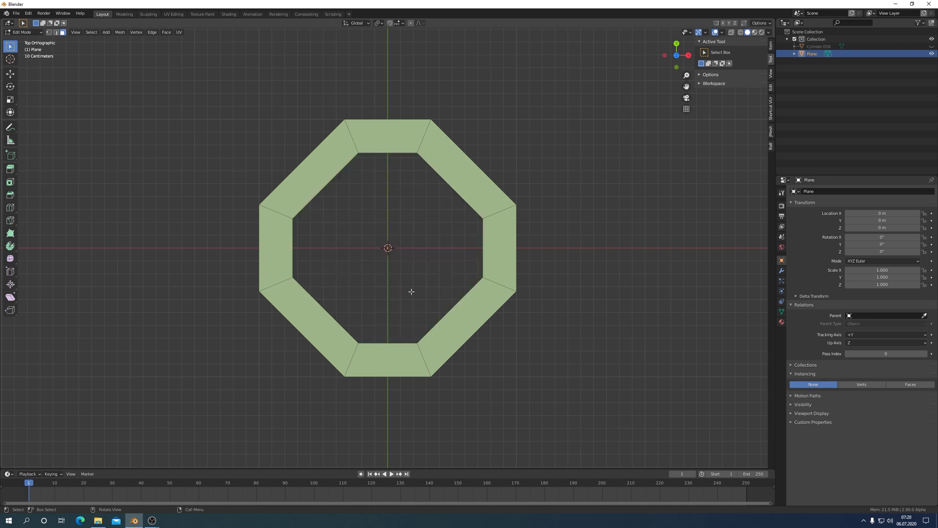
- Return to Object Mode and begin scaling the octagon frame
{"action": "key", "text": "ctrl+Tab"}
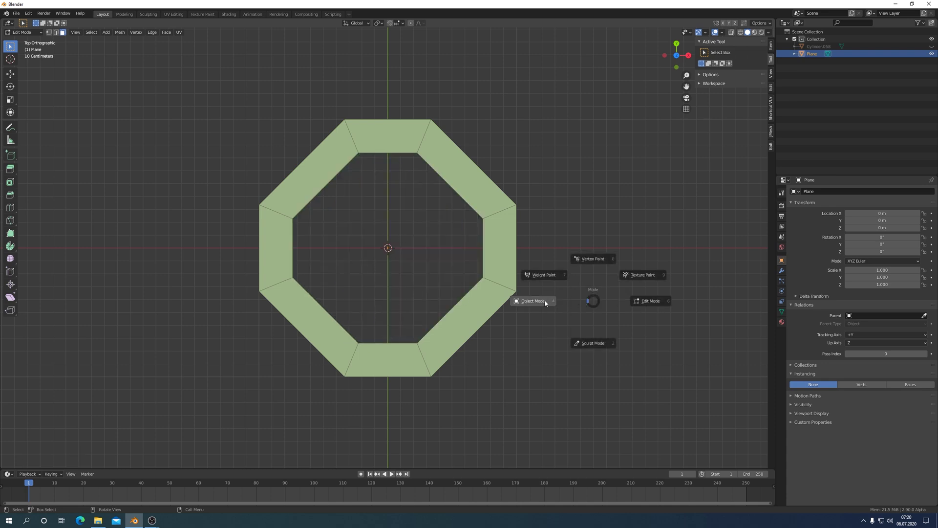
{"action": "left_click", "coordinate": [547, 304]}
{"action": "key", "text": "s"}
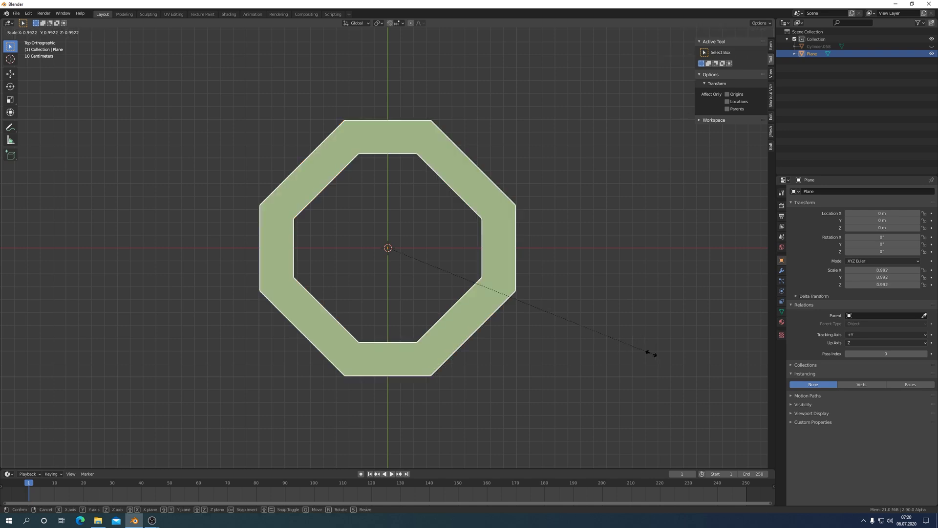
- Shrink the octagon to 0.143 and add a new plane in Edit Mode
{"action": "left_click", "coordinate": [435, 259]}
{"action": "left_click", "coordinate": [84, 32]}
{"action": "mouse_move", "coordinate": [93, 40]}
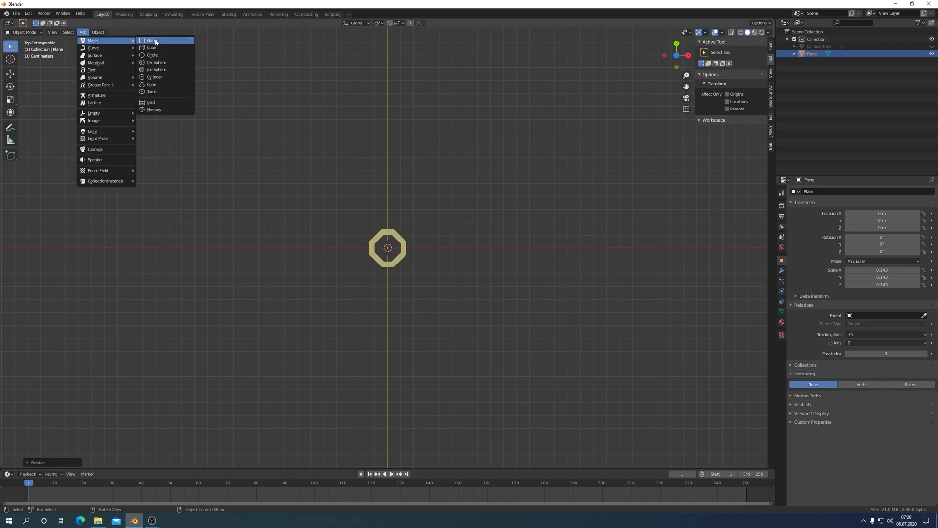
{"action": "left_click", "coordinate": [152, 41]}
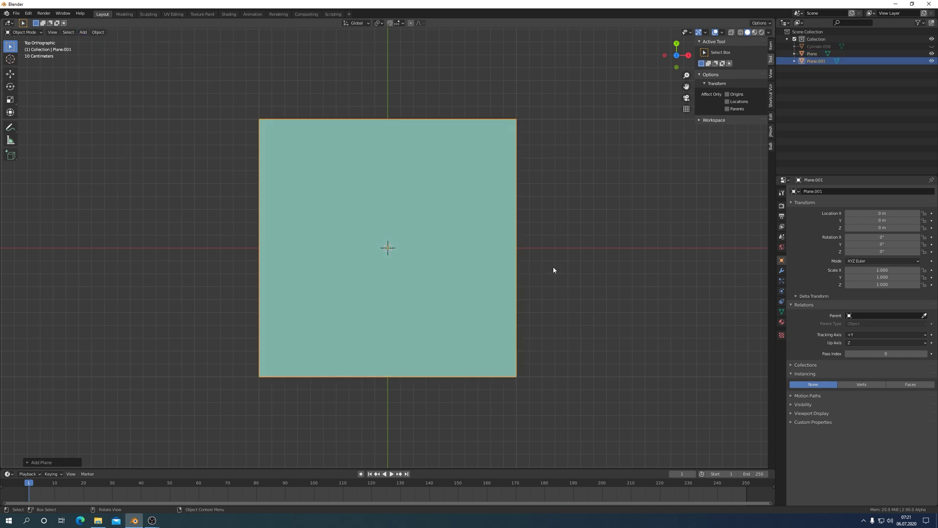
{"action": "key", "text": "ctrl+Tab"}
{"action": "left_click", "coordinate": [603, 264]}
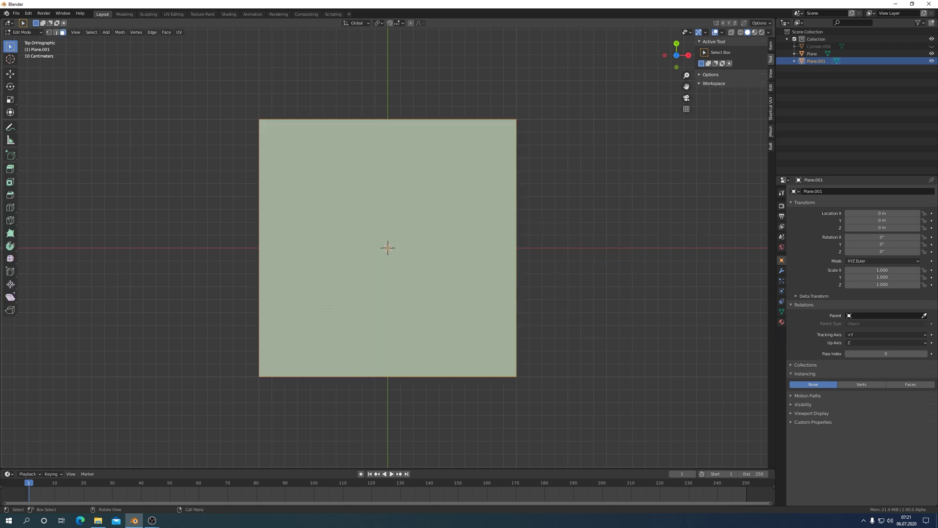
- Subdivide the new plane with 4 cuts into a 5×5 grid
{"action": "right_click", "coordinate": [470, 244]}
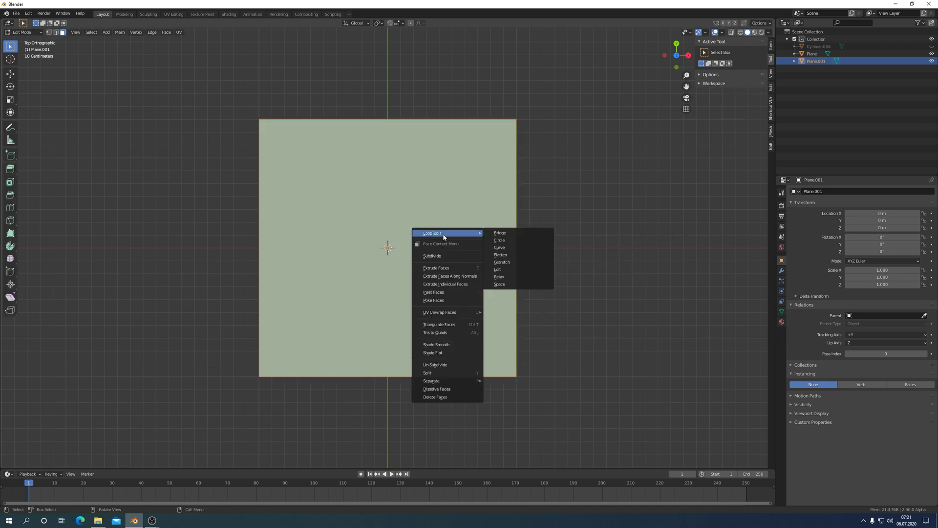
{"action": "left_click", "coordinate": [441, 258]}
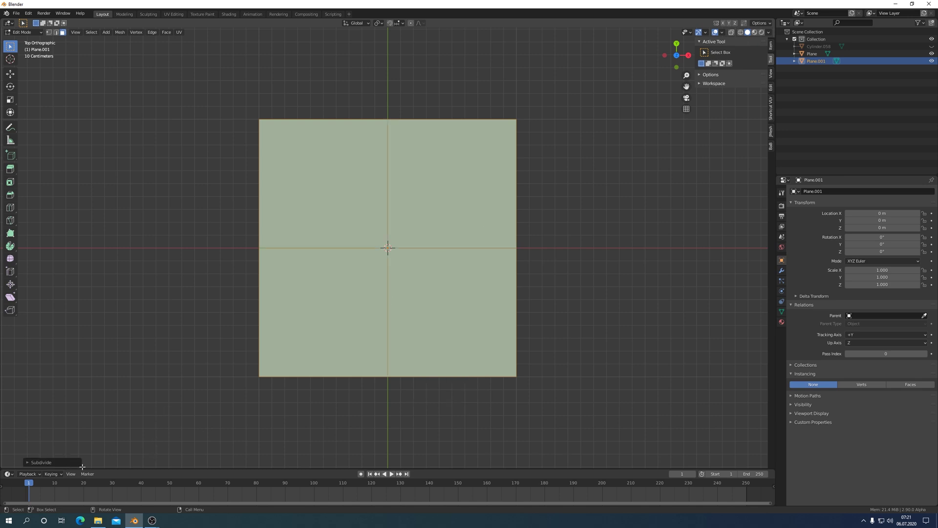
{"action": "left_click", "coordinate": [27, 462]}
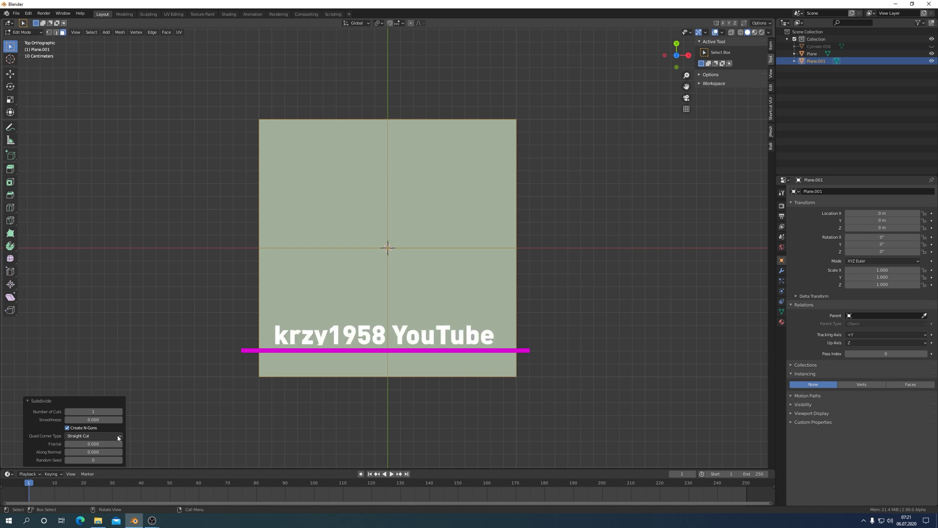
{"action": "left_click", "coordinate": [121, 411]}
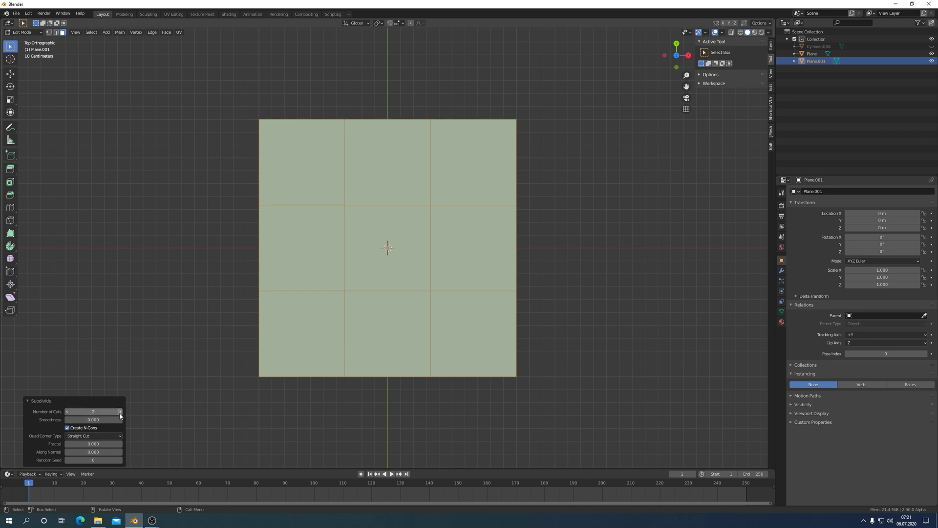
{"action": "left_click", "coordinate": [121, 413]}
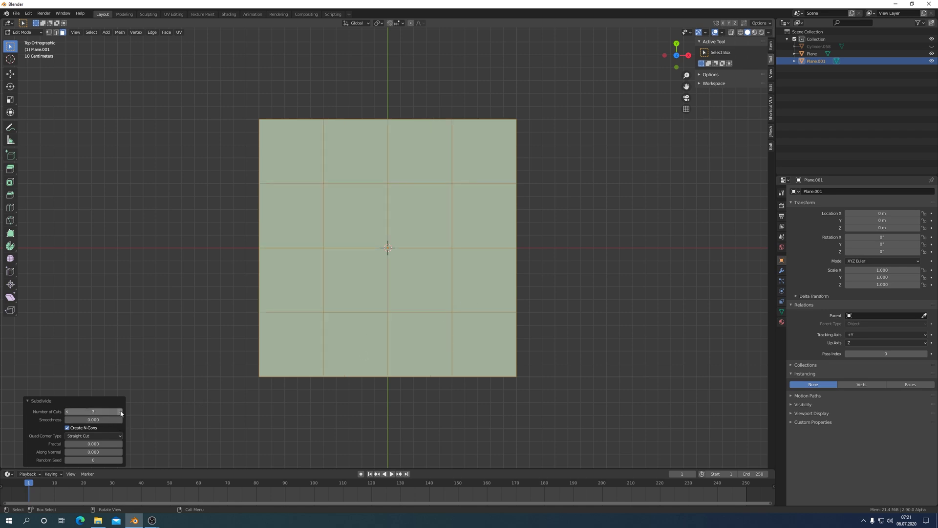
{"action": "left_click", "coordinate": [120, 412]}
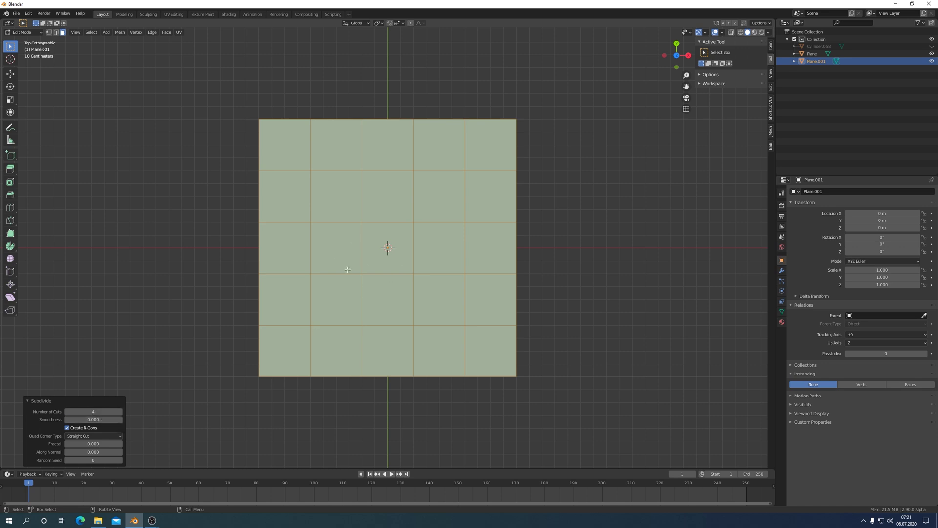
{"action": "key", "text": "ctrl+Tab"}
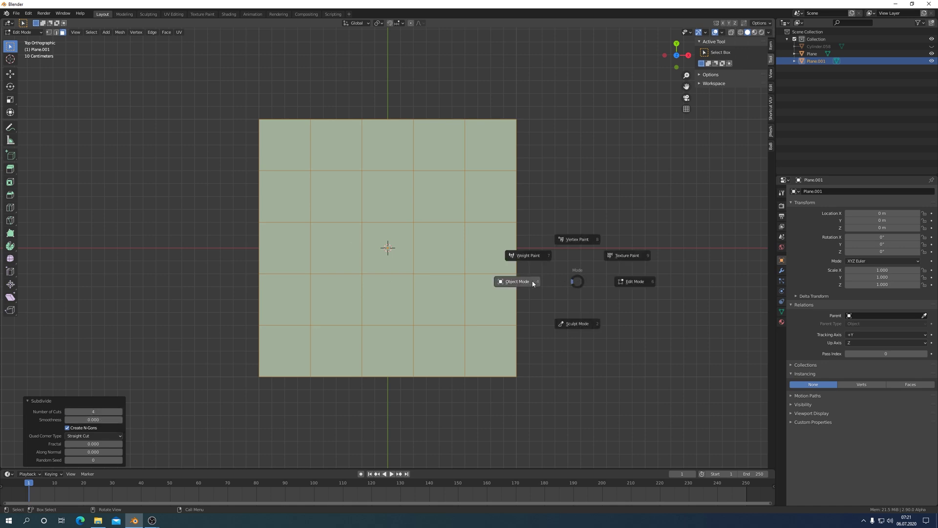
- In Object Mode, parent the octagon Plane to the grid plane Plane.001
{"action": "left_click", "coordinate": [532, 284]}
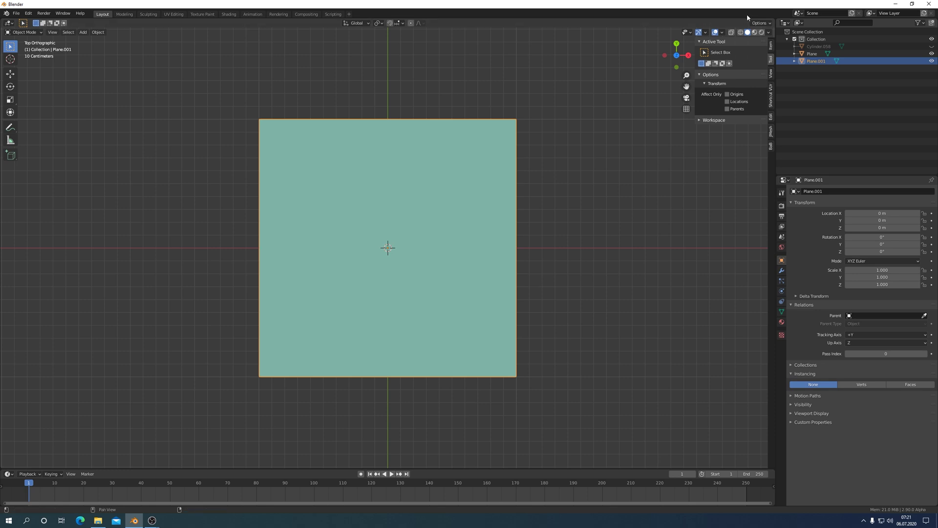
{"action": "key", "text": "ctrl+Tab"}
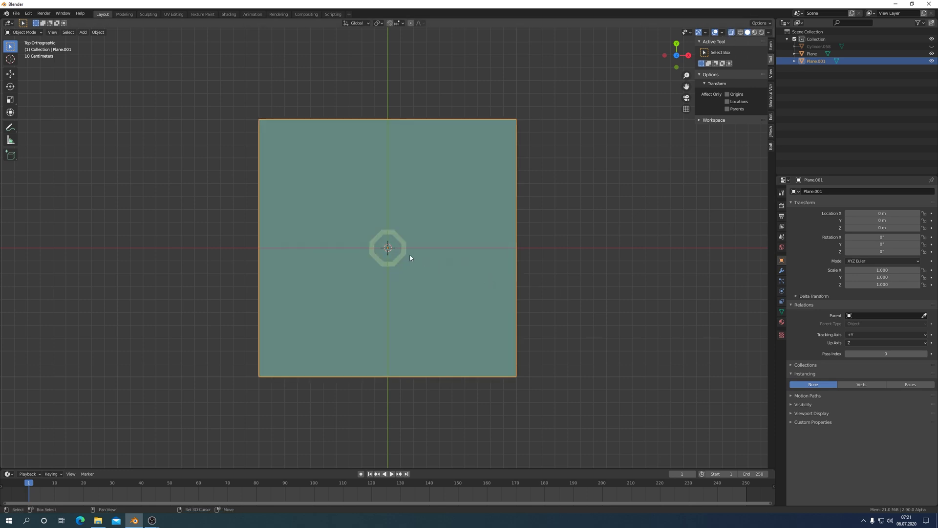
{"action": "left_click", "coordinate": [405, 256], "text": "shift"}
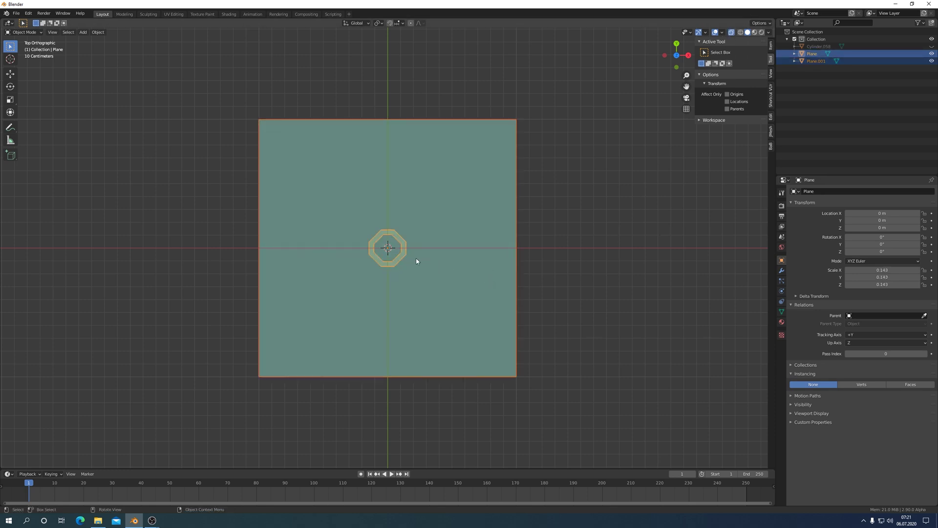
{"action": "left_click", "coordinate": [405, 254], "text": "shift"}
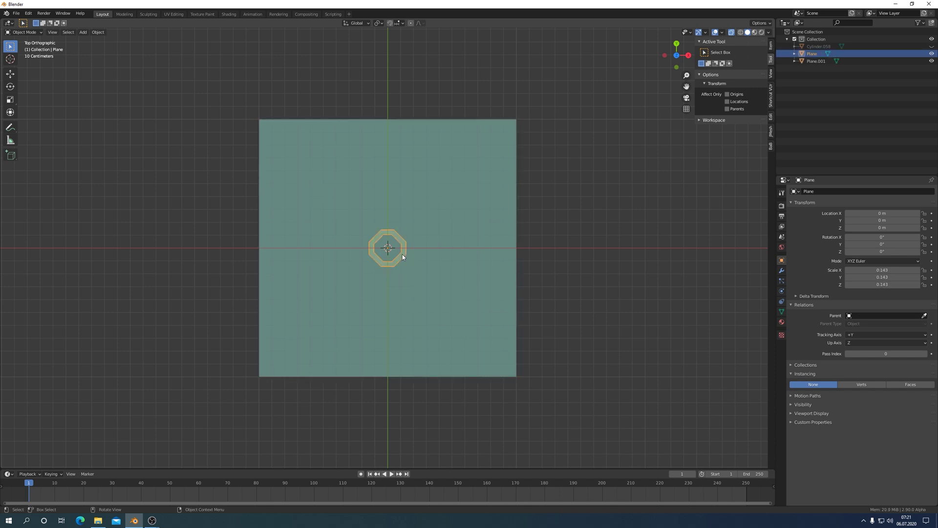
{"action": "left_click", "coordinate": [465, 265], "text": "shift"}
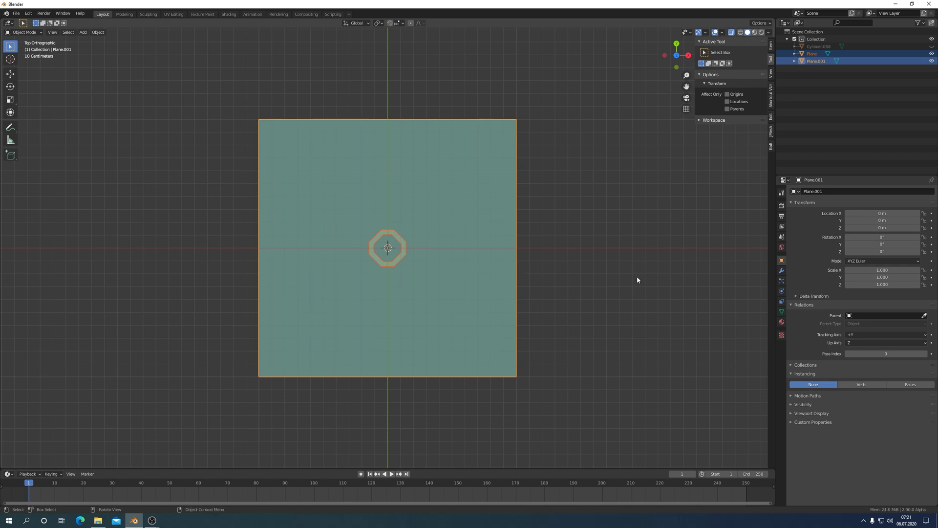
{"action": "key", "text": "ctrl+p"}
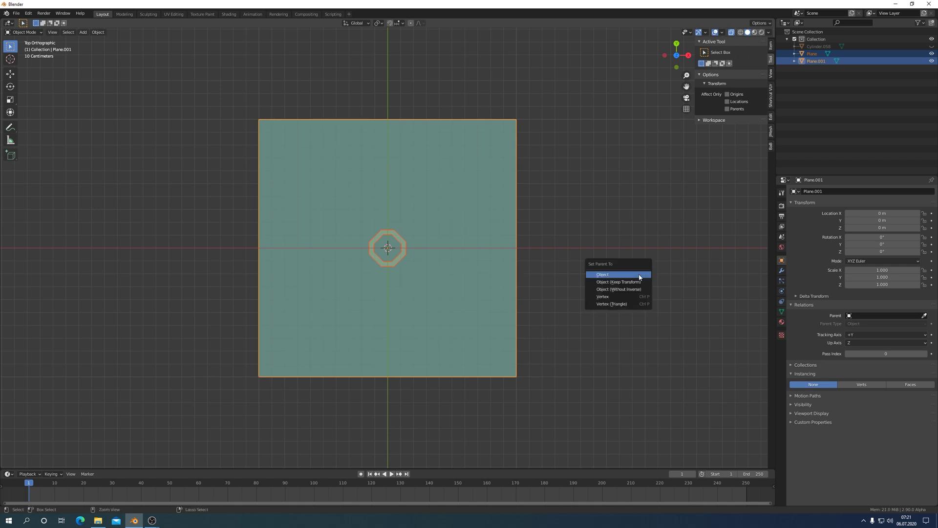
{"action": "left_click", "coordinate": [609, 275]}
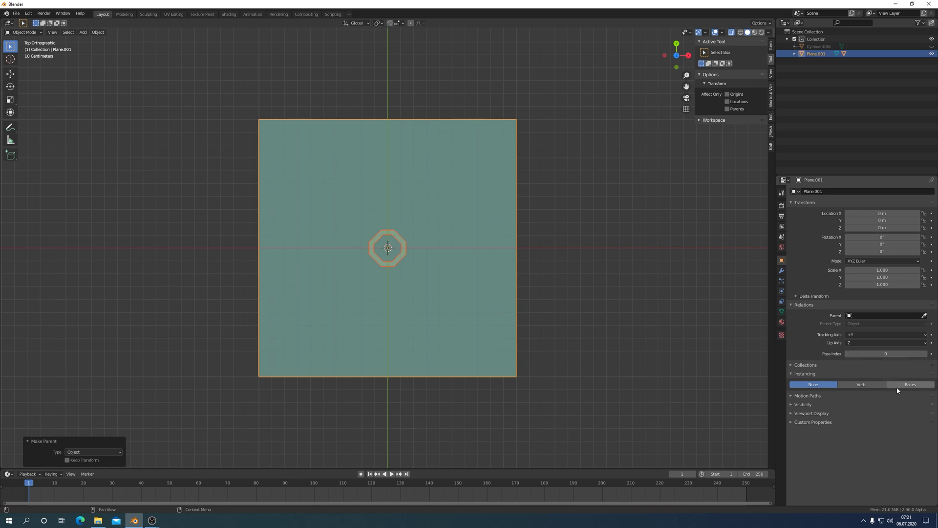
- Instance the octagon on Plane.001's faces, scaled by face size
{"action": "left_click", "coordinate": [860, 385]}
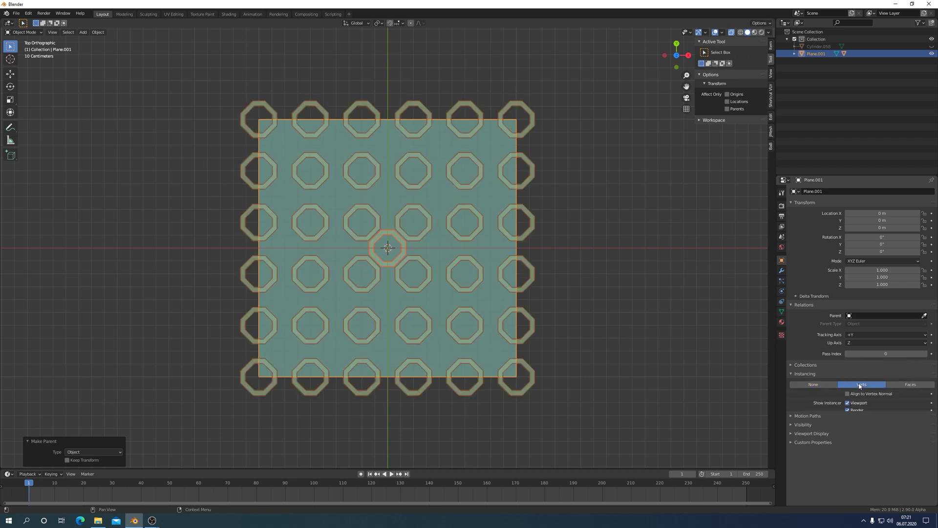
{"action": "left_click", "coordinate": [912, 385]}
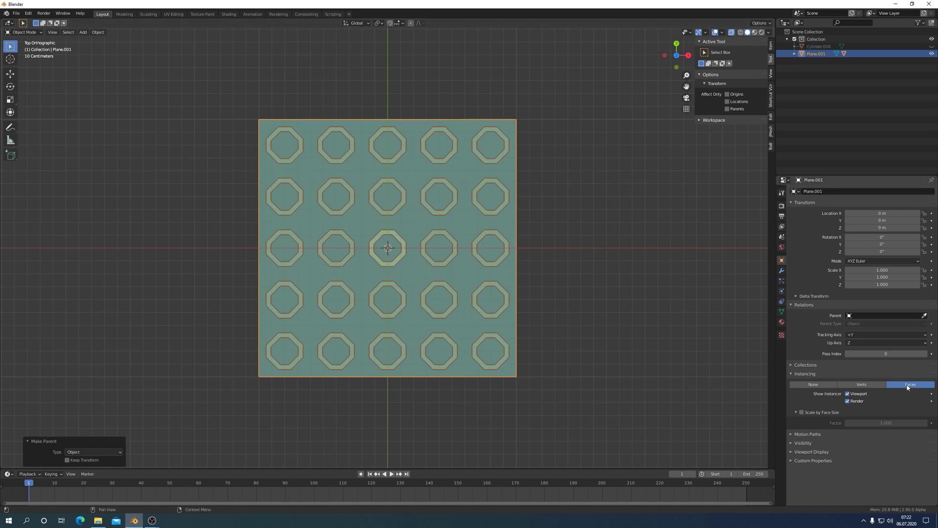
{"action": "left_click", "coordinate": [802, 413]}
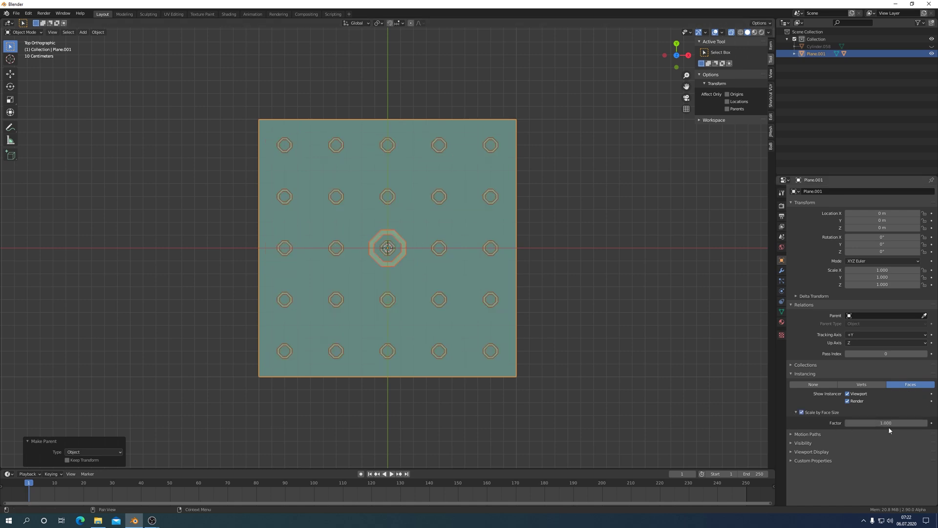
{"action": "mouse_move", "coordinate": [889, 426]}
{"action": "left_mouse_down"}
{"action": "mouse_move", "coordinate": [928, 425]}
{"action": "mouse_move", "coordinate": [897, 423]}
{"action": "left_mouse_up"}
{"action": "scroll", "coordinate": [587, 377], "scroll_direction": "up", "scroll_amount": 2}
{"action": "scroll", "coordinate": [551, 338], "scroll_direction": "up", "scroll_amount": 3}
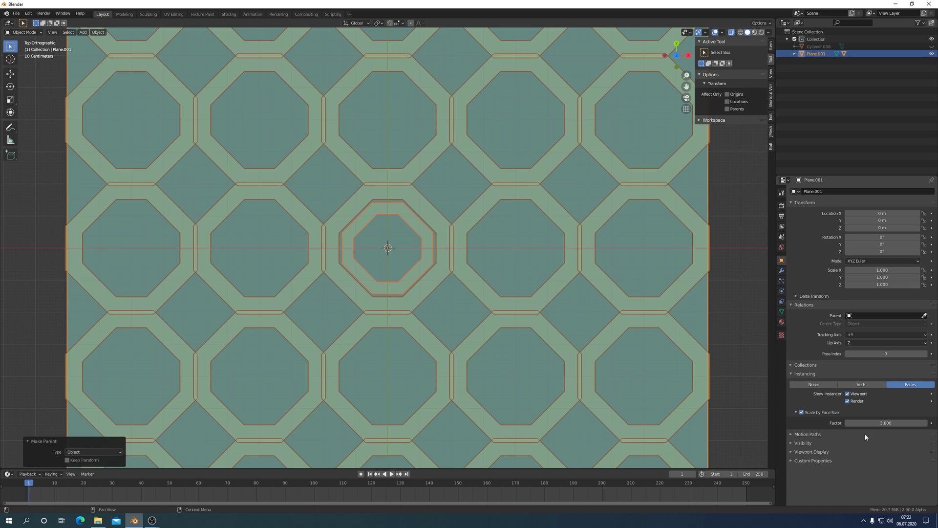
- Set the instance scale factor to 3.55
{"action": "left_click", "coordinate": [888, 423]}
{"action": "key", "text": "BackSpace"}
{"action": "type", "text": "55"}
{"action": "key", "text": "Return"}
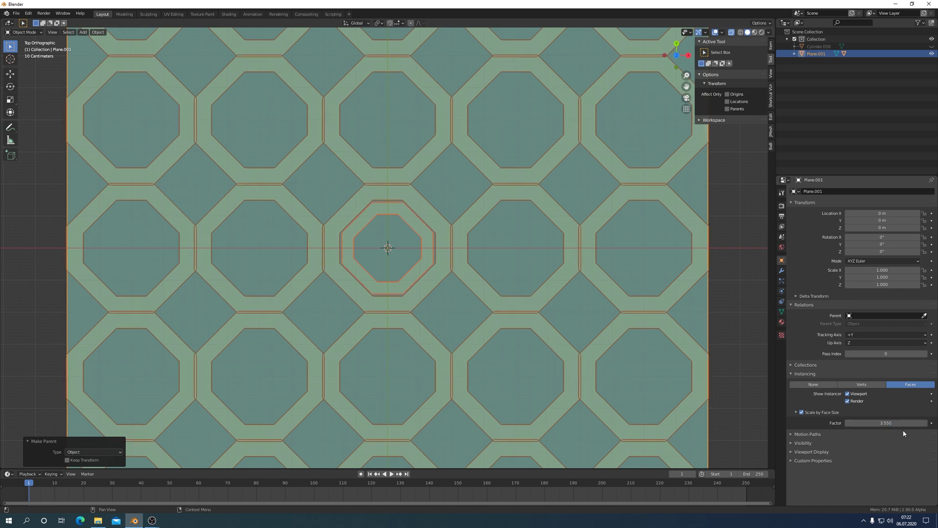
{"action": "left_click", "coordinate": [891, 424]}
{"action": "type", "text": "3.530"}
{"action": "key", "text": "Return"}
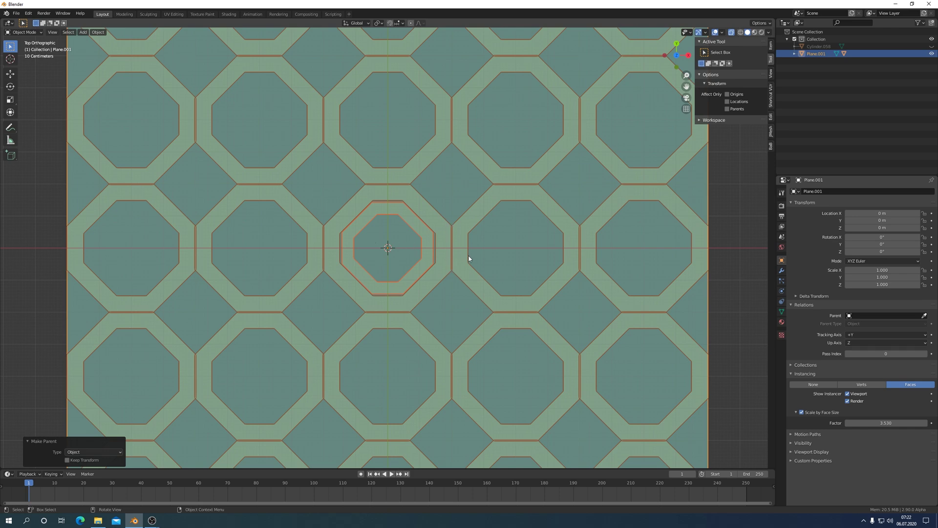
{"action": "scroll", "coordinate": [468, 258], "scroll_direction": "down", "scroll_amount": 3}
{"action": "scroll", "coordinate": [518, 369], "scroll_direction": "down", "scroll_amount": 2}
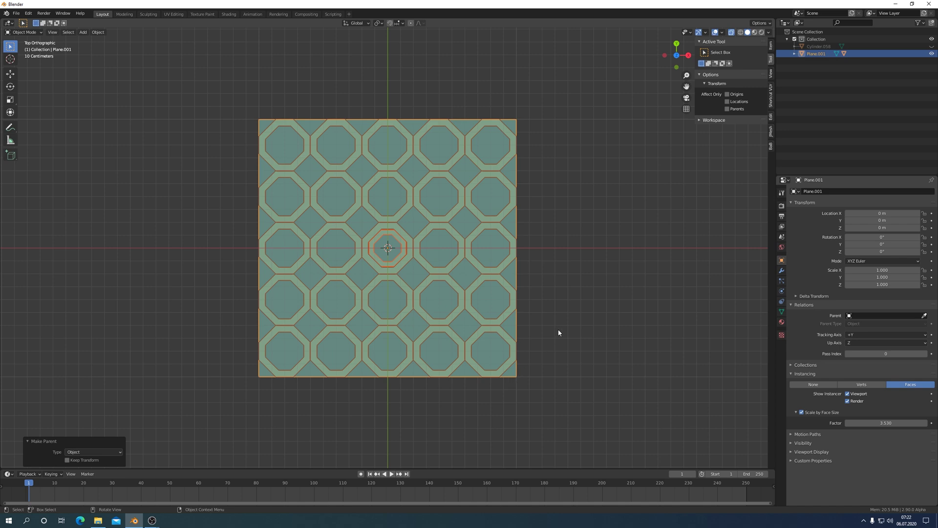
- Make the octagon instances real objects
{"action": "key", "text": "ctrl"}
{"action": "key", "text": "ctrl+a"}
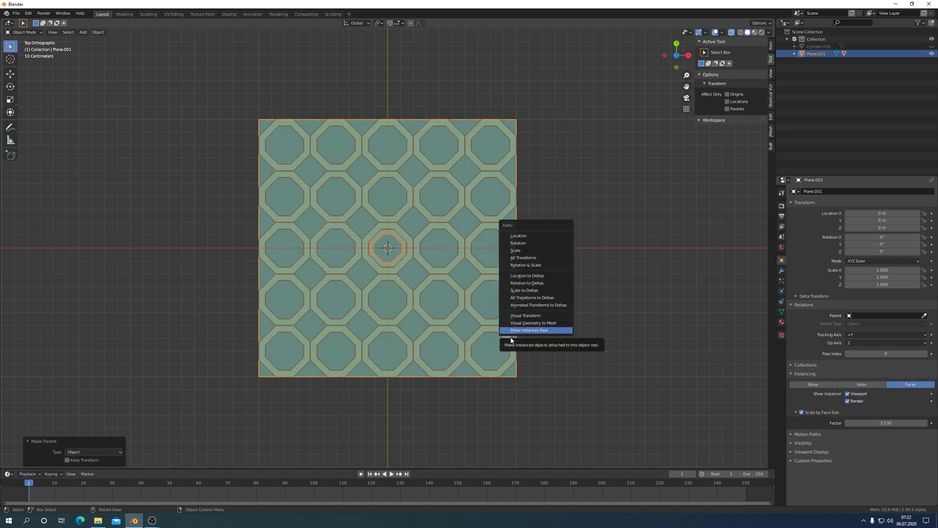
{"action": "left_click", "coordinate": [536, 330]}
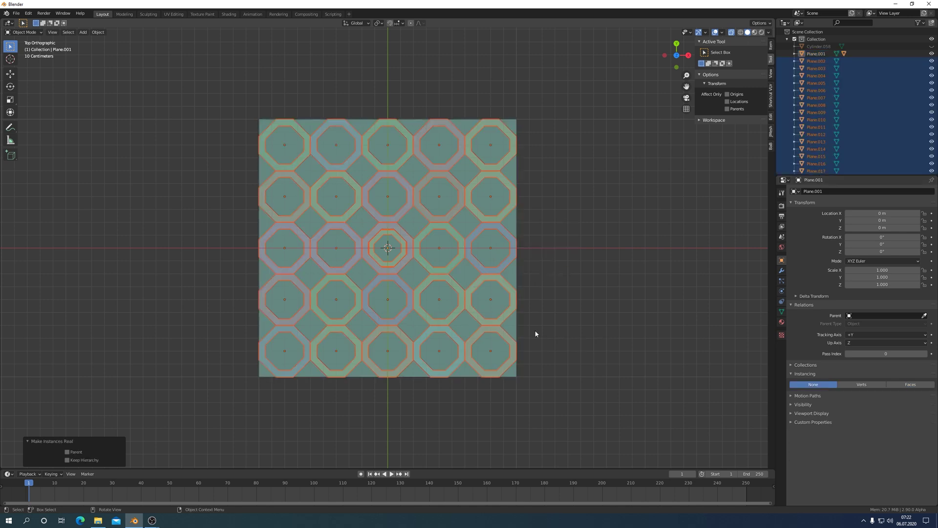
- Delete the grid plane Plane.001 and the small central octagon
{"action": "left_click", "coordinate": [512, 375]}
{"action": "key", "text": "x"}
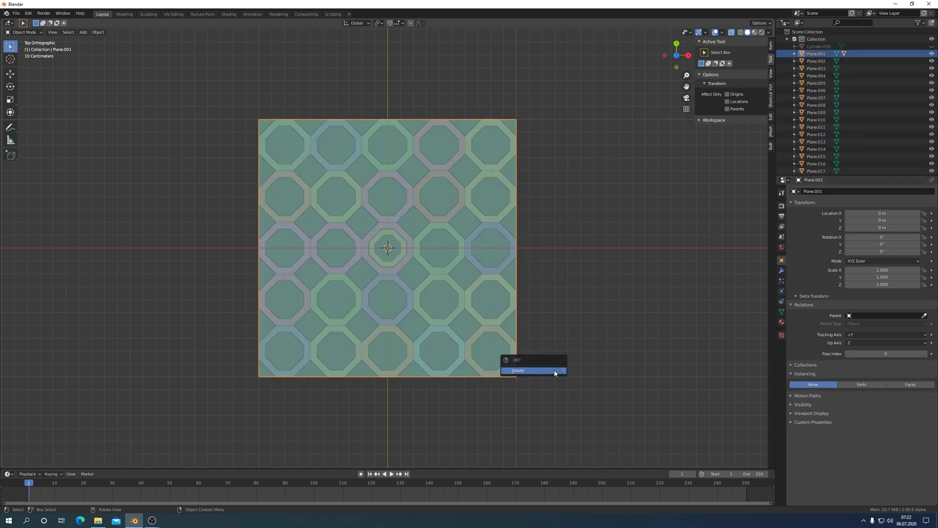
{"action": "left_click", "coordinate": [554, 374]}
{"action": "left_click", "coordinate": [392, 260]}
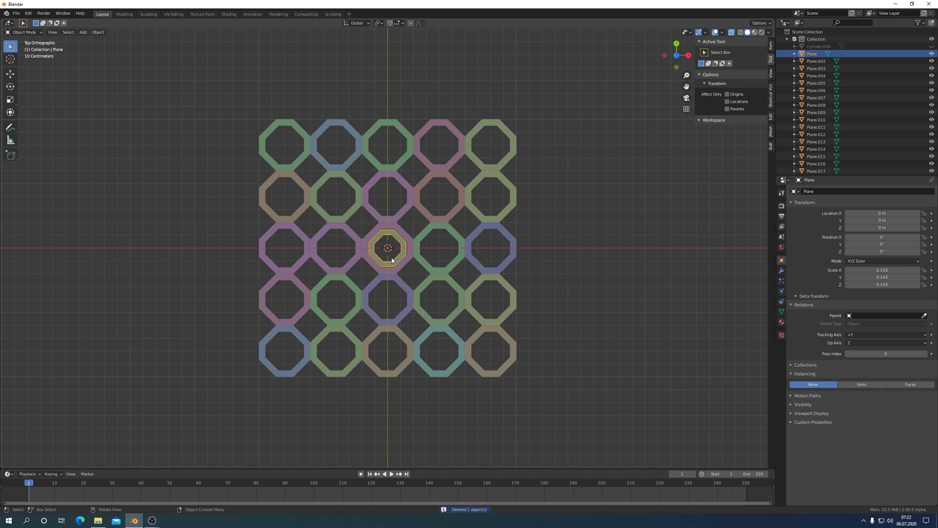
{"action": "key", "text": "x"}
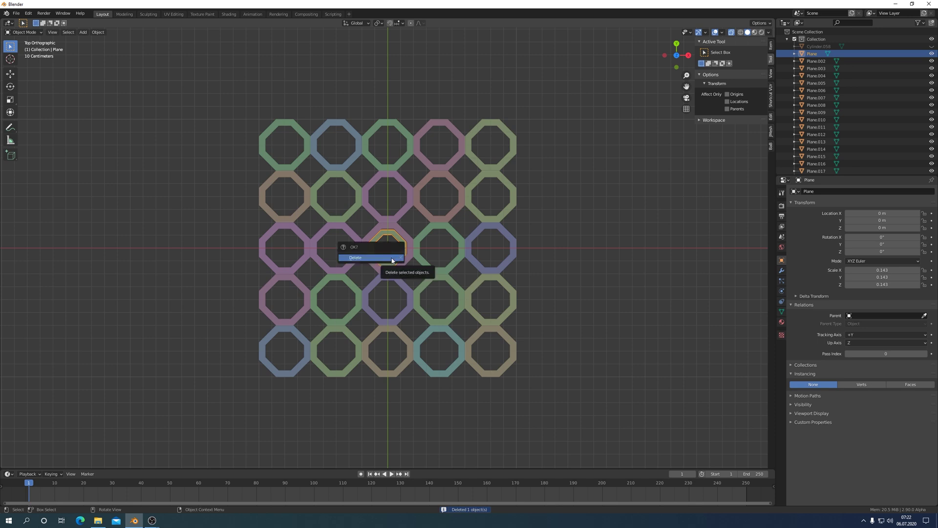
{"action": "left_click", "coordinate": [392, 260]}
- Box-select all the octagons and join them into Plane.017
{"action": "left_click", "coordinate": [398, 265]}
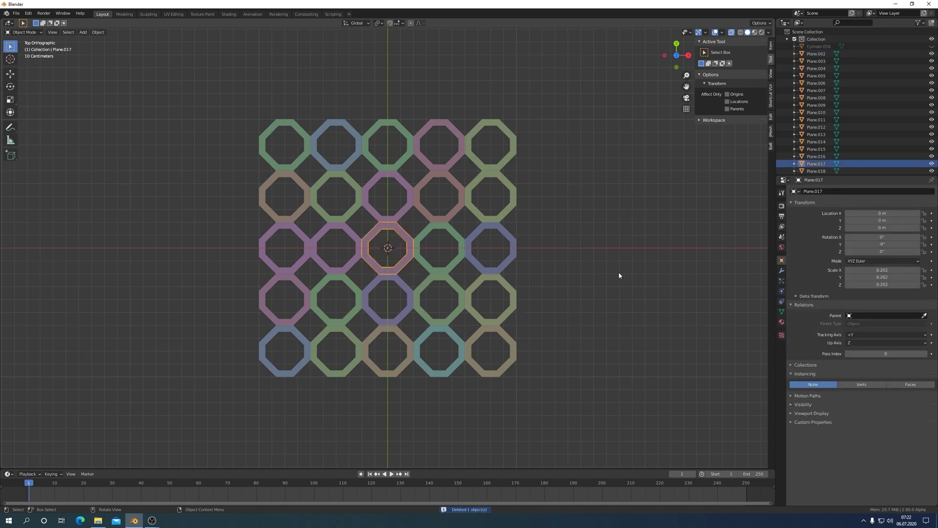
{"action": "left_click_drag", "start_coordinate": [209, 88], "coordinate": [614, 416]}
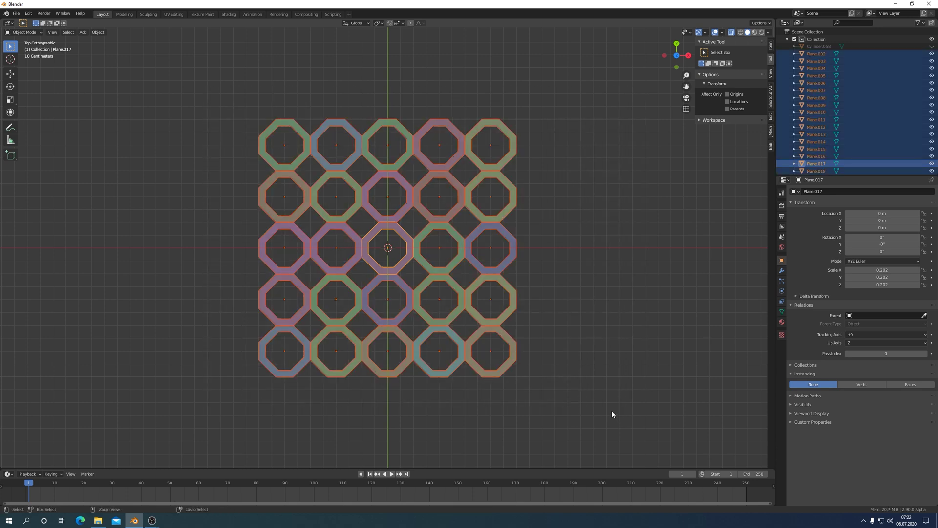
{"action": "key", "text": "ctrl+j"}
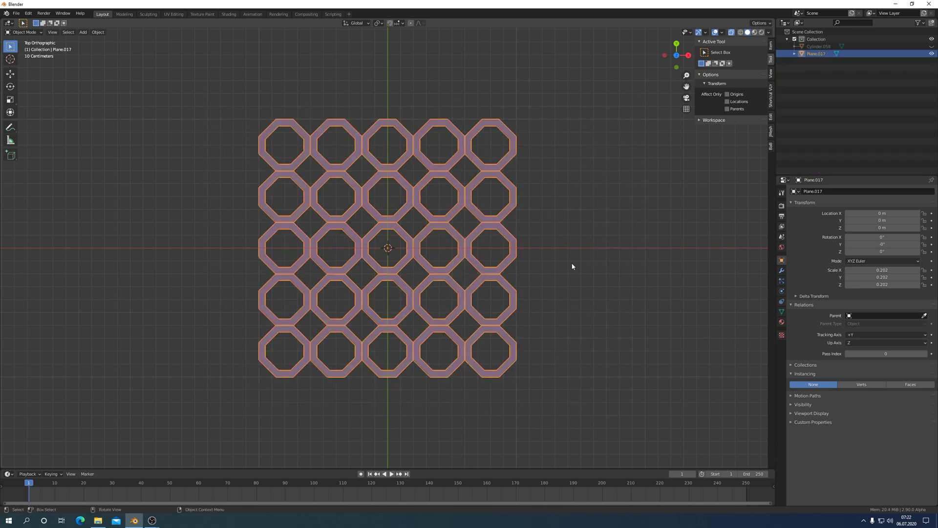
{"action": "scroll", "coordinate": [572, 264], "scroll_direction": "up", "scroll_amount": 3}
{"action": "scroll", "coordinate": [572, 264], "scroll_direction": "up", "scroll_amount": 2}
- Add a Weld modifier to the octagon lattice
{"action": "scroll", "coordinate": [410, 303], "scroll_direction": "up", "scroll_amount": 2}
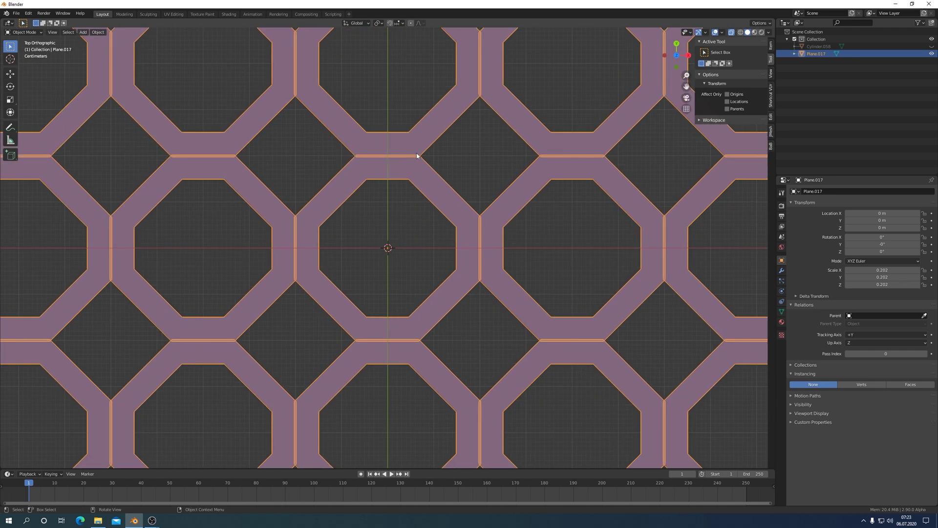
{"action": "left_click", "coordinate": [783, 272]}
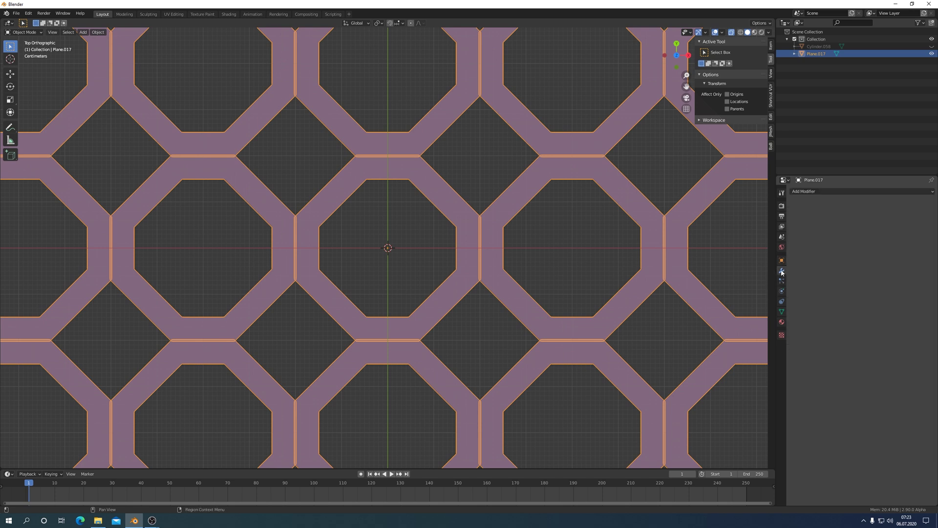
{"action": "left_click", "coordinate": [834, 191]}
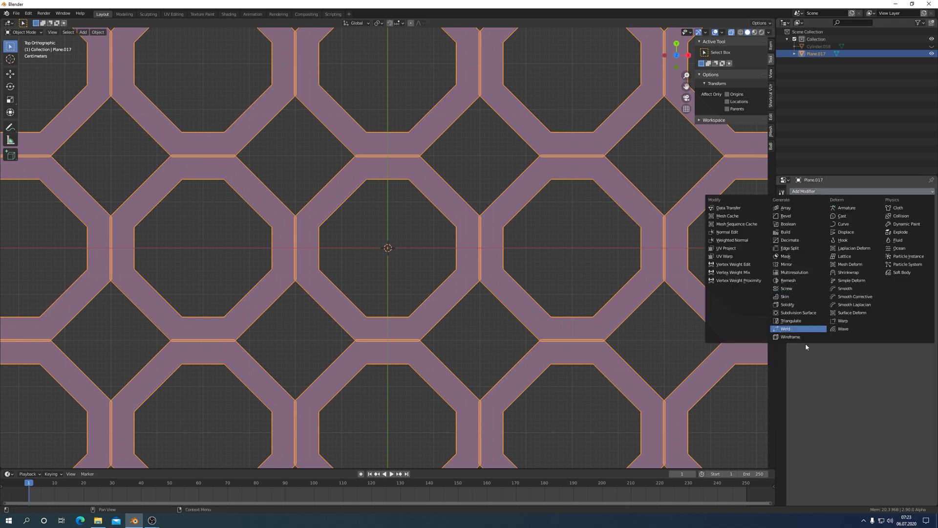
{"action": "left_click", "coordinate": [787, 328]}
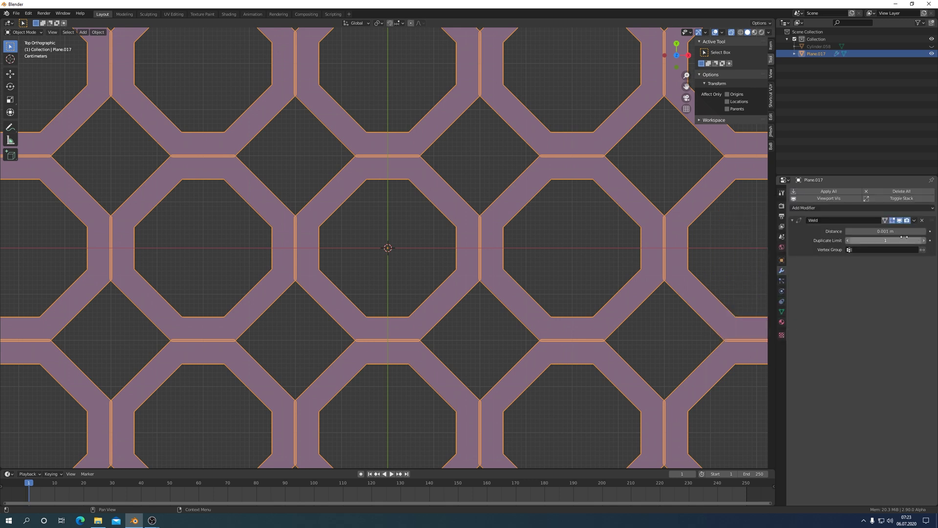
- Set the weld merge distance to 0.019 m
{"action": "left_click", "coordinate": [924, 232]}
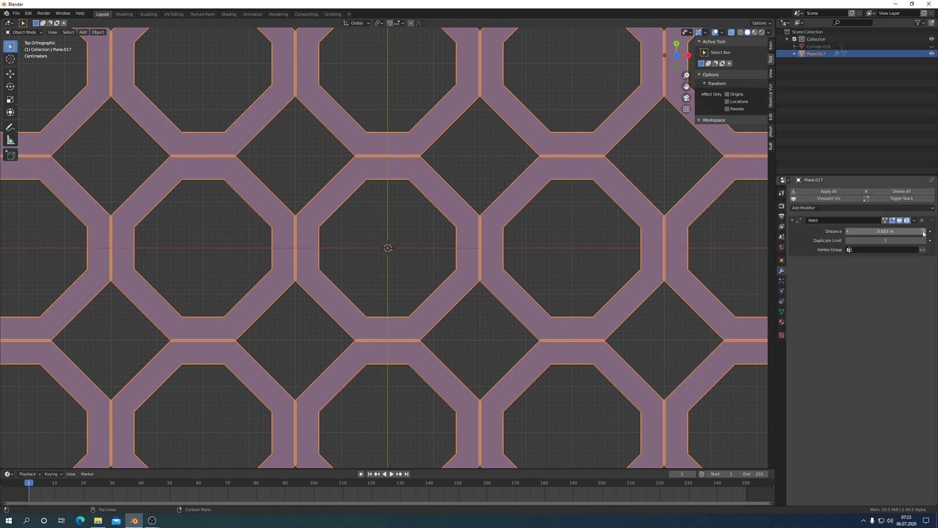
{"action": "left_click", "coordinate": [924, 232]}
{"action": "left_click", "coordinate": [923, 232]}
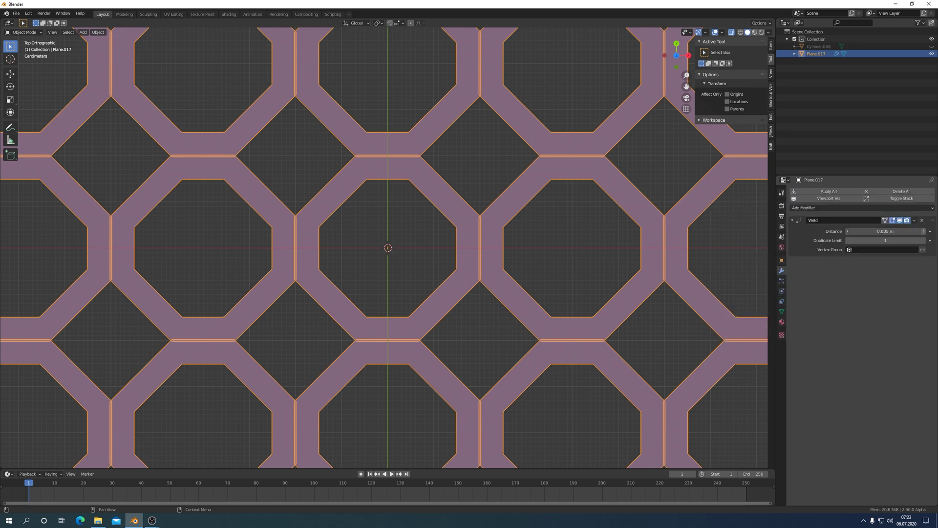
{"action": "left_click", "coordinate": [924, 232]}
{"action": "left_click", "coordinate": [924, 231]}
{"action": "left_click", "coordinate": [924, 232]}
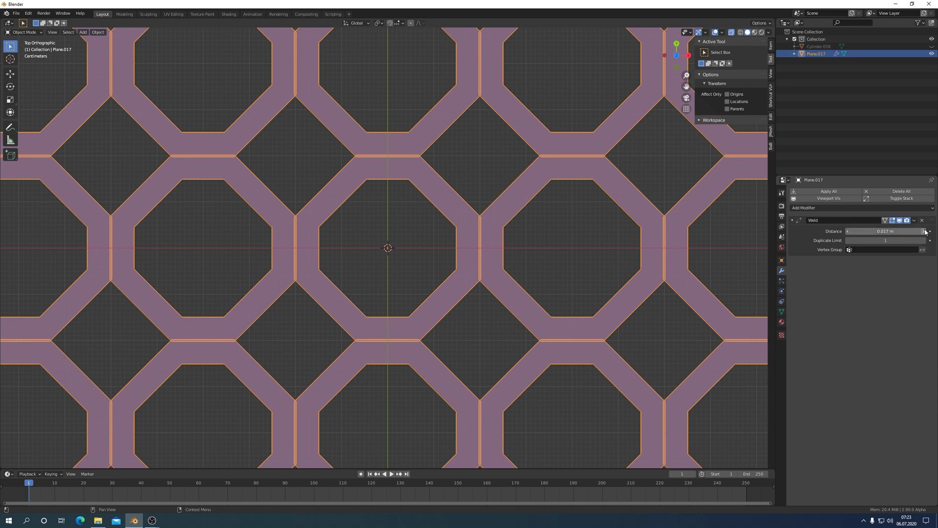
{"action": "left_click", "coordinate": [924, 231]}
{"action": "left_click", "coordinate": [924, 232]}
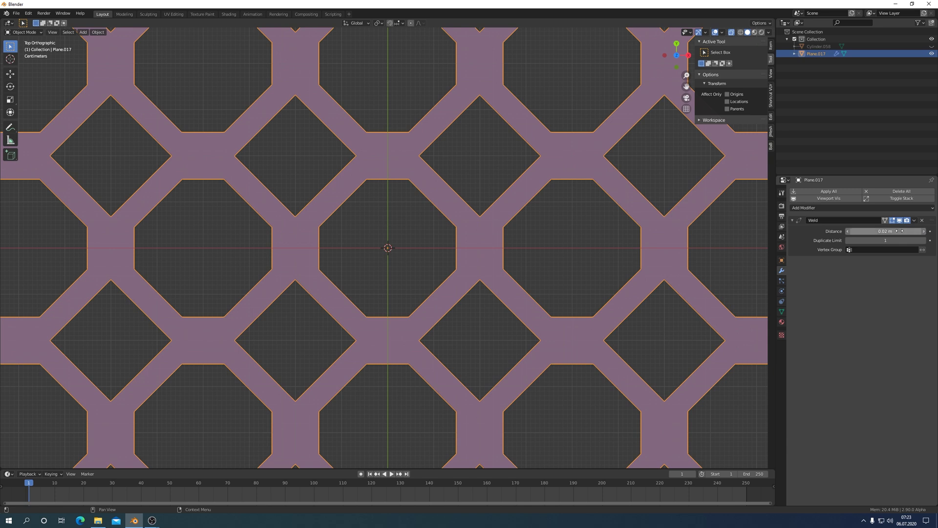
{"action": "left_click", "coordinate": [849, 232]}
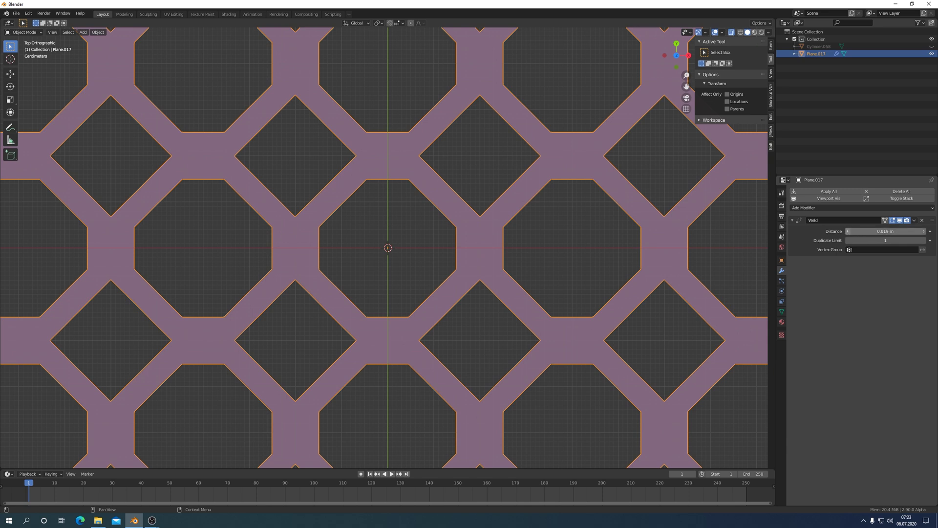
{"action": "left_click", "coordinate": [848, 232]}
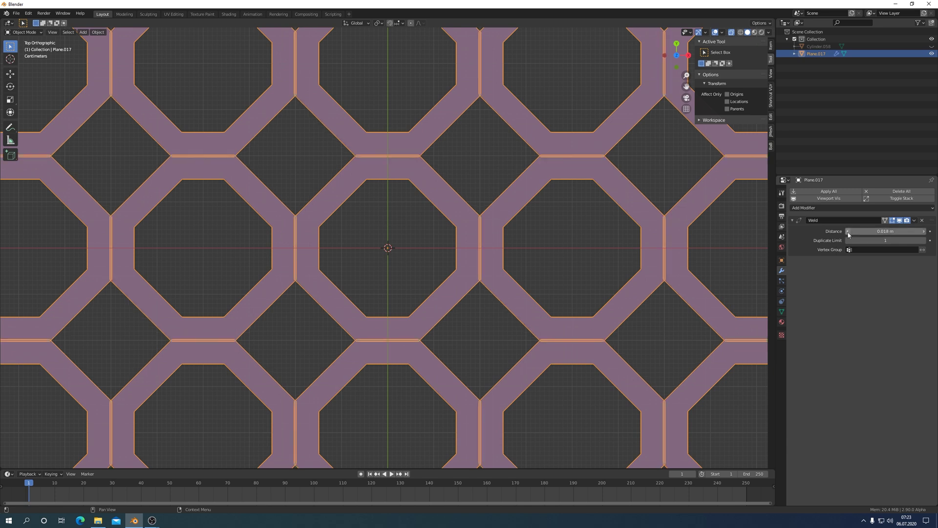
{"action": "left_click", "coordinate": [925, 231]}
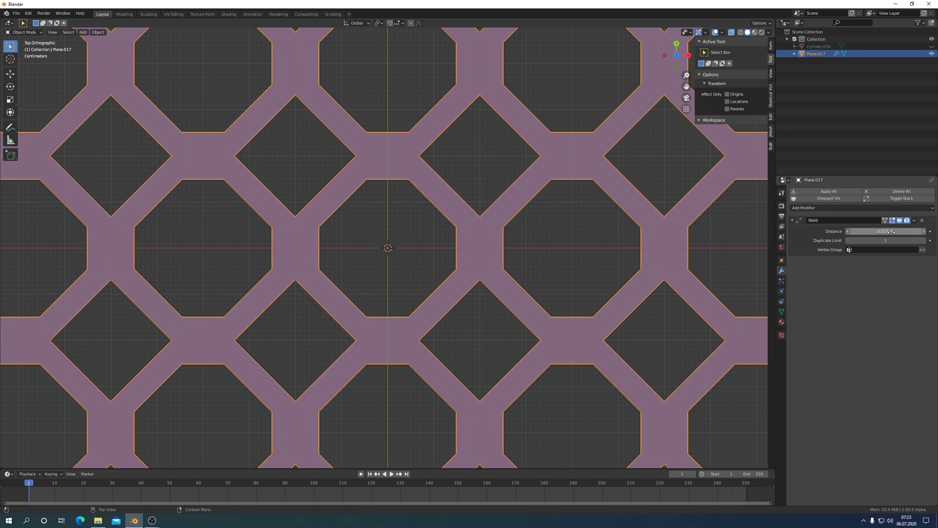
- Orbit and zoom around the welded lattice to inspect it from top and side
{"action": "scroll", "coordinate": [433, 261], "scroll_direction": "down", "scroll_amount": 3}
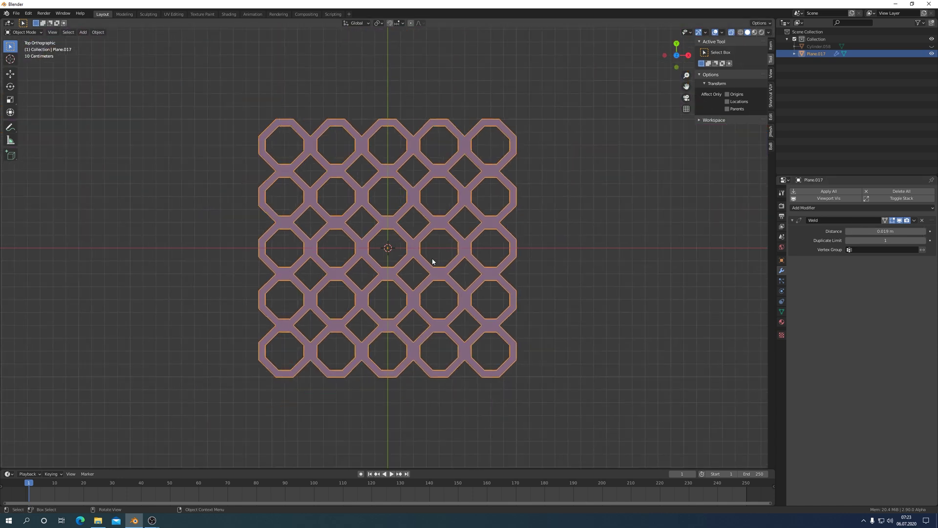
{"action": "scroll", "coordinate": [491, 304], "scroll_direction": "up", "scroll_amount": 2}
{"action": "mouse_move", "coordinate": [491, 292]}
{"action": "middle_mouse_down"}
{"action": "mouse_move", "coordinate": [486, 252]}
{"action": "mouse_move", "coordinate": [495, 279]}
{"action": "mouse_move", "coordinate": [546, 272]}
{"action": "middle_mouse_up"}
{"action": "key", "text": "KP_7"}
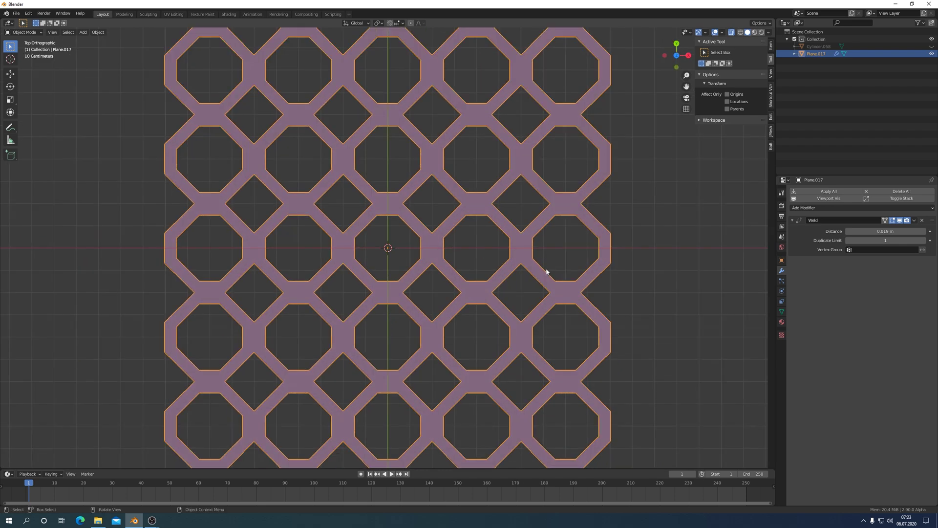
{"action": "scroll", "coordinate": [547, 272], "scroll_direction": "down", "scroll_amount": 4}
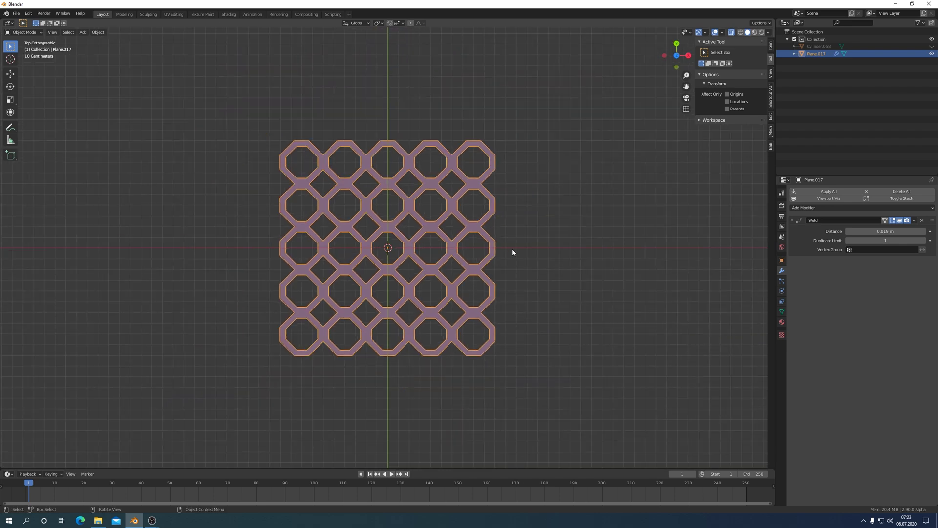
{"action": "scroll", "coordinate": [512, 252], "scroll_direction": "up", "scroll_amount": 2}
{"action": "mouse_move", "coordinate": [413, 245]}
{"action": "middle_mouse_down"}
{"action": "mouse_move", "coordinate": [400, 238]}
{"action": "mouse_move", "coordinate": [418, 245]}
{"action": "middle_mouse_up"}
{"action": "scroll", "coordinate": [399, 238], "scroll_direction": "up", "scroll_amount": 2}
{"action": "scroll", "coordinate": [399, 238], "scroll_direction": "down", "scroll_amount": 1}
{"action": "scroll", "coordinate": [400, 238], "scroll_direction": "down", "scroll_amount": 4}
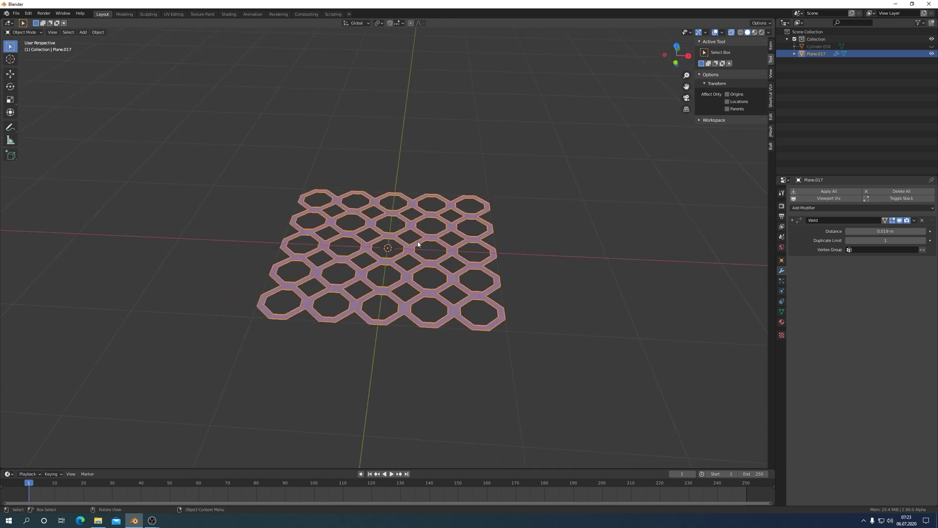
{"action": "key", "text": "KP_7"}
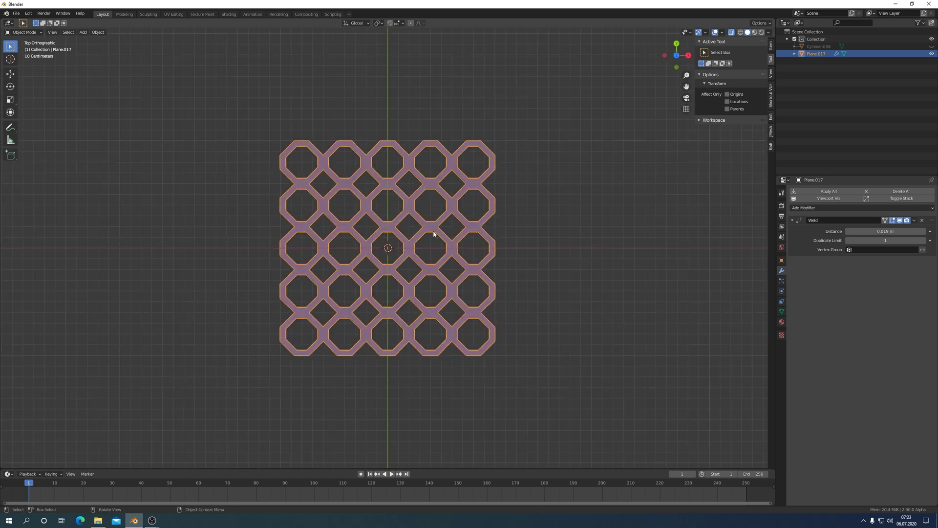
{"action": "mouse_move", "coordinate": [433, 234]}
{"action": "middle_mouse_down"}
{"action": "mouse_move", "coordinate": [412, 298]}
{"action": "mouse_move", "coordinate": [595, 323]}
{"action": "middle_mouse_up"}
{"action": "scroll", "coordinate": [414, 296], "scroll_direction": "up", "scroll_amount": 3}
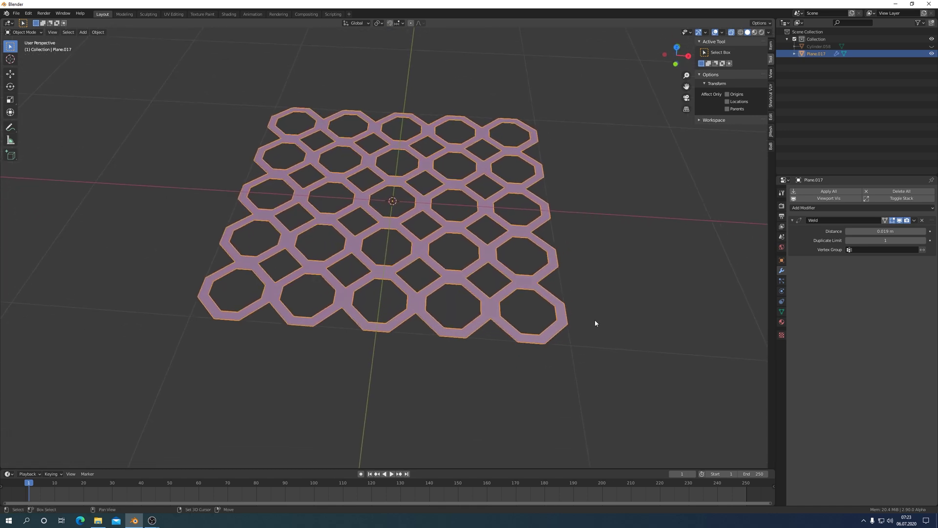
- Apply the Weld modifier and add a Subdivision Surface modifier
{"action": "left_click", "coordinate": [831, 192]}
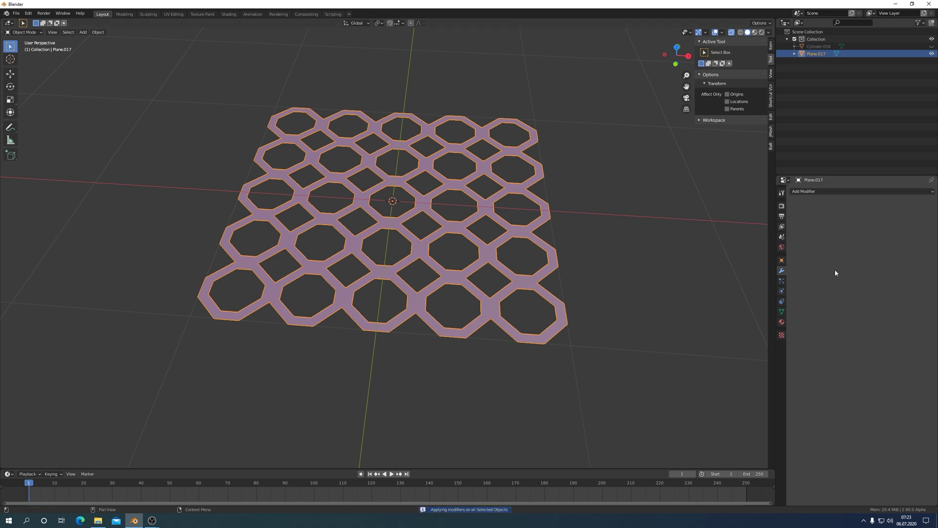
{"action": "left_click", "coordinate": [831, 192]}
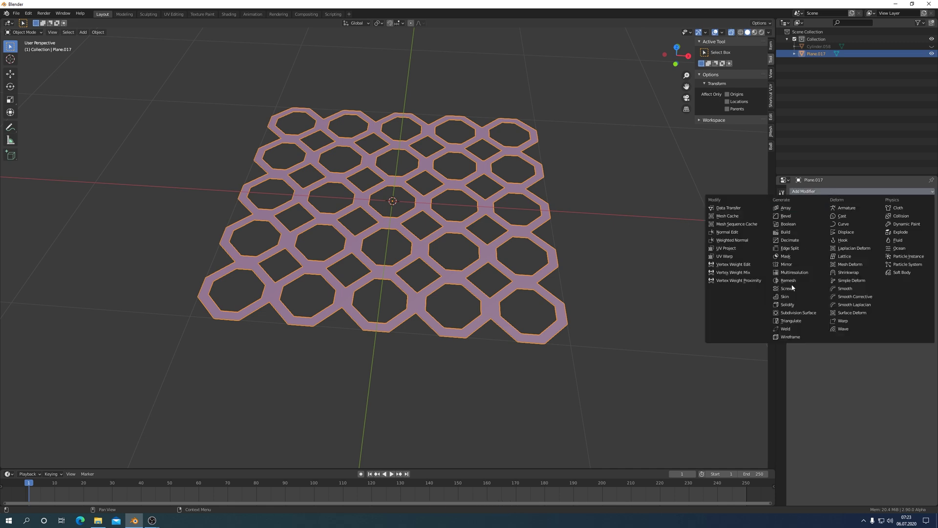
{"action": "left_click", "coordinate": [793, 313]}
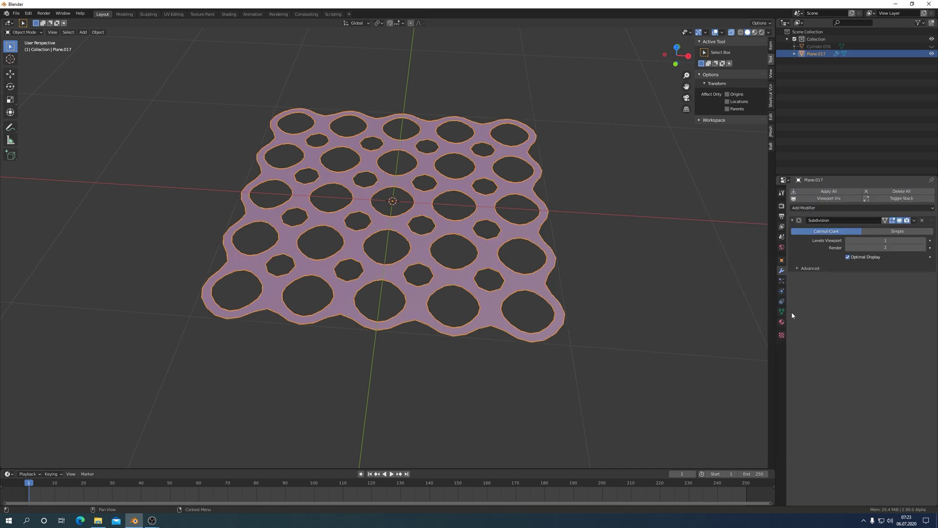
- Switch the existing subdivision to Simple at viewport level 1, keeping octagonal holes
{"action": "left_click", "coordinate": [924, 240]}
{"action": "left_click_drag", "start_coordinate": [875, 242], "coordinate": [860, 242]}
{"action": "left_click", "coordinate": [900, 233]}
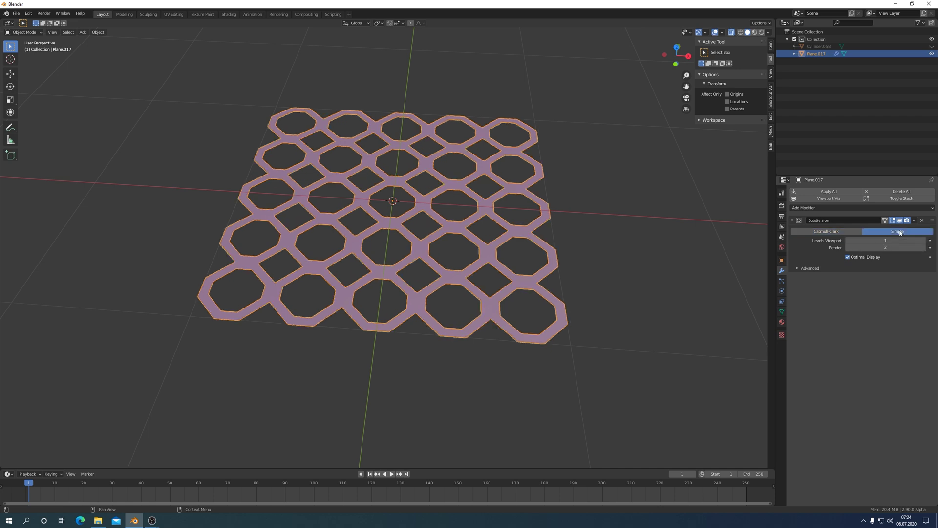
- Add a Catmull-Clark Subdivision Surface at viewport level 2 and check it in Top view
{"action": "left_click", "coordinate": [862, 208]}
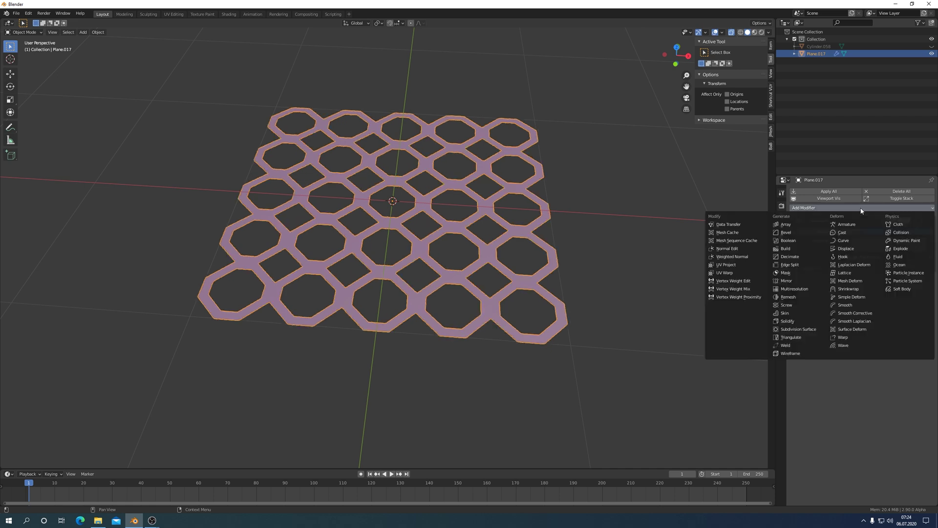
{"action": "left_click", "coordinate": [799, 330]}
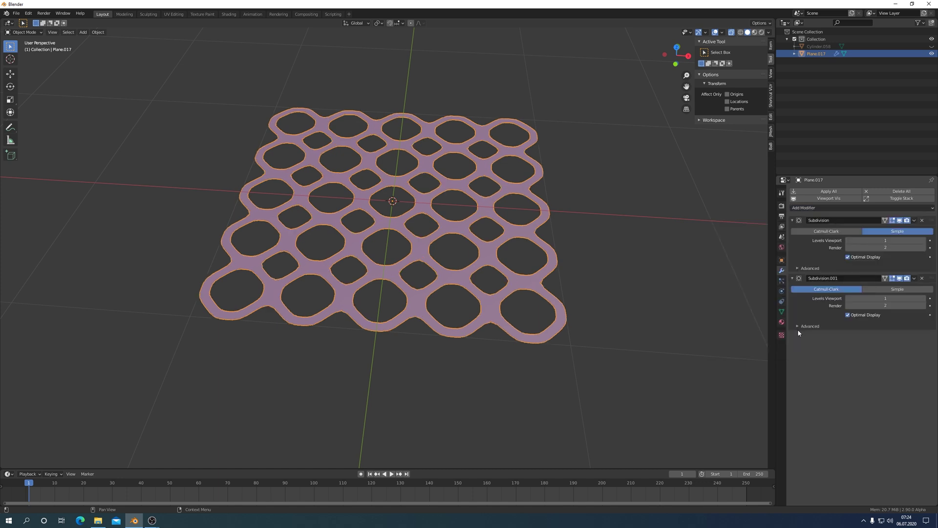
{"action": "left_click", "coordinate": [924, 298]}
{"action": "mouse_move", "coordinate": [705, 298]}
{"action": "middle_mouse_down"}
{"action": "mouse_move", "coordinate": [656, 261]}
{"action": "mouse_move", "coordinate": [663, 272]}
{"action": "middle_mouse_up"}
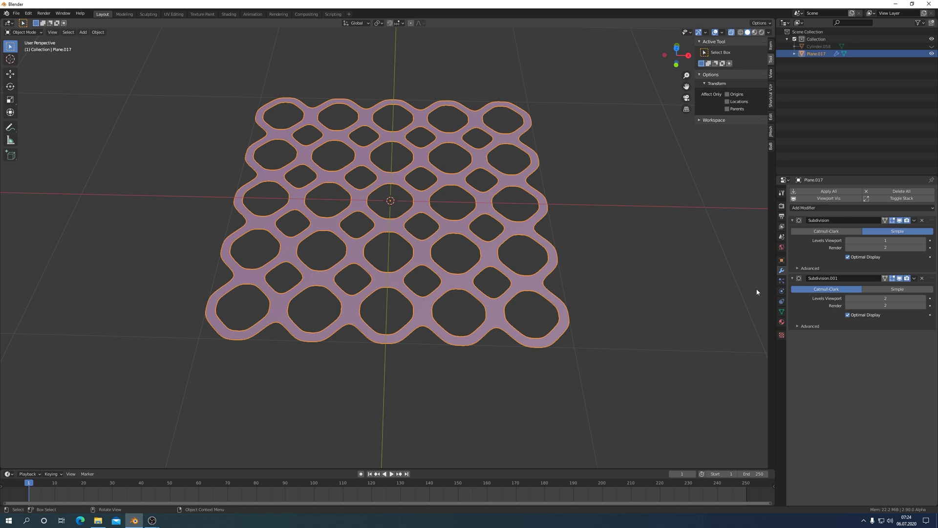
{"action": "key", "text": "KP_7"}
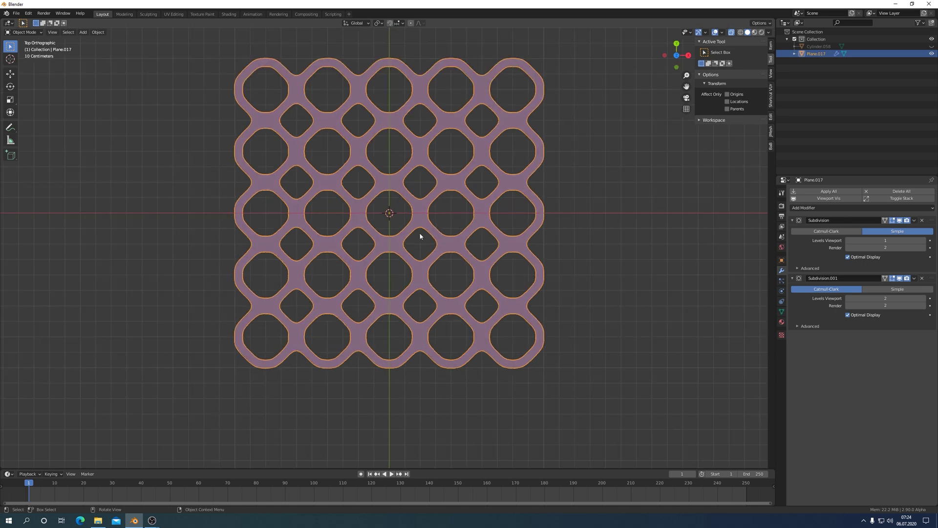
{"action": "mouse_move", "coordinate": [421, 236]}
{"action": "middle_mouse_down"}
{"action": "mouse_move", "coordinate": [413, 199]}
{"action": "mouse_move", "coordinate": [422, 204]}
{"action": "middle_mouse_up"}
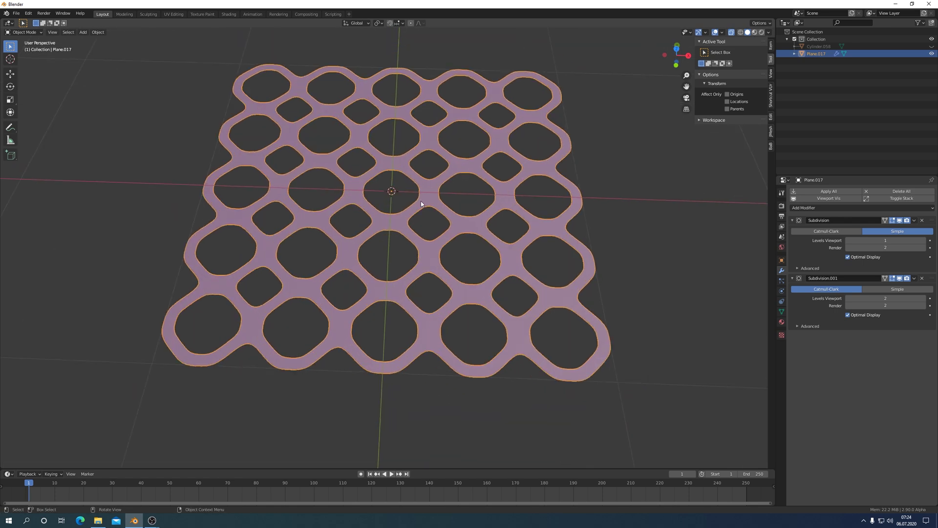
- In Edit Mode, select the edge loop around the centre hole and view from the front
{"action": "key", "text": "ctrl+Tab"}
{"action": "left_click", "coordinate": [435, 210]}
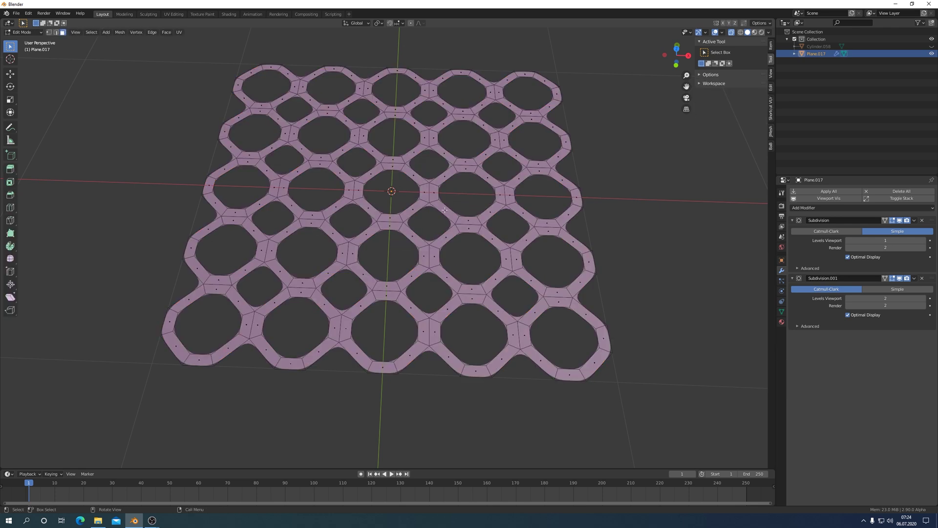
{"action": "scroll", "coordinate": [437, 212], "scroll_direction": "up", "scroll_amount": 1}
{"action": "key", "text": "alt"}
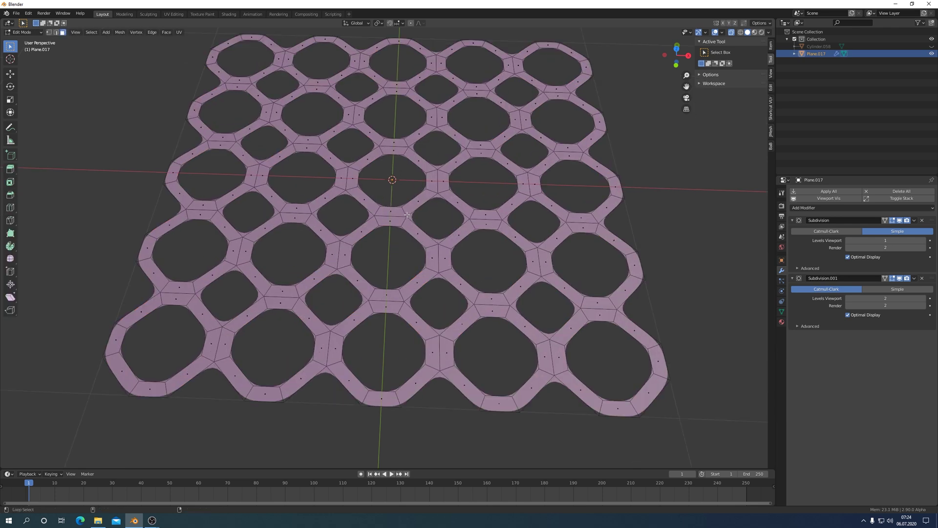
{"action": "left_click", "coordinate": [405, 209], "text": "alt"}
{"action": "scroll", "coordinate": [416, 220], "scroll_direction": "down", "scroll_amount": 3}
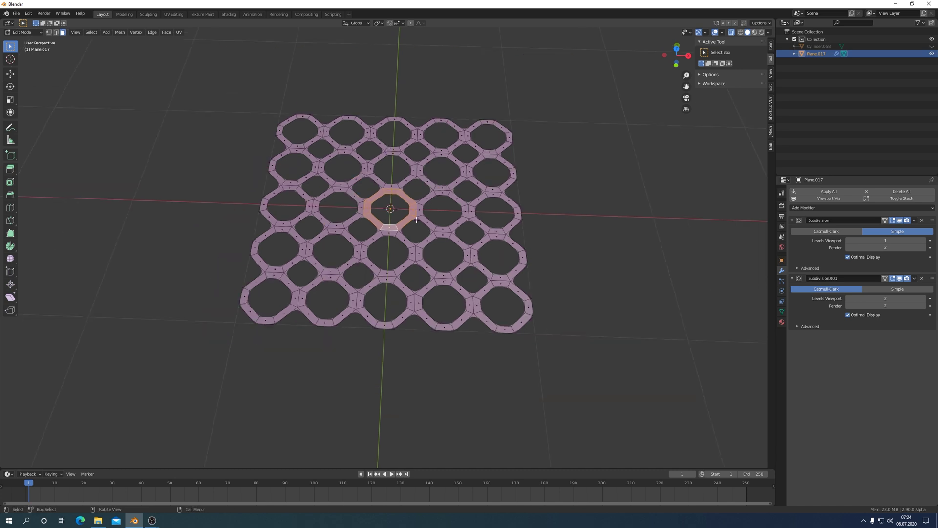
{"action": "key", "text": "KP_1"}
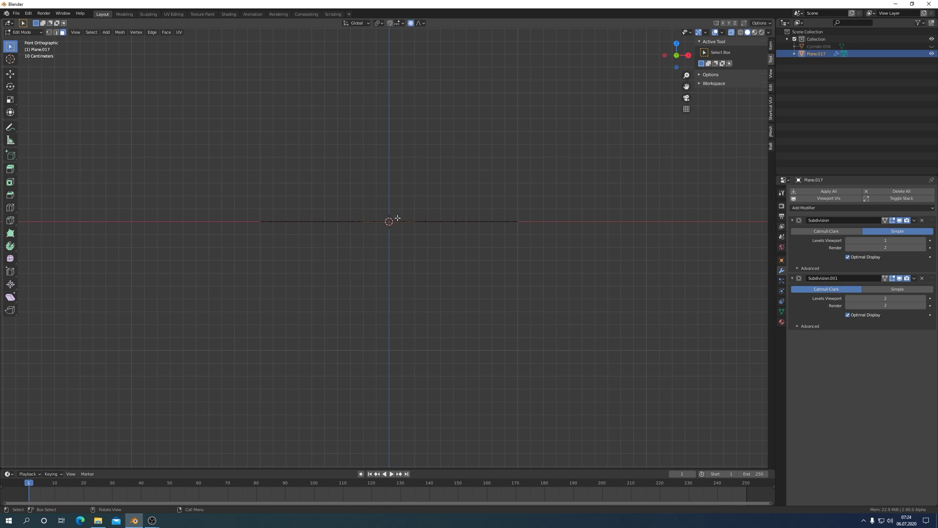
- Raise the centre loop along Z with proportional editing into a gentle dome
{"action": "key", "text": "g"}
{"action": "key", "text": "z"}
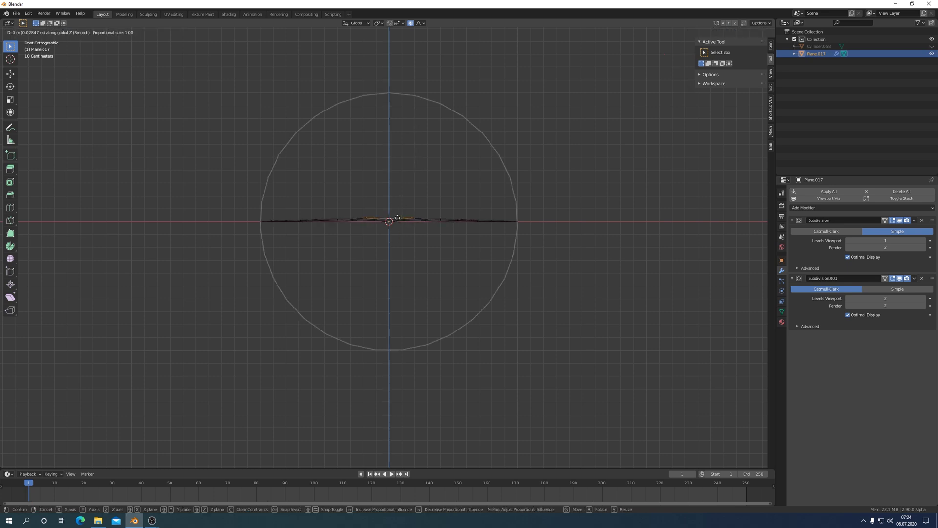
{"action": "scroll", "coordinate": [399, 220], "scroll_direction": "down", "scroll_amount": 4}
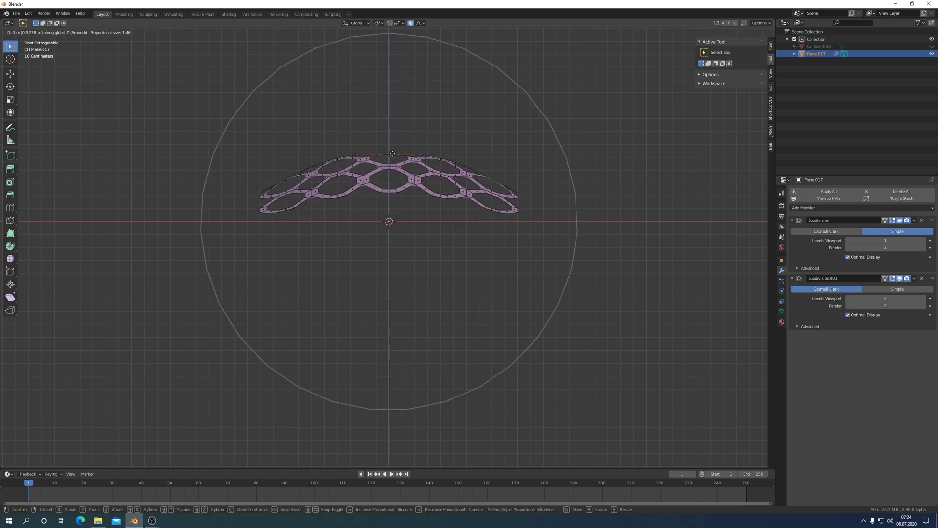
{"action": "scroll", "coordinate": [393, 153], "scroll_direction": "up", "scroll_amount": 1}
{"action": "scroll", "coordinate": [393, 154], "scroll_direction": "down", "scroll_amount": 2}
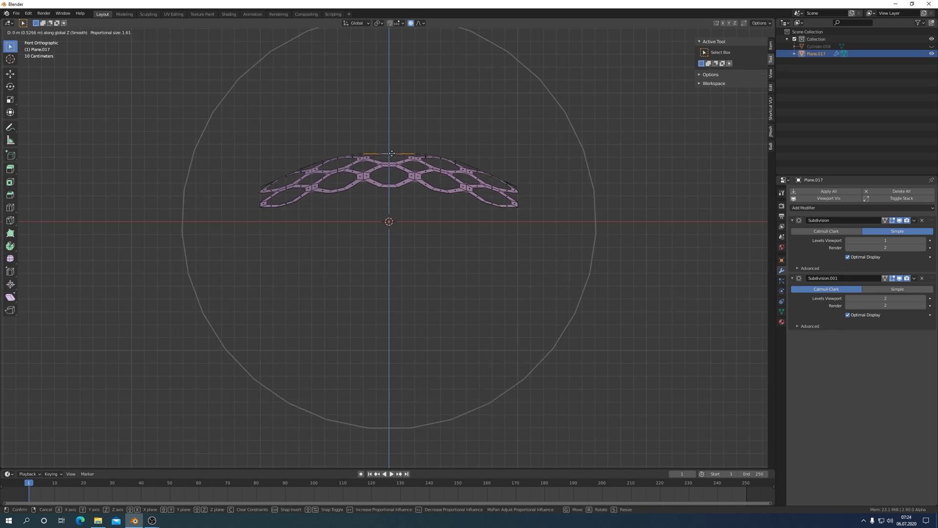
{"action": "scroll", "coordinate": [392, 155], "scroll_direction": "down", "scroll_amount": 2}
{"action": "scroll", "coordinate": [392, 156], "scroll_direction": "down", "scroll_amount": 1}
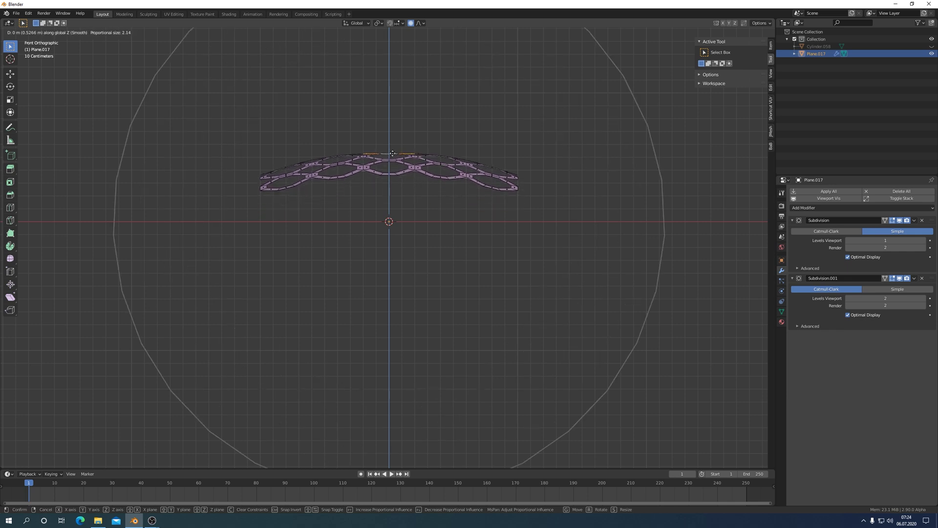
{"action": "left_click", "coordinate": [421, 149]}
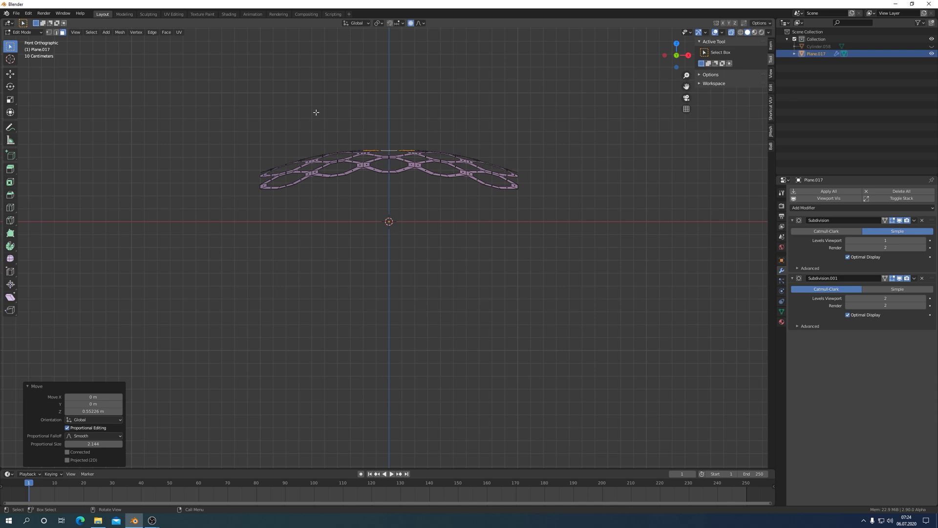
- Lower the whole dome along Z onto the ground, disable proportional editing, return to Object Mode
{"action": "key", "text": "a"}
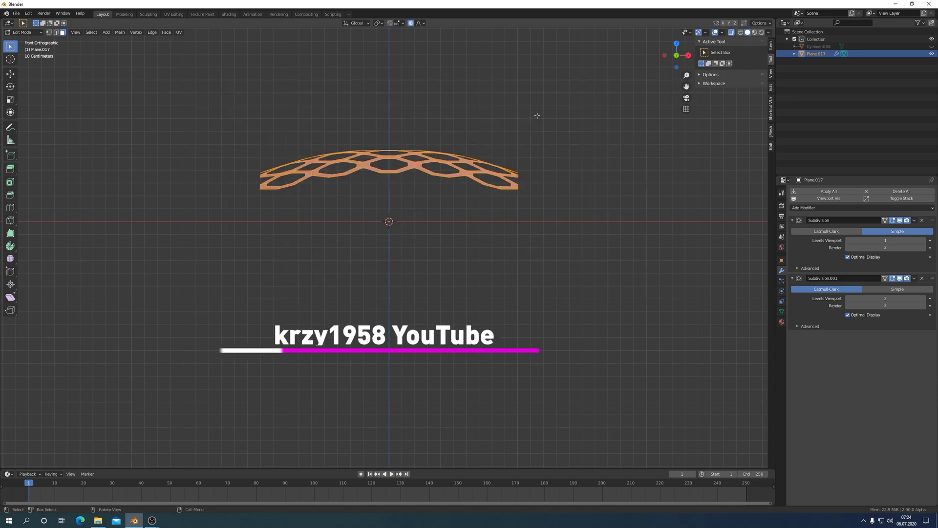
{"action": "key", "text": "g"}
{"action": "key", "text": "z"}
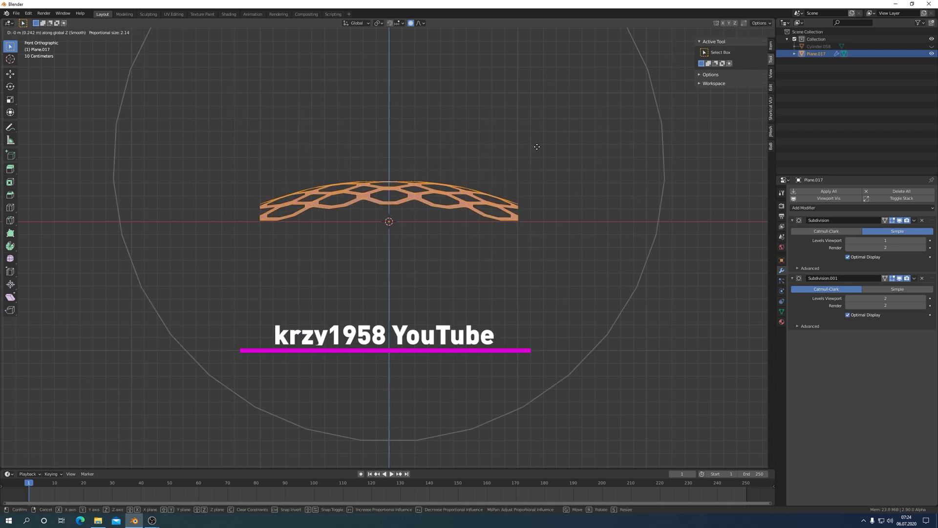
{"action": "left_click", "coordinate": [537, 146]}
{"action": "left_click", "coordinate": [411, 23]}
{"action": "middle_click_drag", "start_coordinate": [439, 98], "coordinate": [541, 202]}
{"action": "key", "text": "KP_7"}
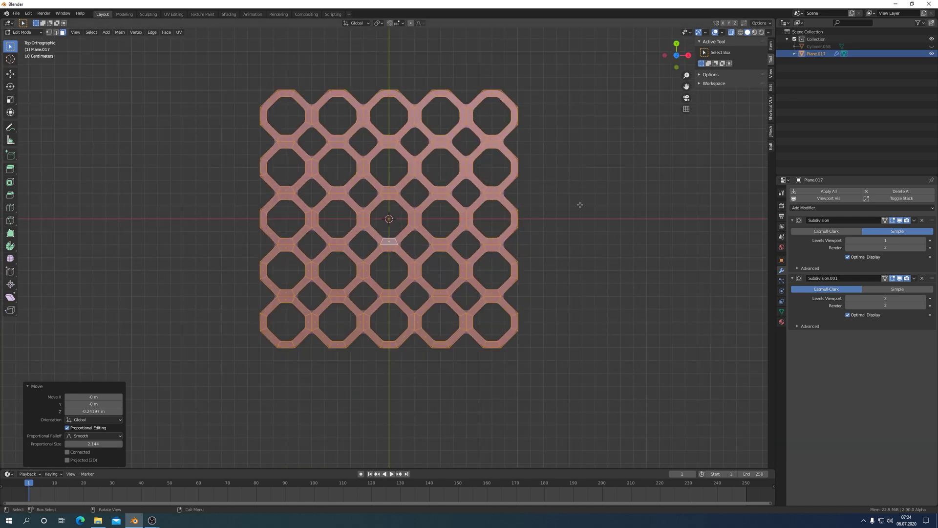
{"action": "key", "text": "KP_1"}
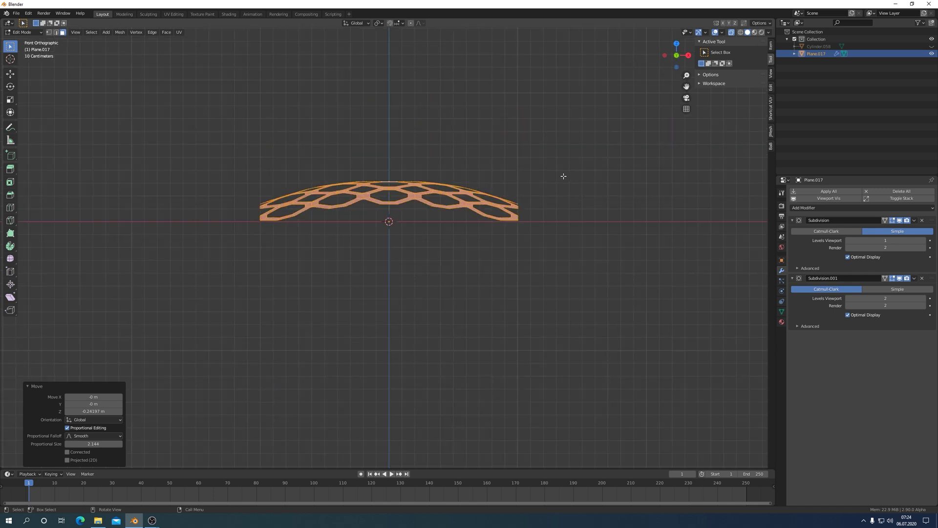
{"action": "key", "text": "ctrl+Tab"}
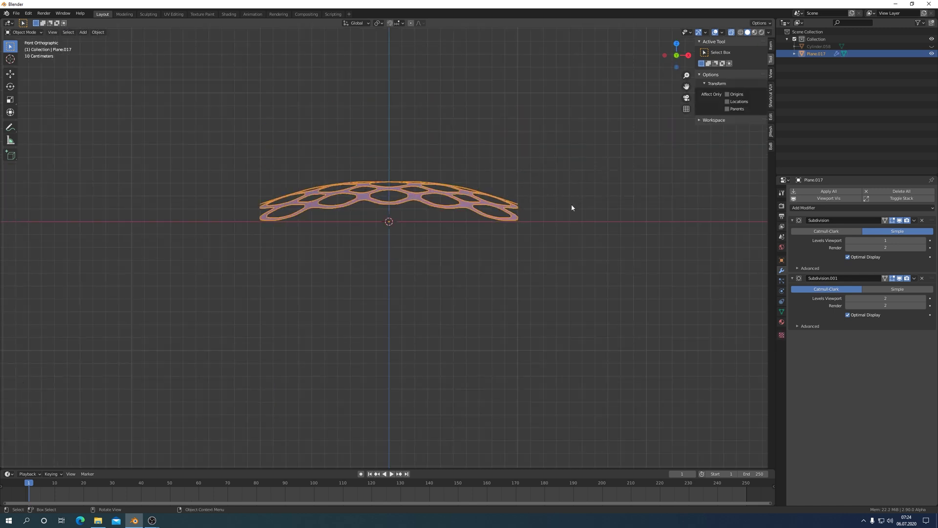
- Orbit around the dome and return to Top view
{"action": "middle_click_drag", "start_coordinate": [571, 204], "coordinate": [570, 248]}
{"action": "key", "text": "KP_7"}
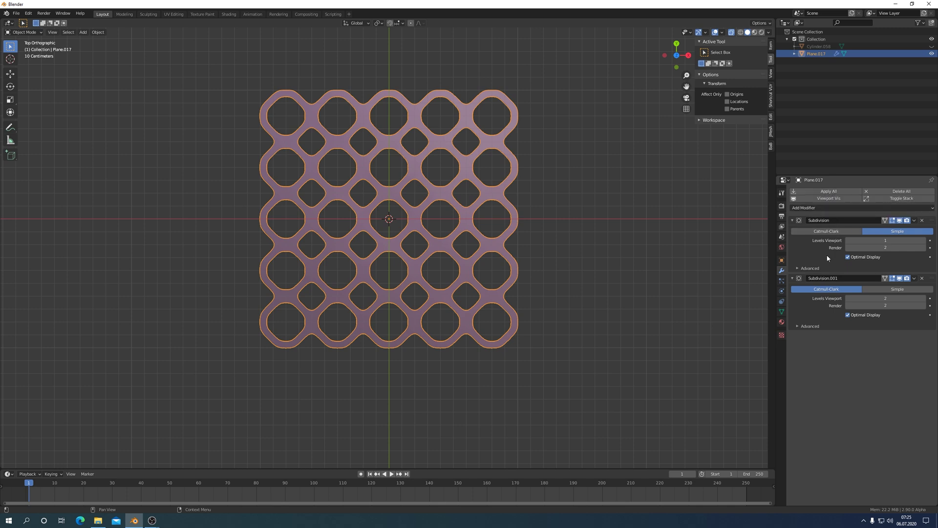
- Apply both Subdivision modifiers to the domed lattice mesh
{"action": "left_click", "coordinate": [829, 194]}
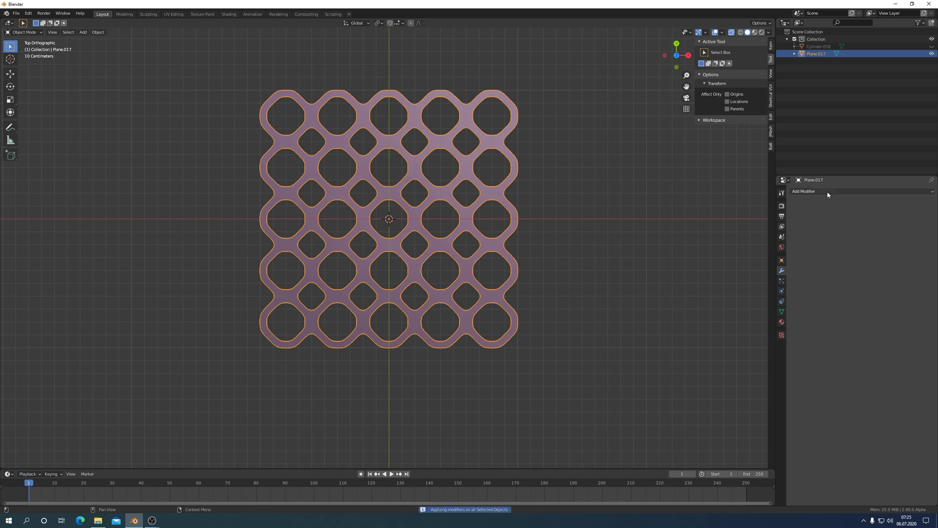
{"action": "mouse_move", "coordinate": [585, 315]}
{"action": "middle_mouse_down"}
{"action": "mouse_move", "coordinate": [557, 262]}
{"action": "mouse_move", "coordinate": [564, 222]}
{"action": "mouse_move", "coordinate": [649, 333]}
{"action": "middle_mouse_up"}
{"action": "key", "text": "KP_7"}
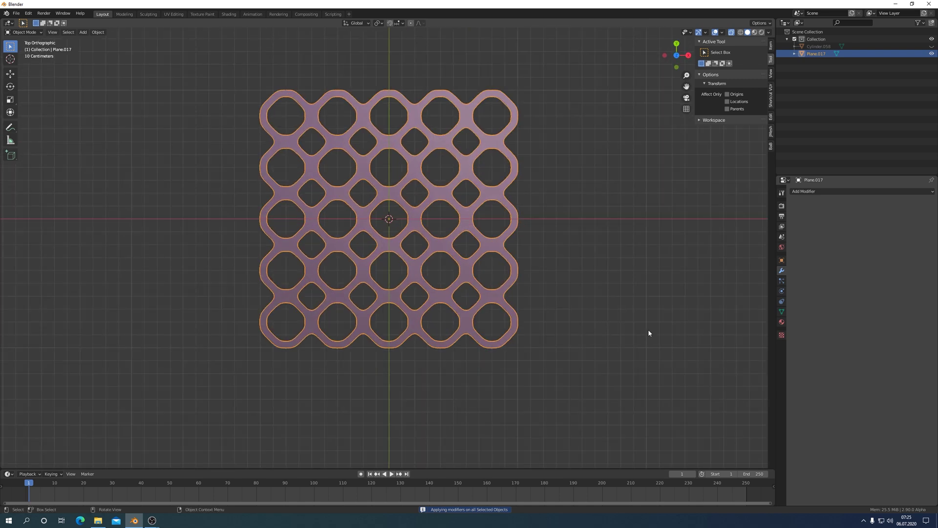
- Add a Solidify modifier with 0.18 m thickness, turn off X-ray, and apply it
{"action": "left_click", "coordinate": [813, 192]}
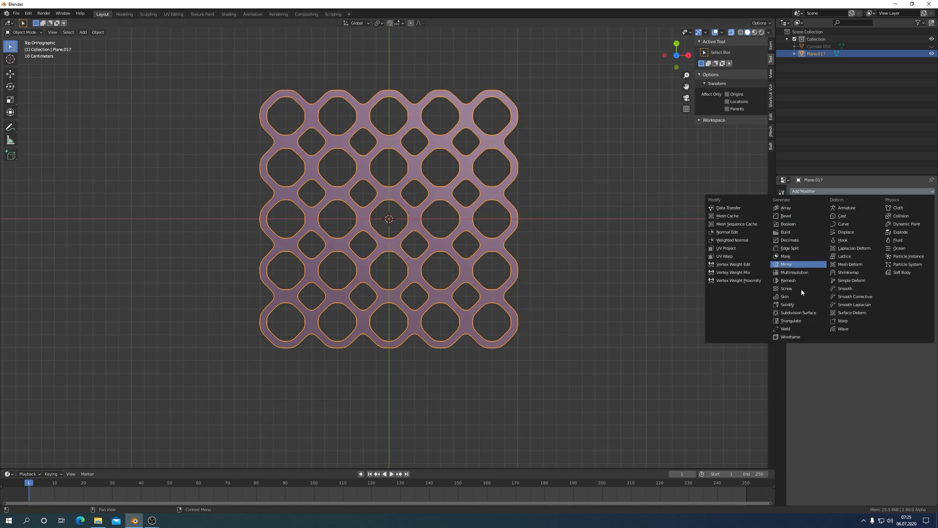
{"action": "left_click", "coordinate": [793, 305]}
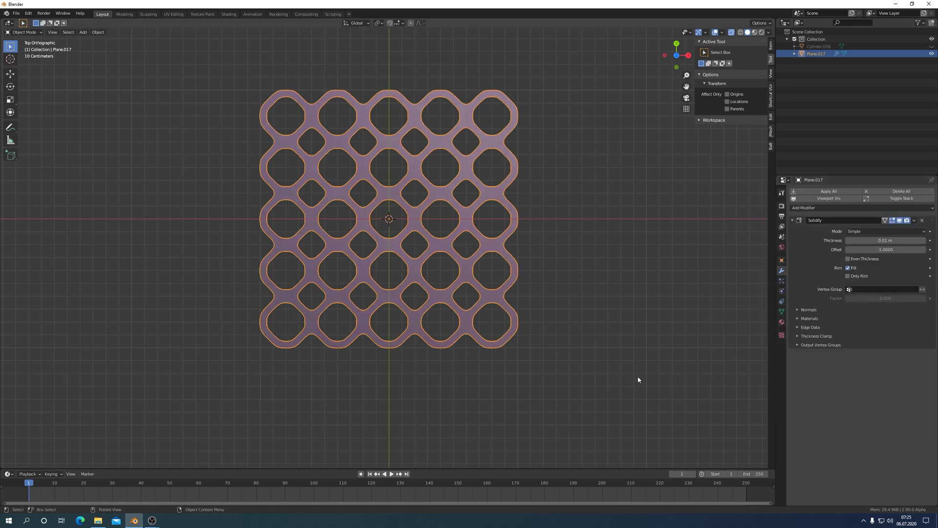
{"action": "mouse_move", "coordinate": [639, 379]}
{"action": "middle_mouse_down"}
{"action": "mouse_move", "coordinate": [606, 306]}
{"action": "mouse_move", "coordinate": [500, 254]}
{"action": "mouse_move", "coordinate": [421, 165]}
{"action": "middle_mouse_up"}
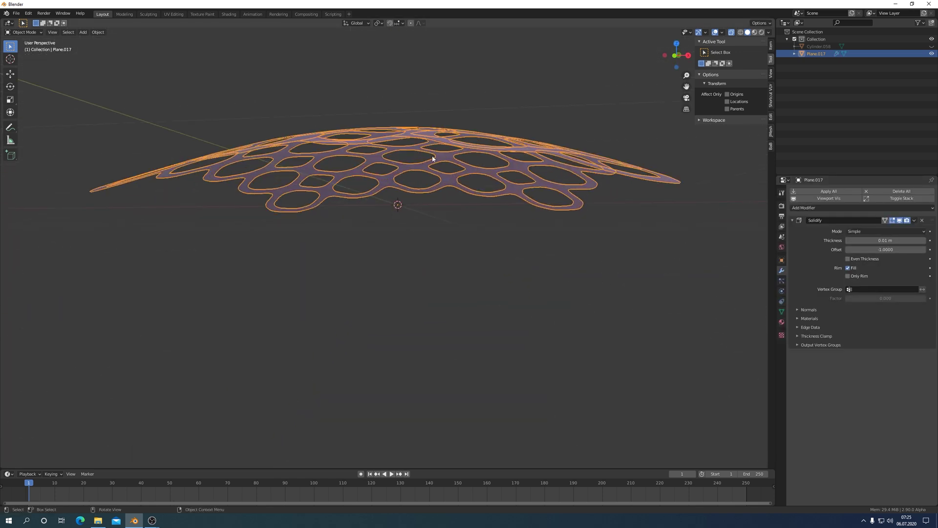
{"action": "left_click", "coordinate": [732, 32]}
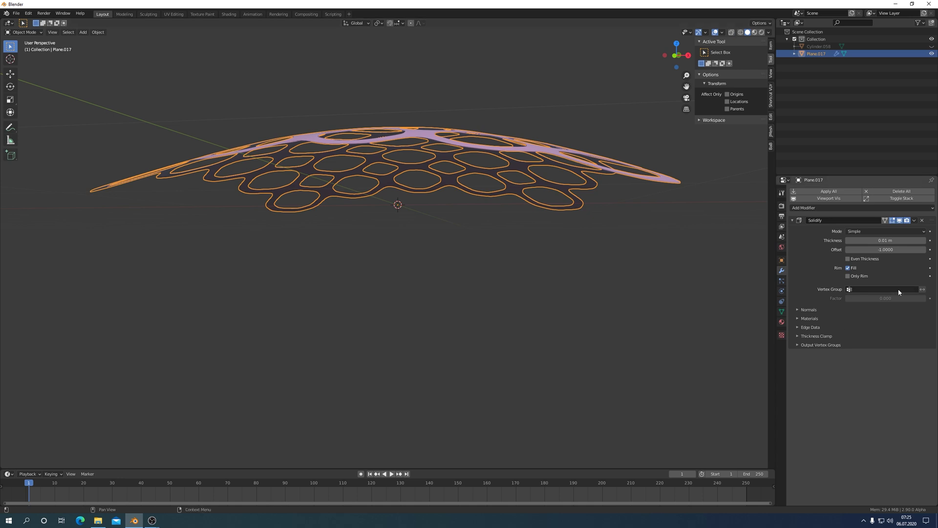
{"action": "left_click_drag", "start_coordinate": [886, 240], "coordinate": [919, 240]}
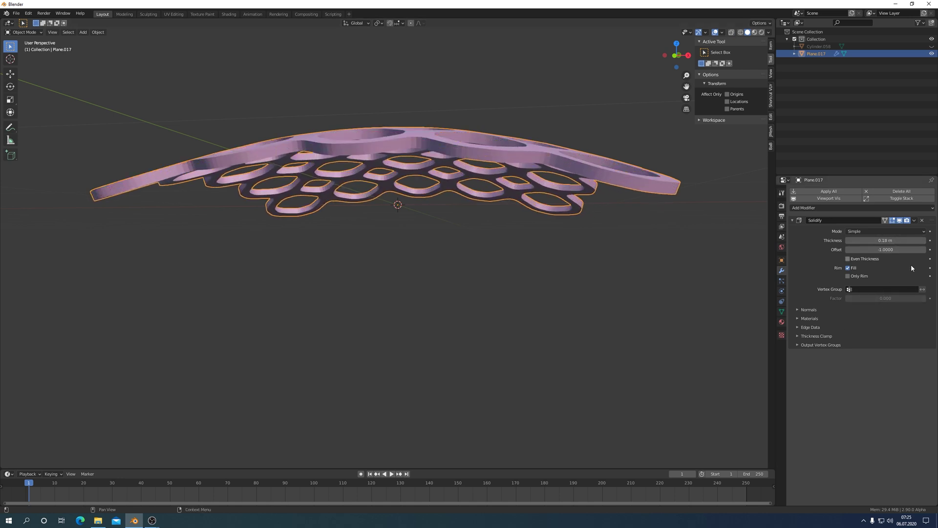
{"action": "left_click", "coordinate": [828, 192]}
{"action": "mouse_move", "coordinate": [552, 313]}
{"action": "middle_mouse_down"}
{"action": "mouse_move", "coordinate": [561, 331]}
{"action": "mouse_move", "coordinate": [558, 320]}
{"action": "mouse_move", "coordinate": [698, 361]}
{"action": "middle_mouse_up"}
- Add a one-segment 0.1 m Bevel, apply all modifiers, and view from the top
{"action": "key", "text": "KP_7"}
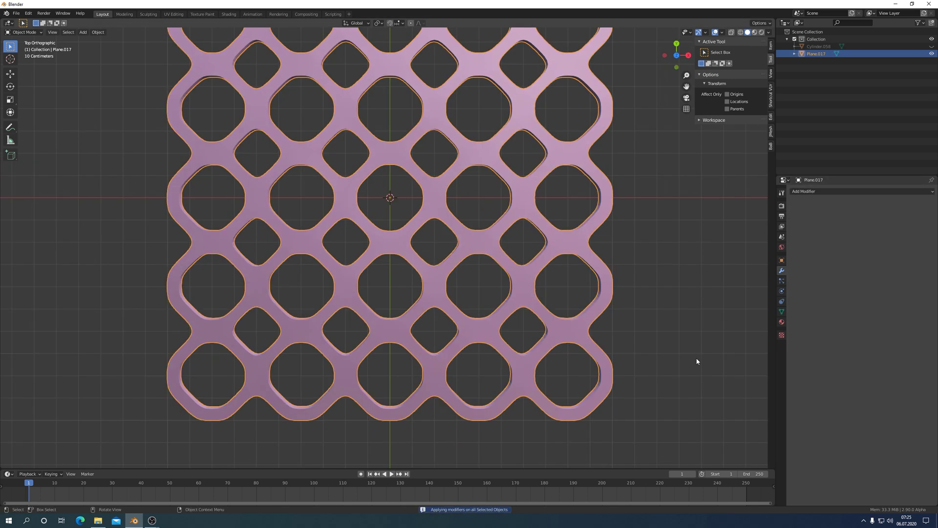
{"action": "middle_click_drag", "start_coordinate": [544, 279], "coordinate": [524, 200]}
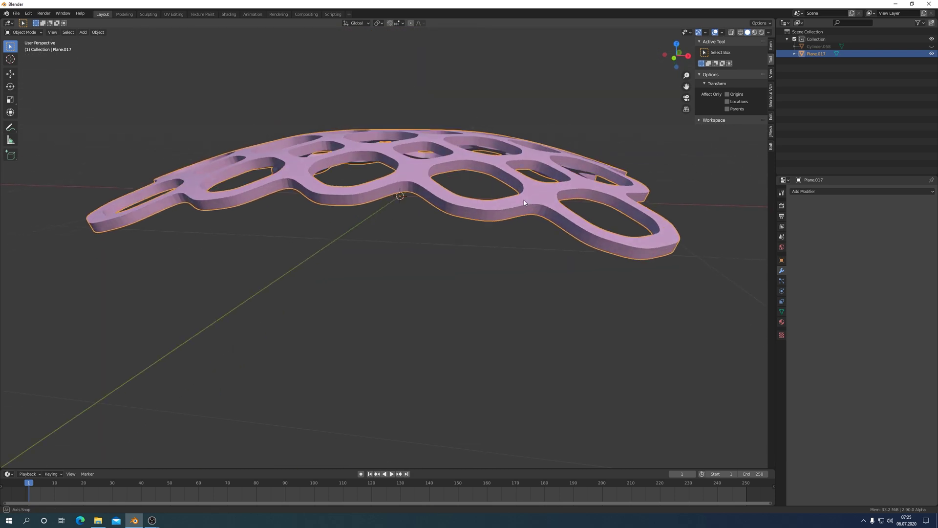
{"action": "left_click", "coordinate": [846, 189]}
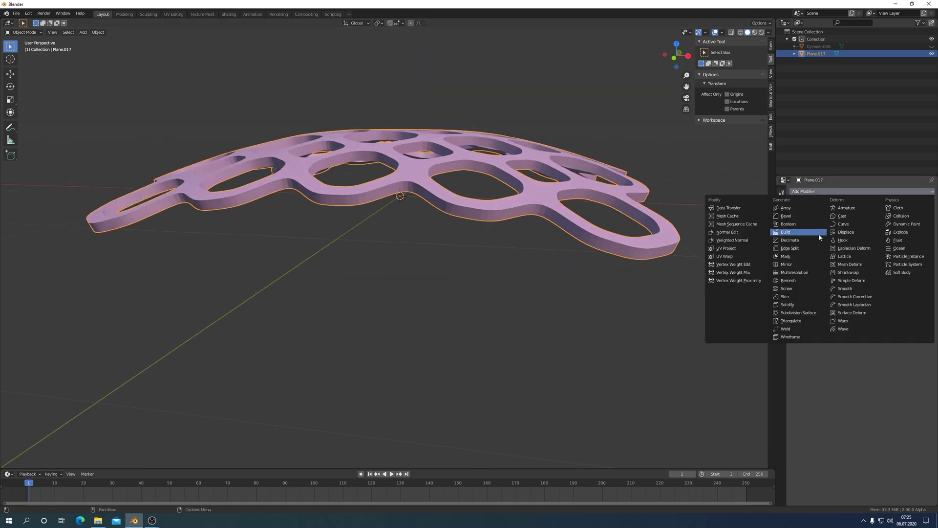
{"action": "left_click", "coordinate": [791, 216]}
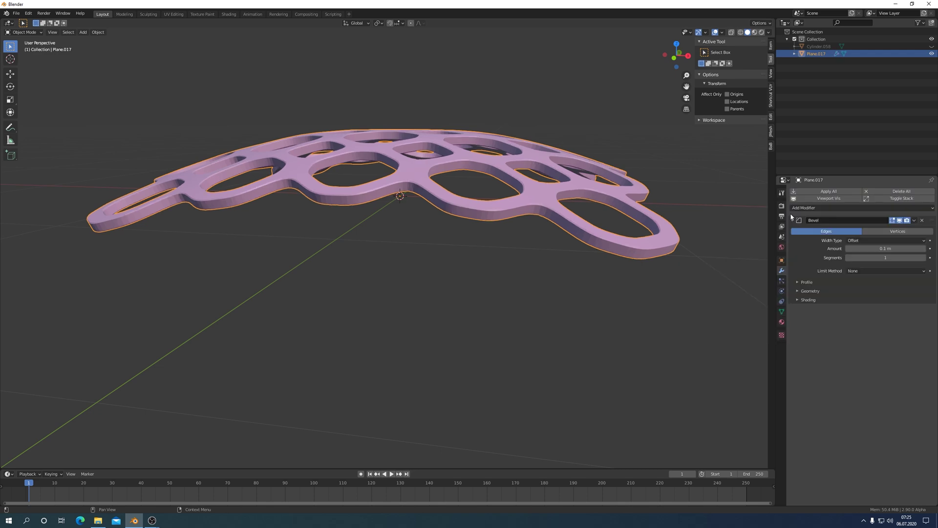
{"action": "mouse_move", "coordinate": [497, 186]}
{"action": "middle_mouse_down"}
{"action": "mouse_move", "coordinate": [503, 218]}
{"action": "mouse_move", "coordinate": [500, 153]}
{"action": "mouse_move", "coordinate": [503, 220]}
{"action": "middle_mouse_up"}
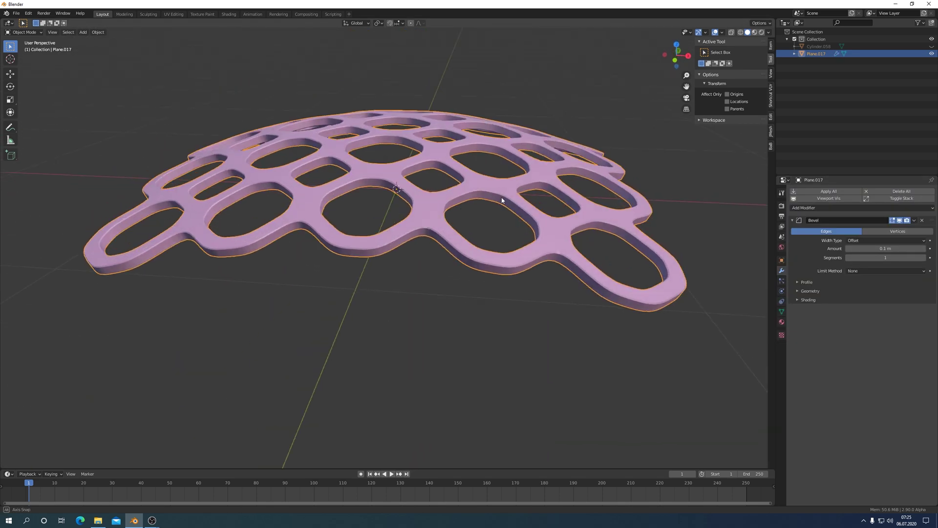
{"action": "left_click", "coordinate": [828, 193]}
{"action": "mouse_move", "coordinate": [532, 293]}
{"action": "middle_mouse_down"}
{"action": "mouse_move", "coordinate": [554, 336]}
{"action": "mouse_move", "coordinate": [595, 335]}
{"action": "middle_mouse_up"}
{"action": "key", "text": "KP_7"}
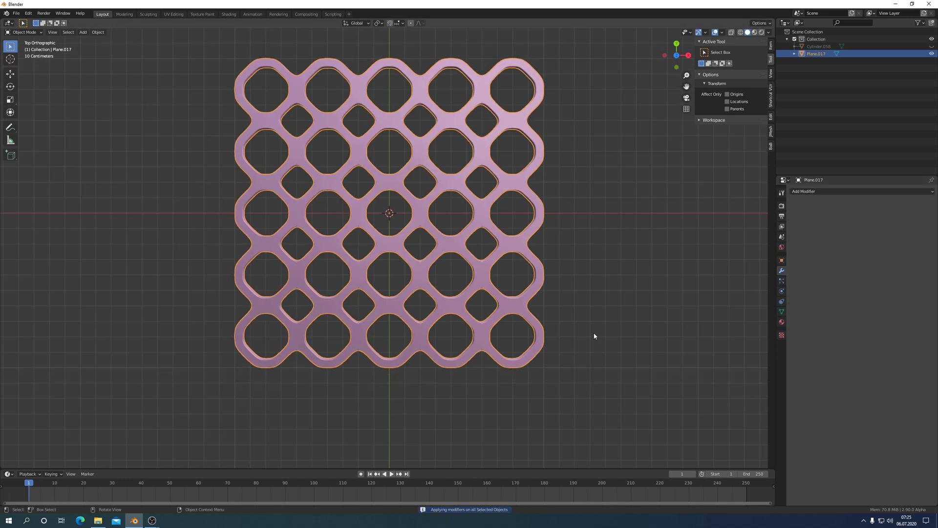
{"action": "scroll", "coordinate": [367, 220], "scroll_direction": "down", "scroll_amount": 4}
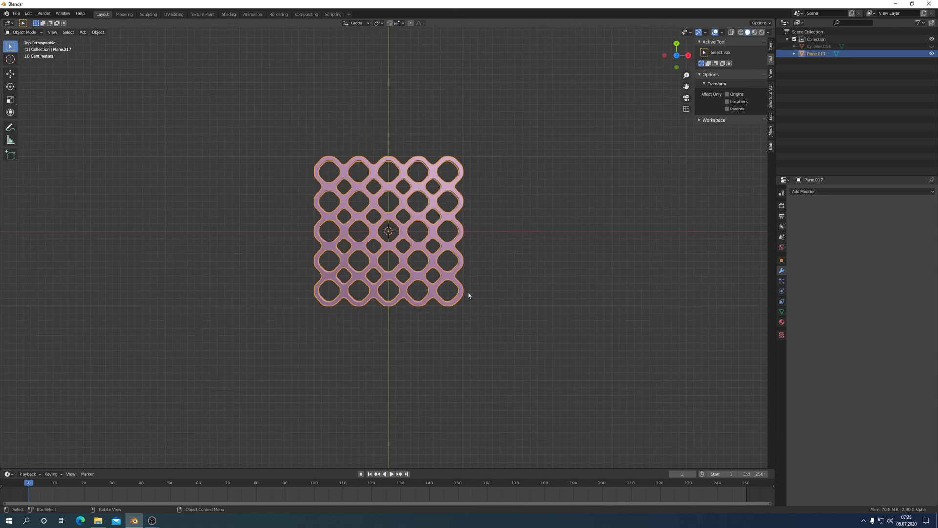
{"action": "scroll", "coordinate": [259, 158], "scroll_direction": "up", "scroll_amount": 2}
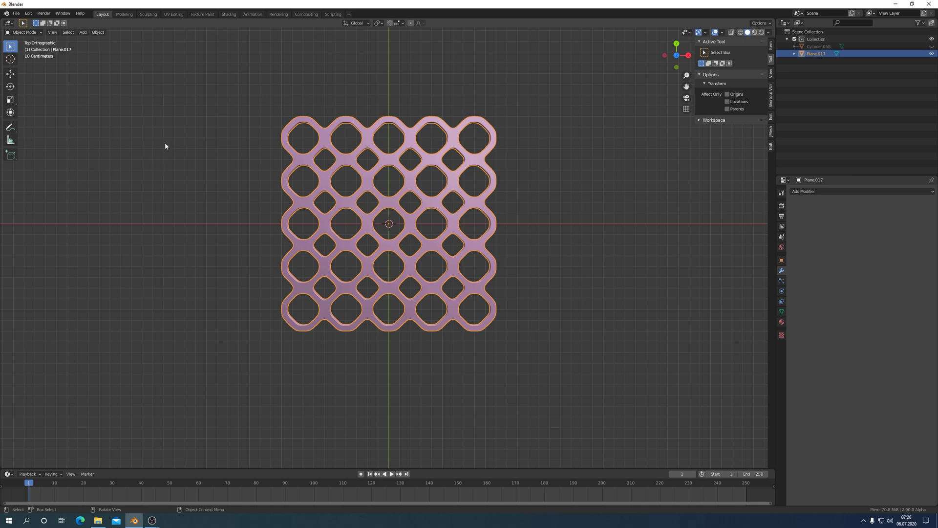
- Add a Lattice object and scale it up uniformly by about 2.065
{"action": "left_click", "coordinate": [83, 32]}
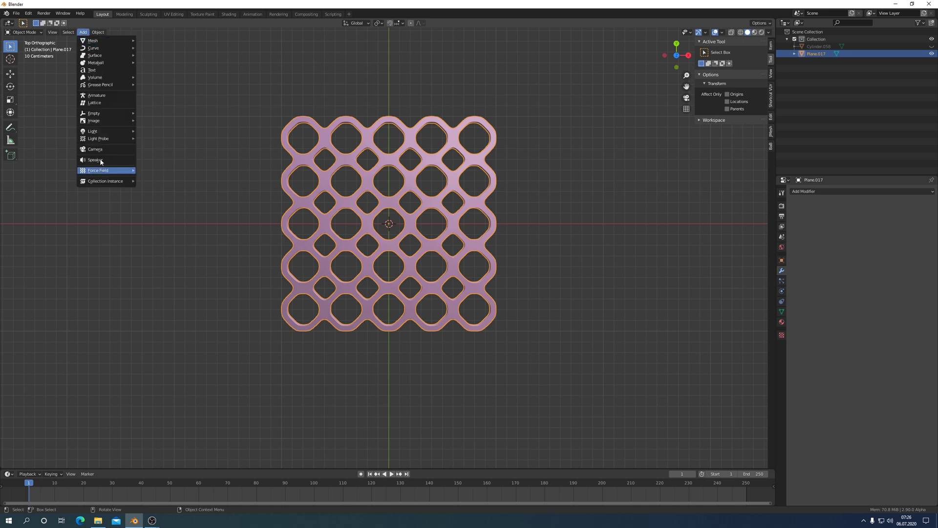
{"action": "mouse_move", "coordinate": [93, 113]}
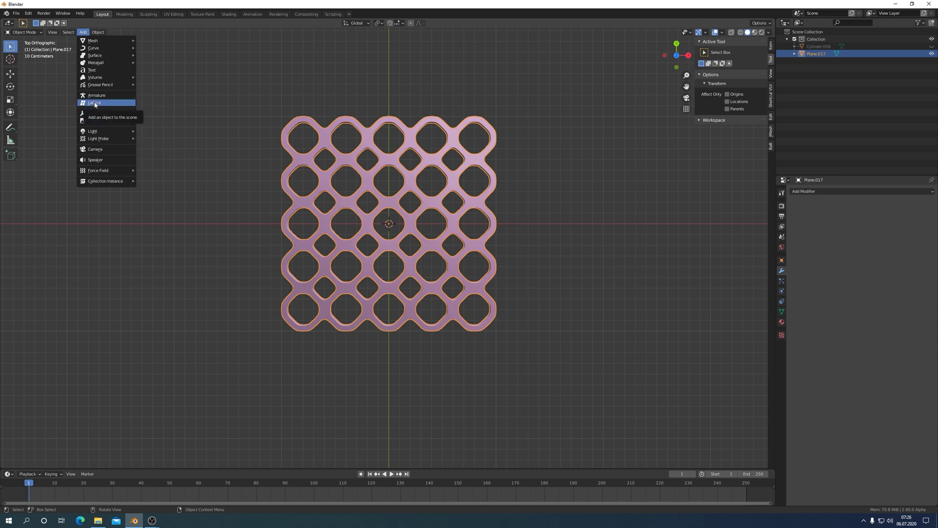
{"action": "left_click", "coordinate": [94, 103]}
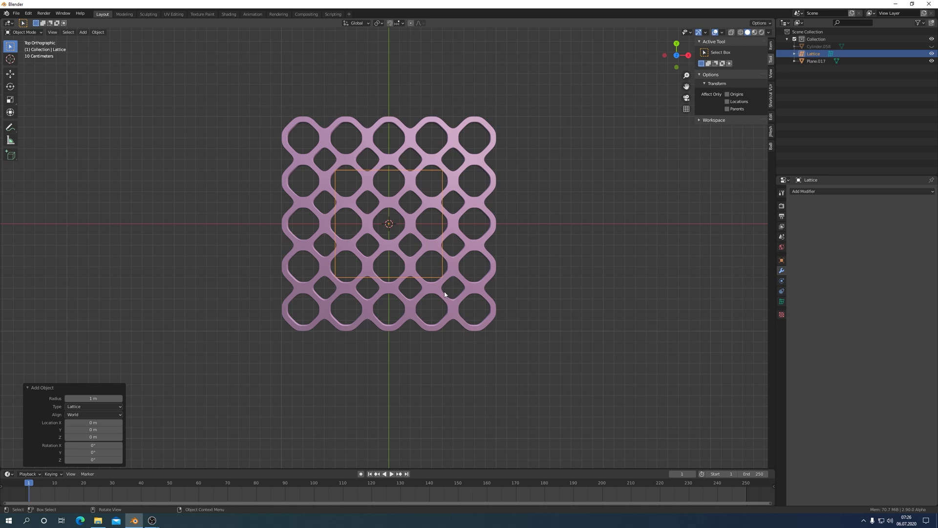
{"action": "key", "text": "s"}
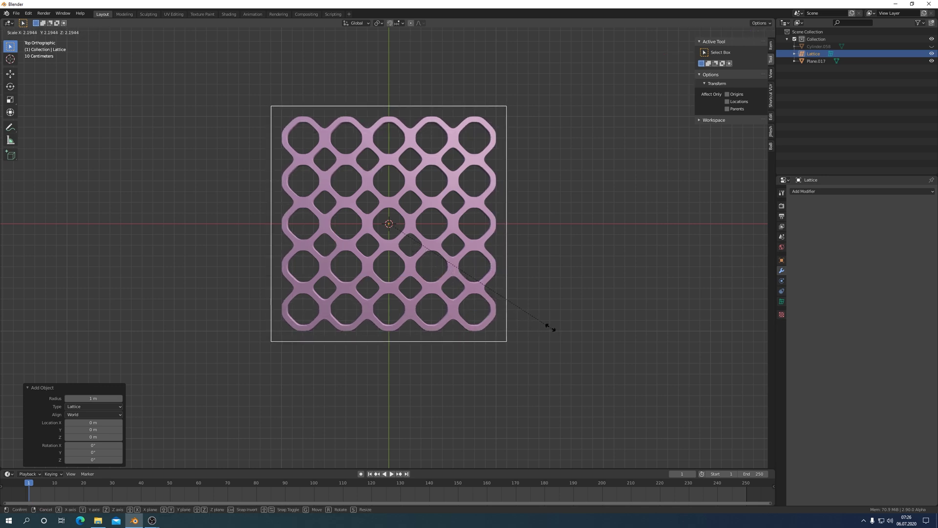
{"action": "left_click", "coordinate": [542, 324]}
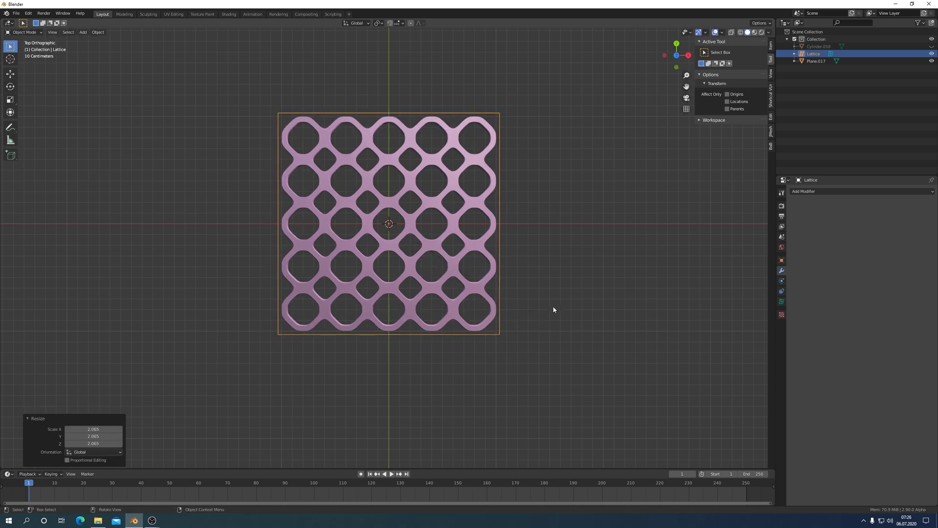
{"action": "key", "text": "KP_1"}
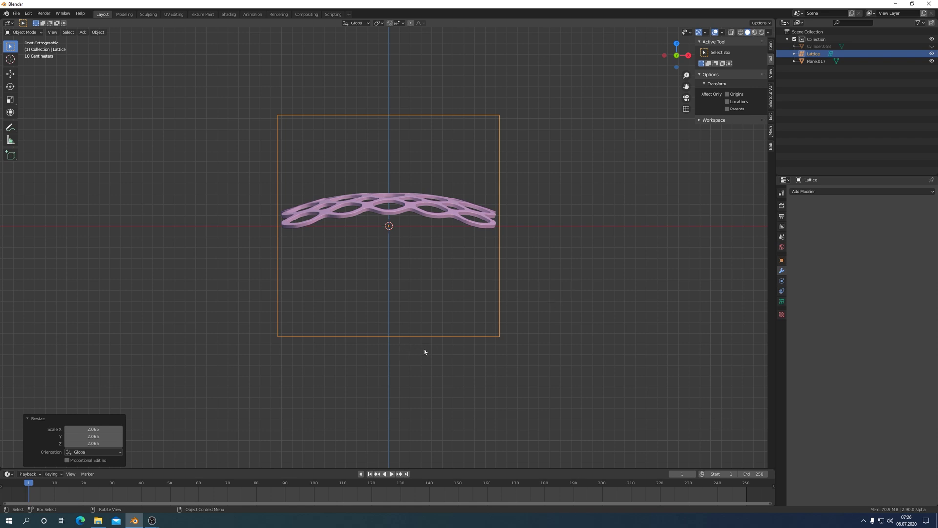
- Flatten the lattice to 0.335 along Z in front view
{"action": "key", "text": "s"}
{"action": "key", "text": "z"}
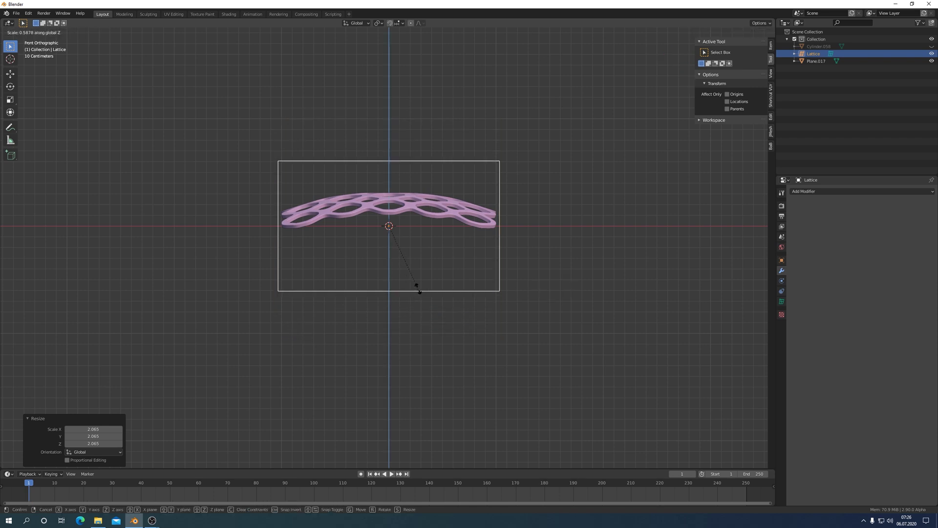
{"action": "left_click", "coordinate": [406, 263]}
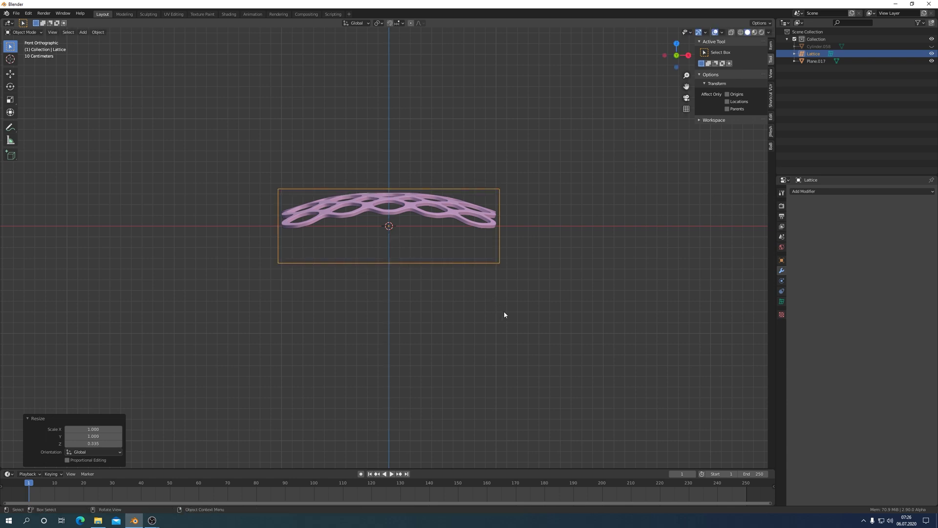
{"action": "key", "text": "KP_7"}
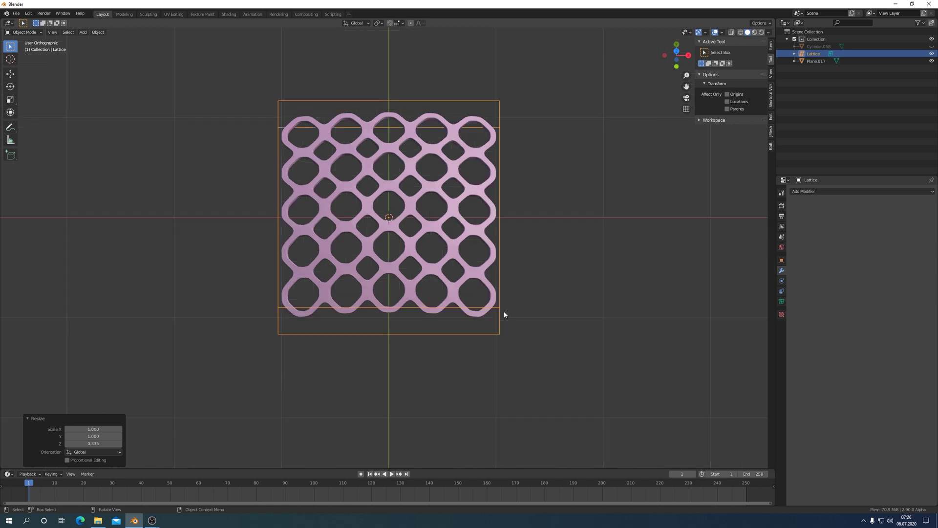
{"action": "key", "text": "KP_1"}
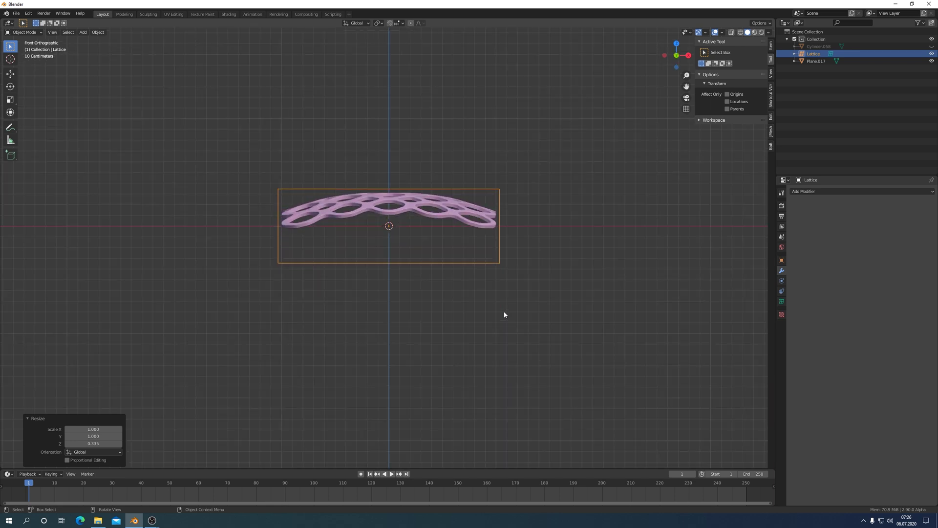
- Set the lattice resolution to U 3, V 3, W 2 in its data properties
{"action": "mouse_move", "coordinate": [504, 315]}
{"action": "middle_mouse_down"}
{"action": "mouse_move", "coordinate": [546, 244]}
{"action": "mouse_move", "coordinate": [533, 267]}
{"action": "middle_mouse_up"}
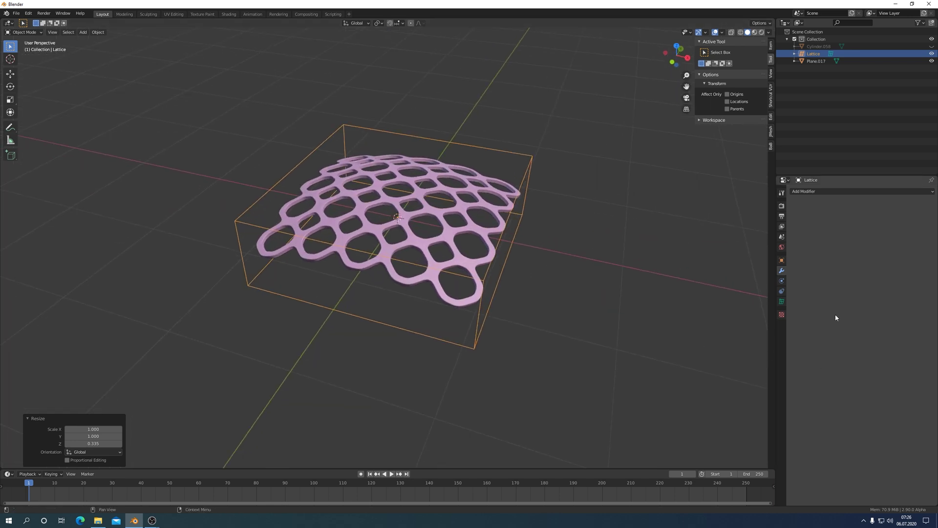
{"action": "left_click", "coordinate": [782, 302]}
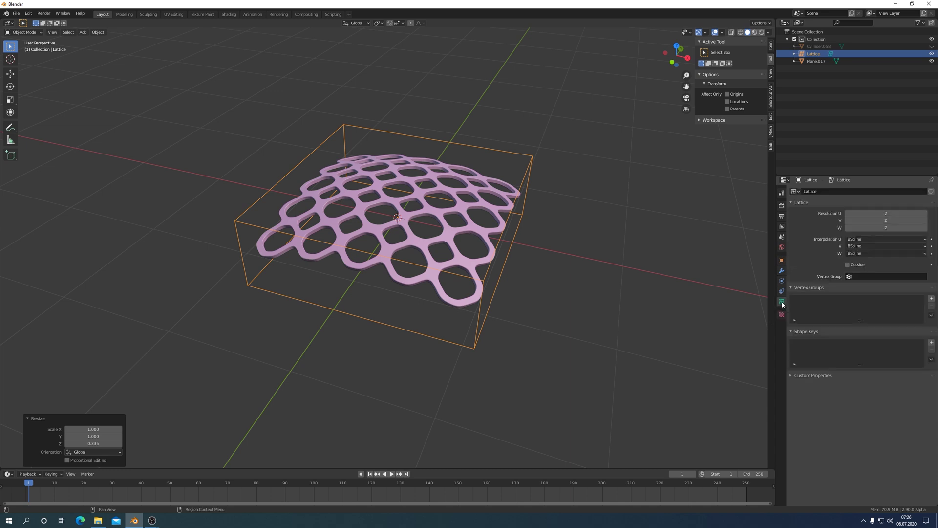
{"action": "left_click", "coordinate": [926, 214]}
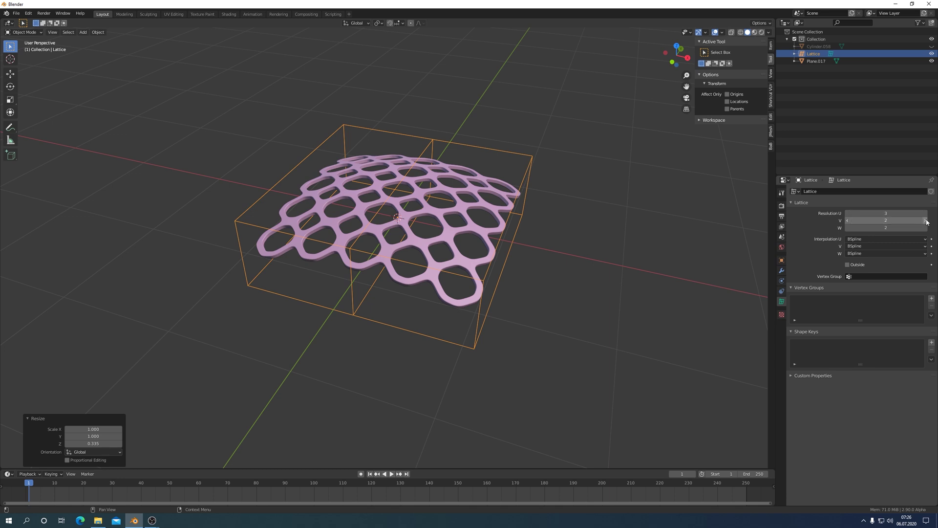
{"action": "left_click_drag", "start_coordinate": [887, 222], "coordinate": [896, 223]}
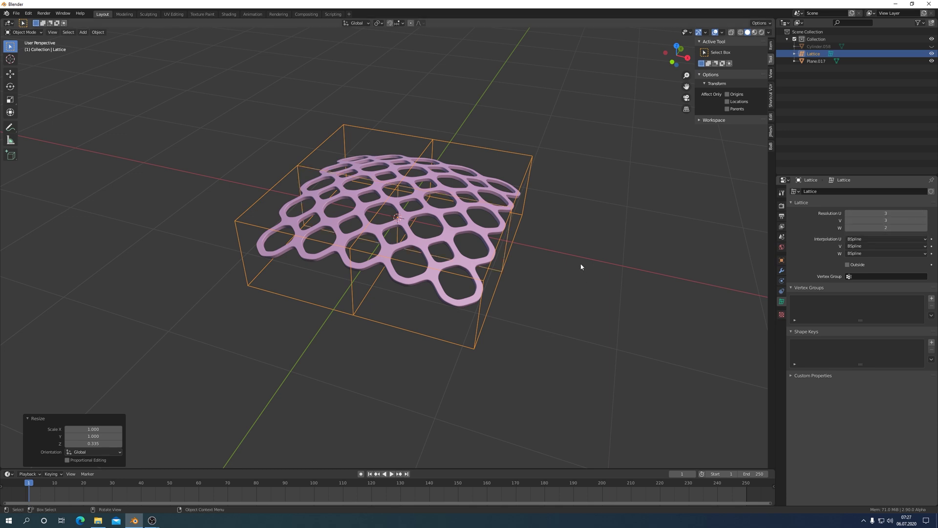
{"action": "left_click", "coordinate": [927, 228]}
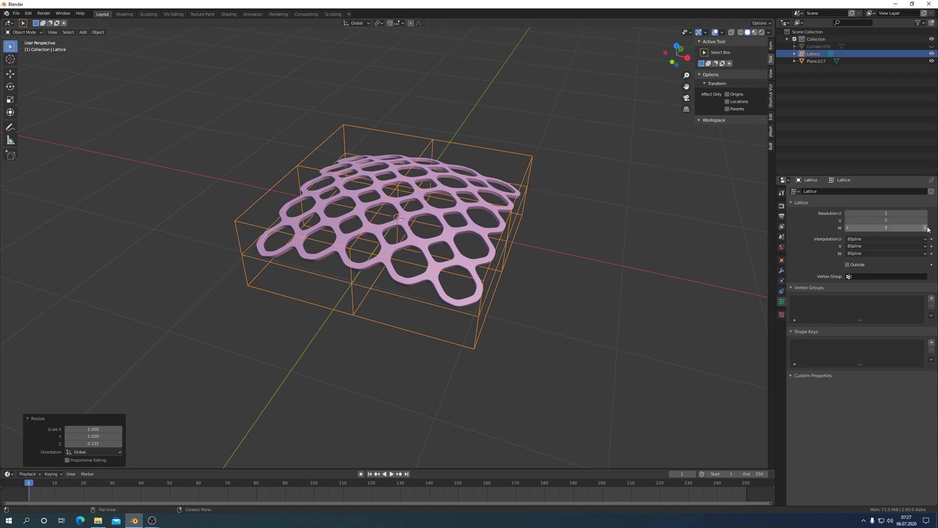
{"action": "left_click", "coordinate": [928, 228]}
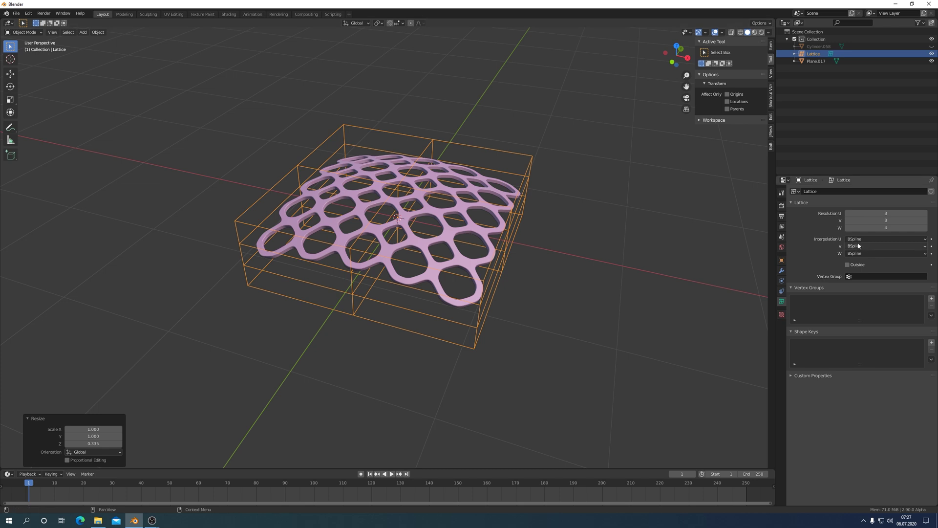
{"action": "left_click", "coordinate": [849, 229]}
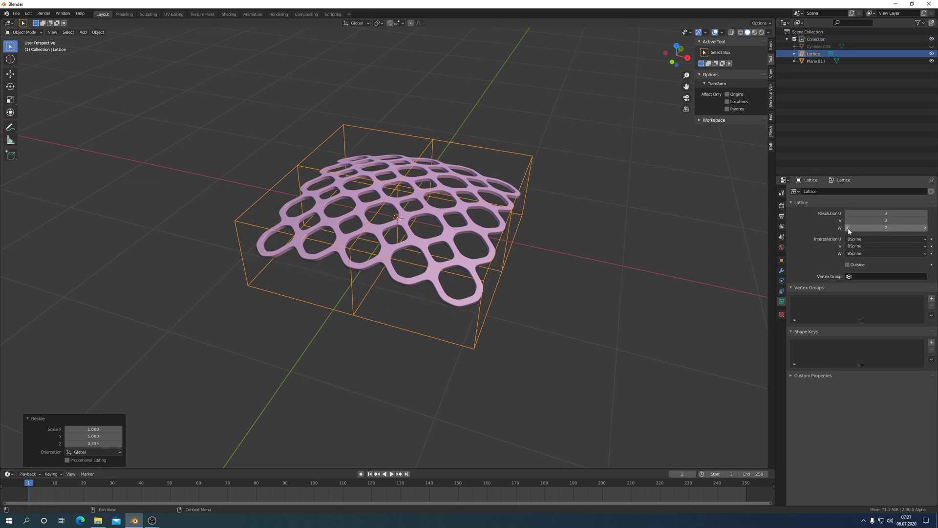
- Select the lattice-pattern mesh Plane.017 from Top view
{"action": "middle_click_drag", "start_coordinate": [658, 289], "coordinate": [668, 297]}
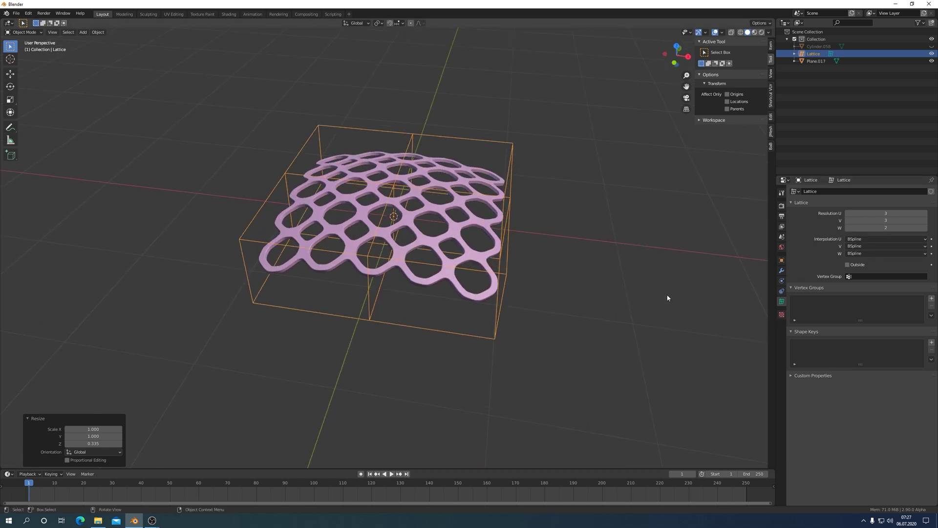
{"action": "key", "text": "KP_7"}
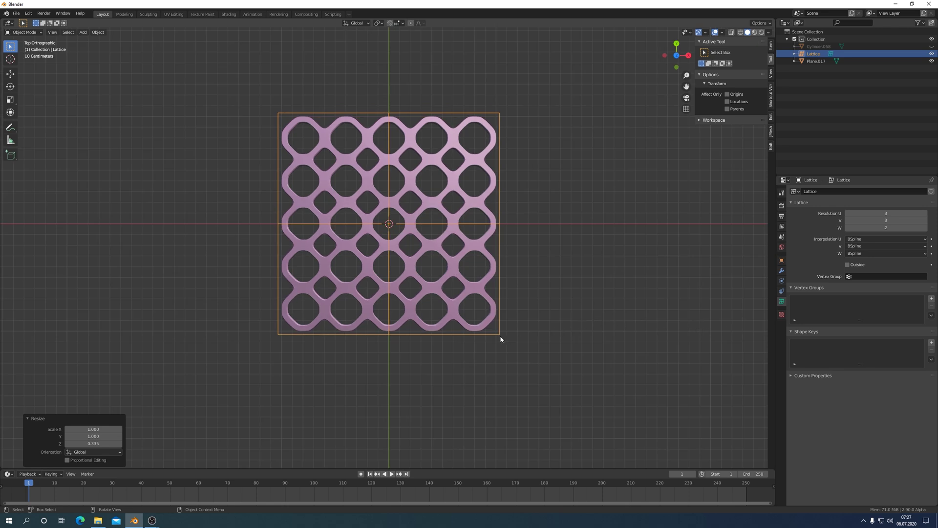
{"action": "left_click", "coordinate": [470, 248]}
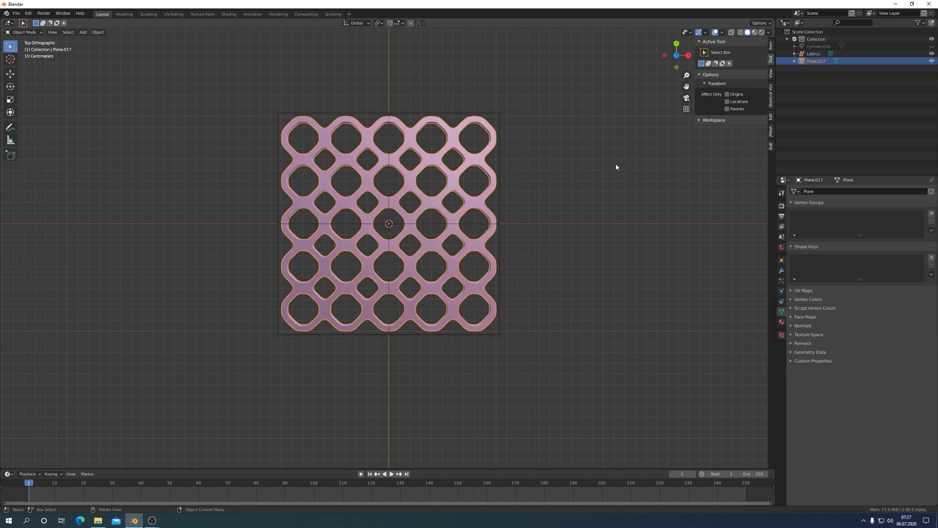
- Add a Lattice modifier to Plane.017 targeting the Lattice cage, then reselect the cage
{"action": "left_click", "coordinate": [781, 271]}
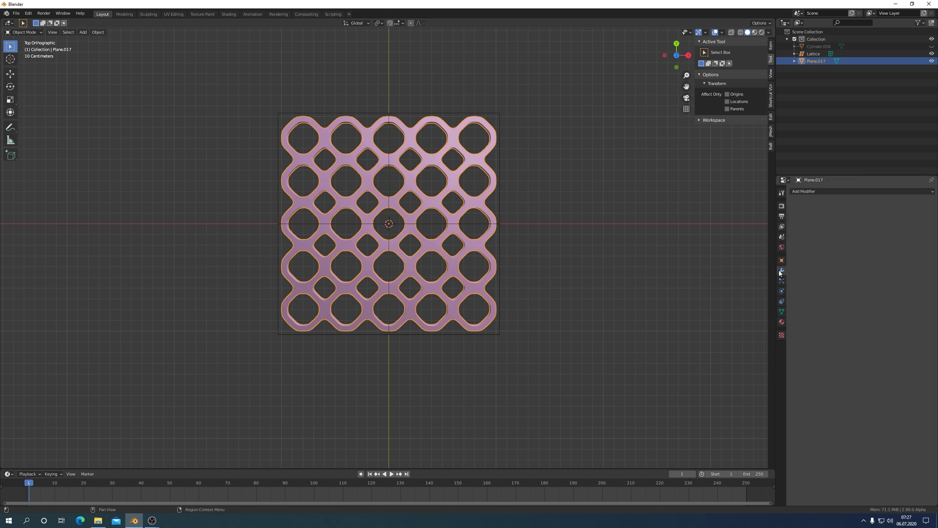
{"action": "left_click", "coordinate": [825, 192]}
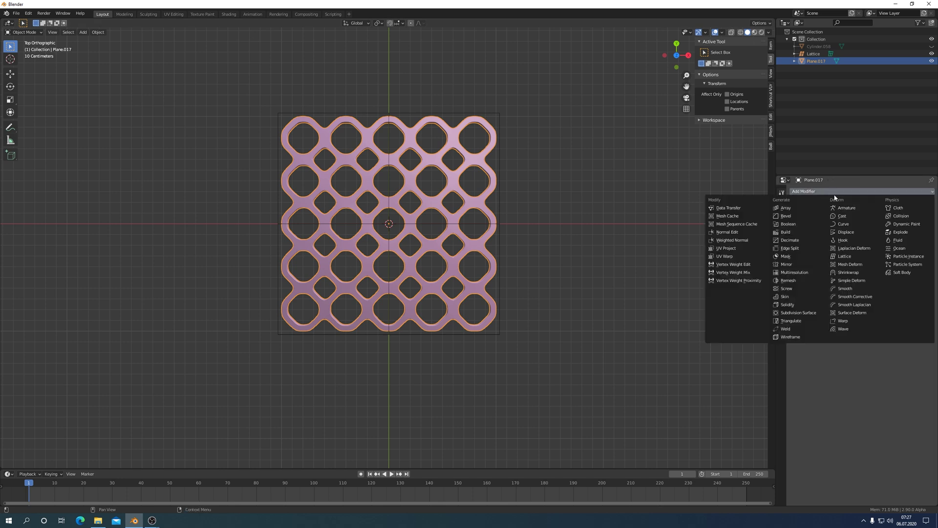
{"action": "left_click", "coordinate": [844, 256]}
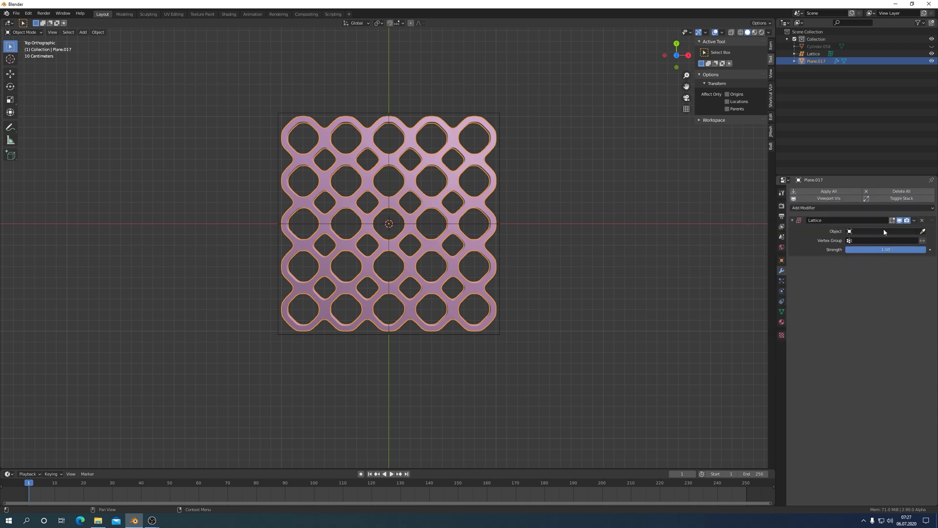
{"action": "left_click", "coordinate": [923, 232]}
{"action": "left_click", "coordinate": [498, 332]}
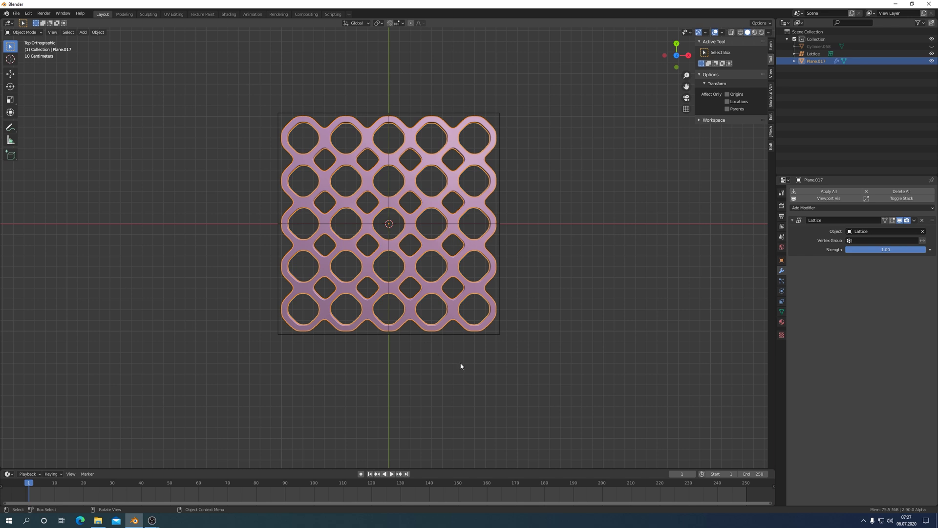
{"action": "left_click", "coordinate": [487, 336]}
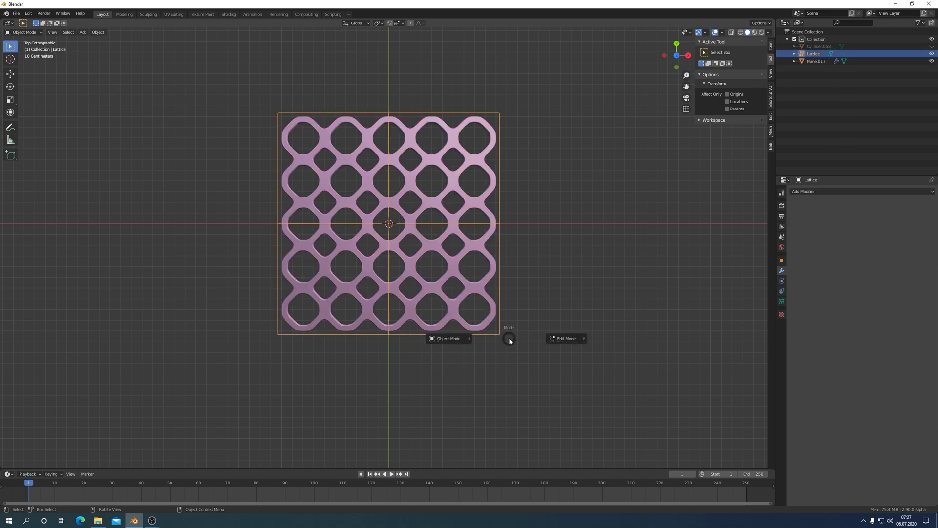
- In lattice Edit Mode, narrow the bottom row of points to 0.606 along X
{"action": "key", "text": "Tab"}
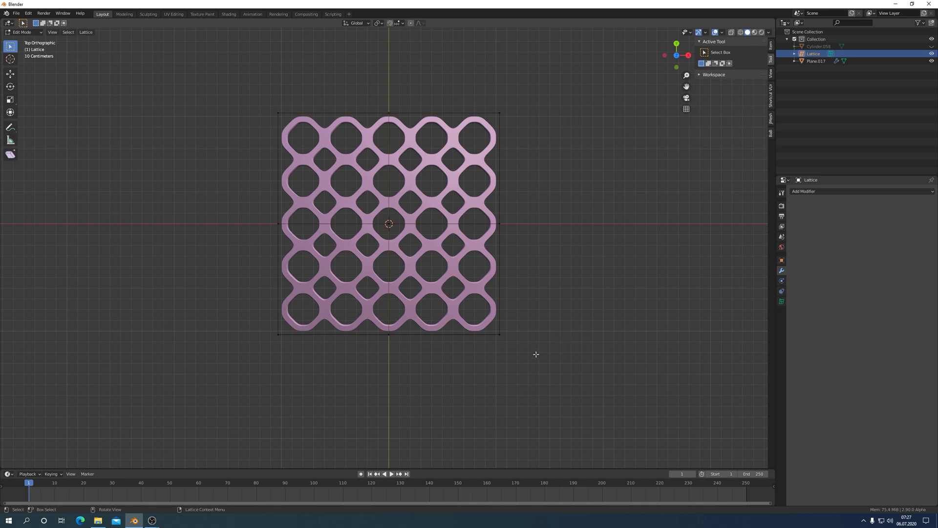
{"action": "left_click_drag", "start_coordinate": [224, 312], "coordinate": [667, 373]}
{"action": "middle_click_drag", "start_coordinate": [618, 366], "coordinate": [617, 330]}
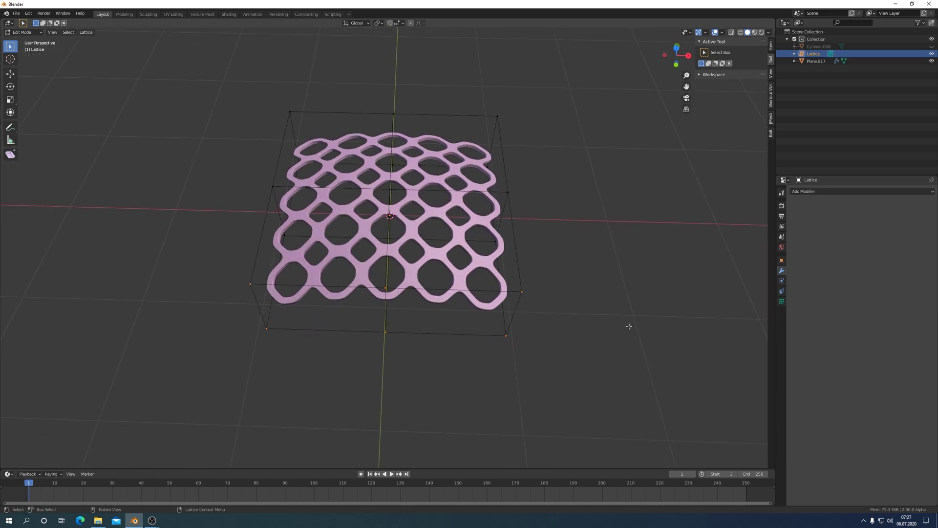
{"action": "key", "text": "KP_7"}
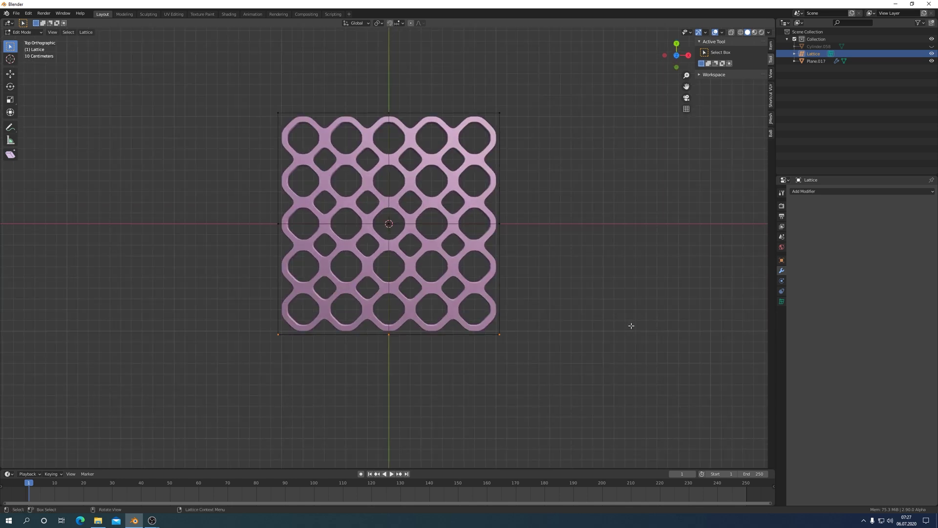
{"action": "key", "text": "s"}
{"action": "key", "text": "x"}
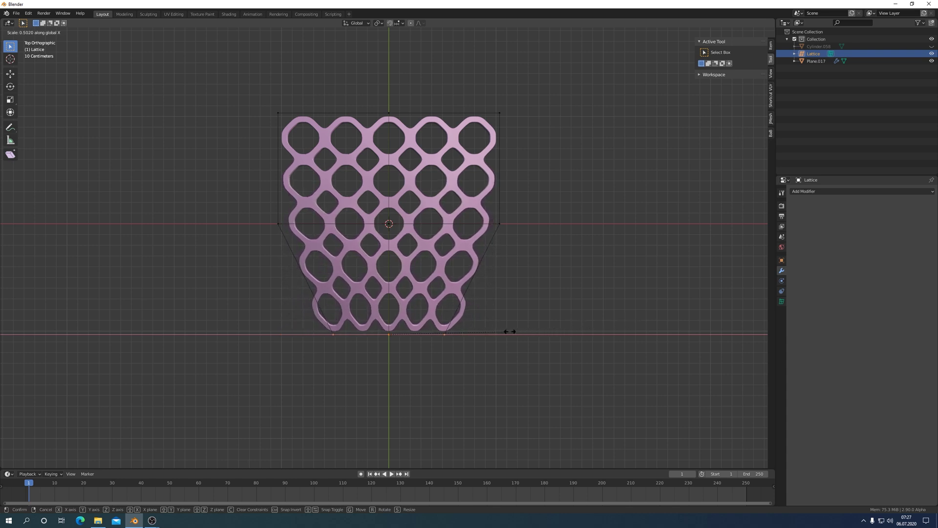
{"action": "left_click", "coordinate": [535, 332]}
- Pull the bottom-middle point down and the top-middle point up along Y
{"action": "left_click_drag", "start_coordinate": [370, 319], "coordinate": [414, 374]}
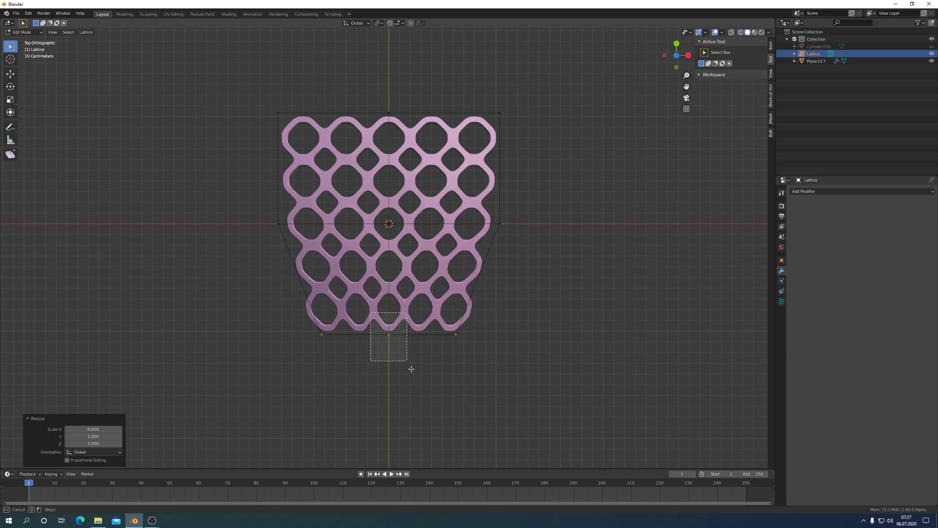
{"action": "key", "text": "g"}
{"action": "key", "text": "y"}
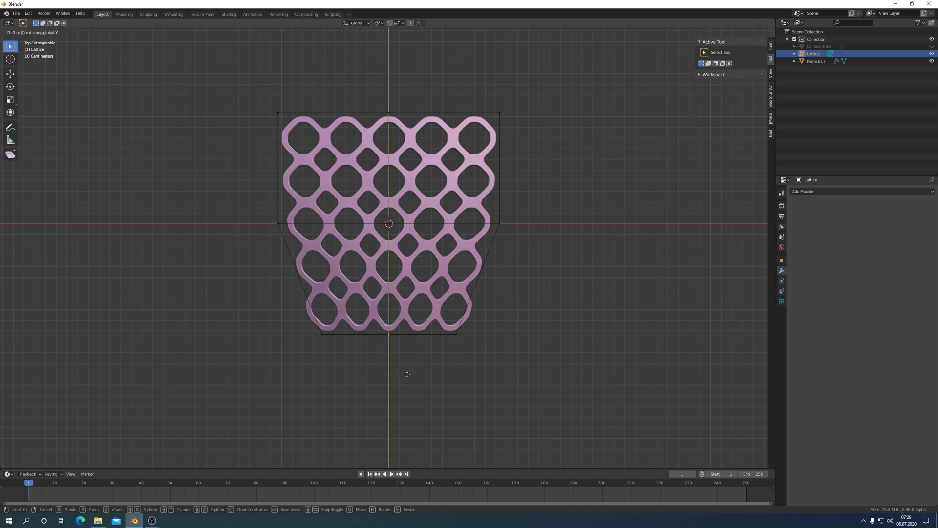
{"action": "left_click", "coordinate": [400, 393]}
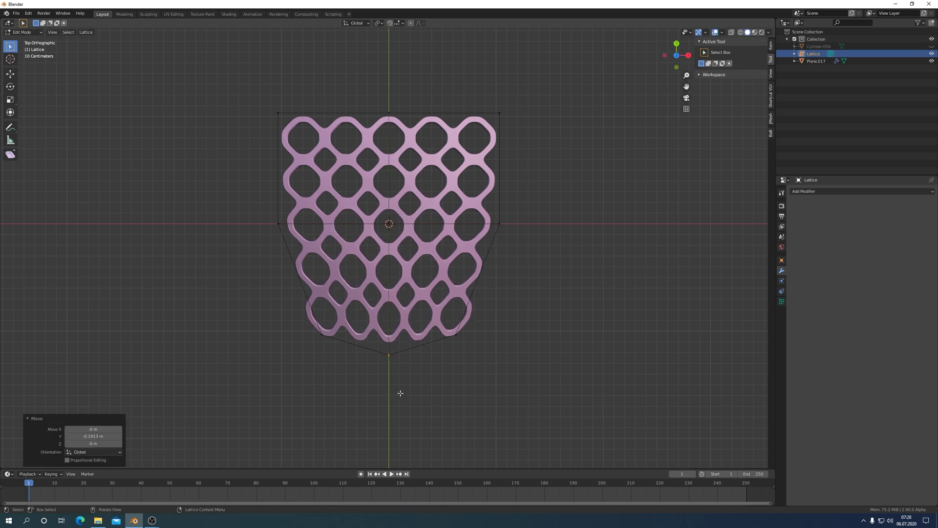
{"action": "left_click_drag", "start_coordinate": [374, 91], "coordinate": [407, 137]}
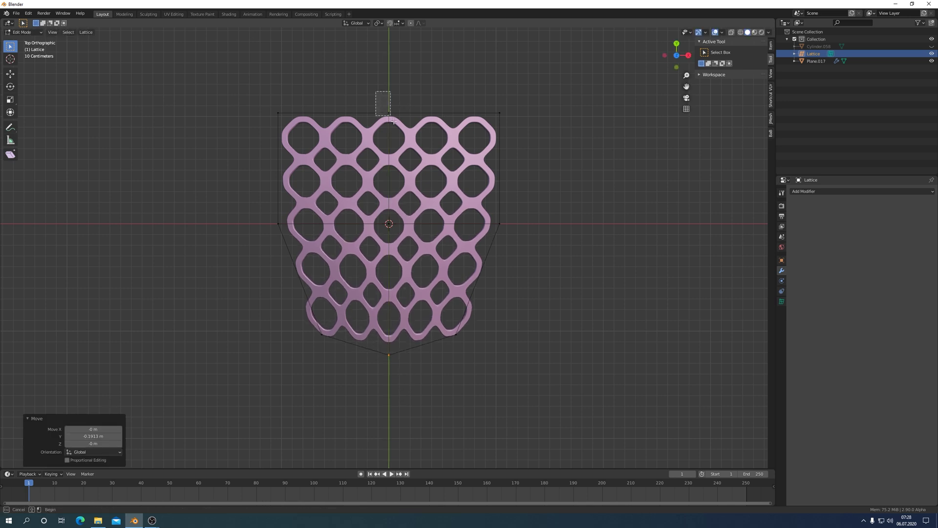
{"action": "key", "text": "g"}
{"action": "key", "text": "y"}
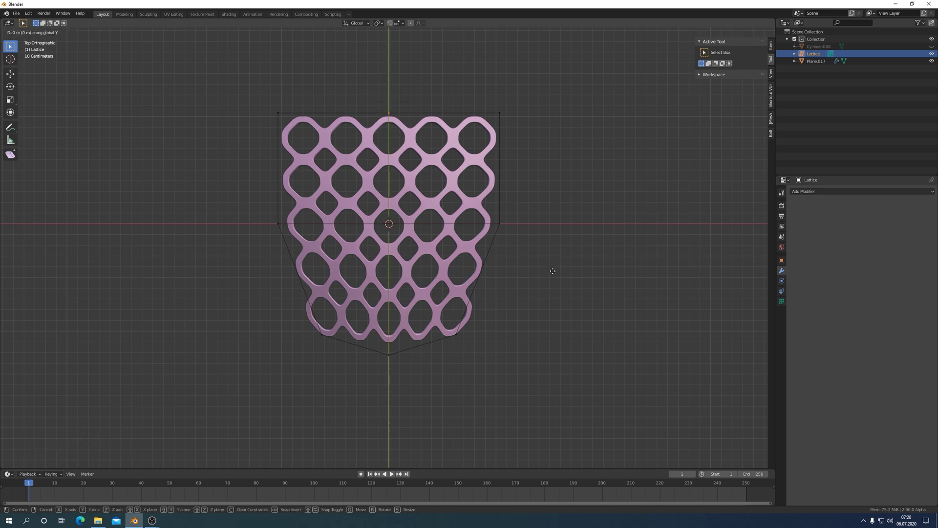
{"action": "left_click", "coordinate": [548, 239]}
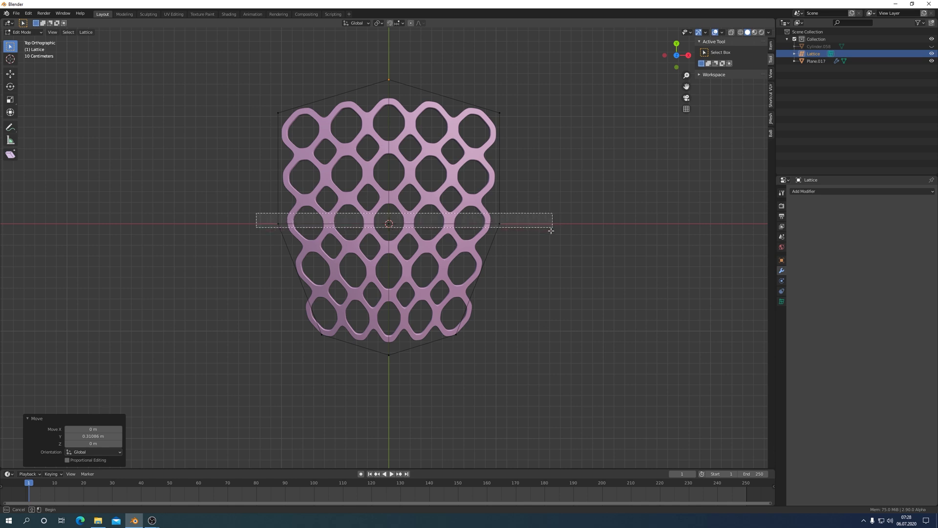
- Widen the middle row of points to 1.207 along X and return to Object Mode
{"action": "left_click_drag", "start_coordinate": [257, 213], "coordinate": [551, 233]}
{"action": "key", "text": "s"}
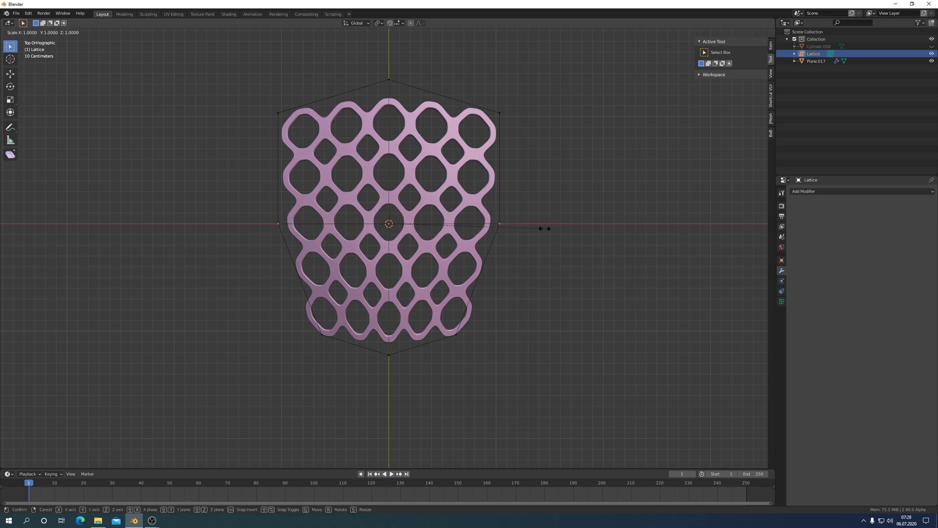
{"action": "key", "text": "x"}
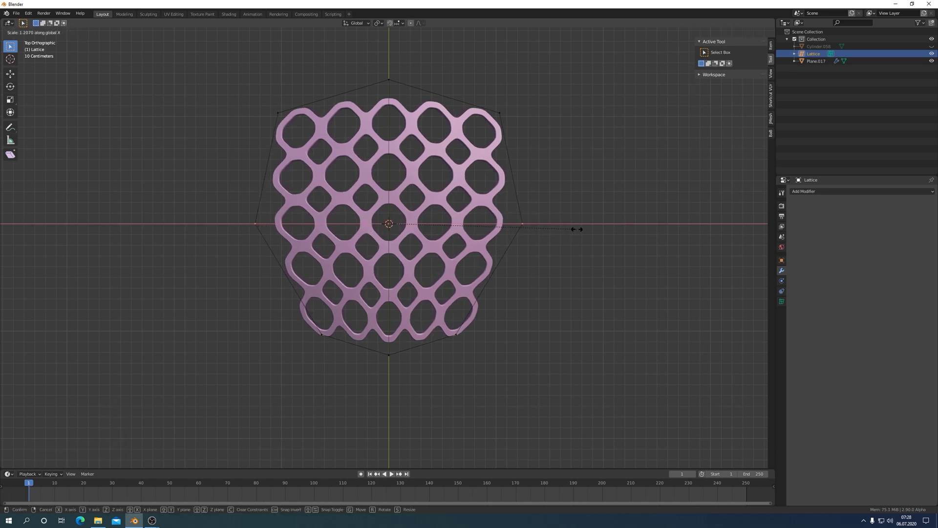
{"action": "left_click", "coordinate": [578, 229]}
{"action": "scroll", "coordinate": [458, 290], "scroll_direction": "down", "scroll_amount": 1}
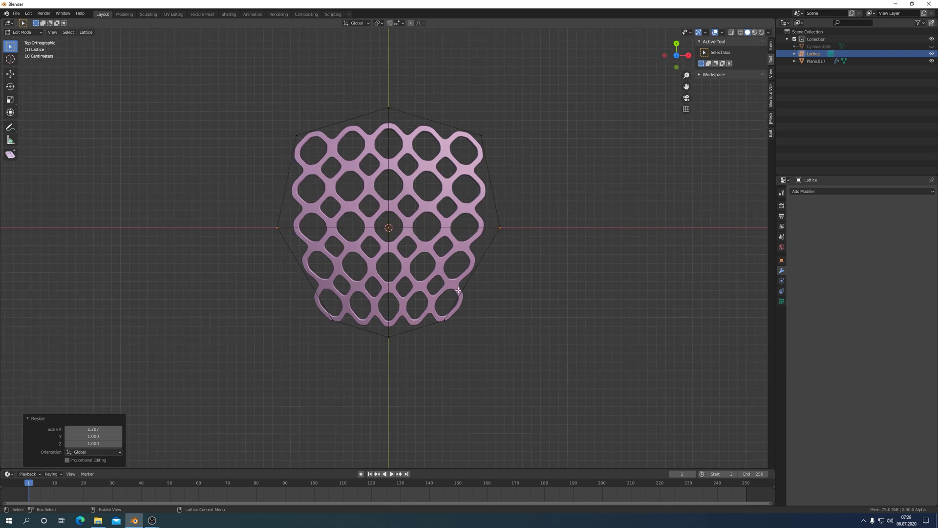
{"action": "middle_click_drag", "start_coordinate": [458, 290], "coordinate": [556, 258]}
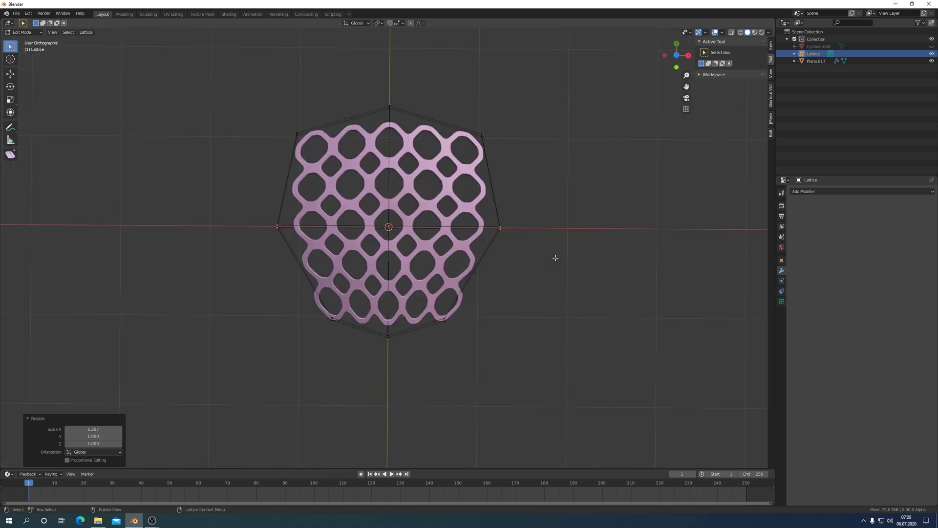
{"action": "key", "text": "KP_7"}
{"action": "middle_click_drag", "start_coordinate": [581, 245], "coordinate": [572, 180]}
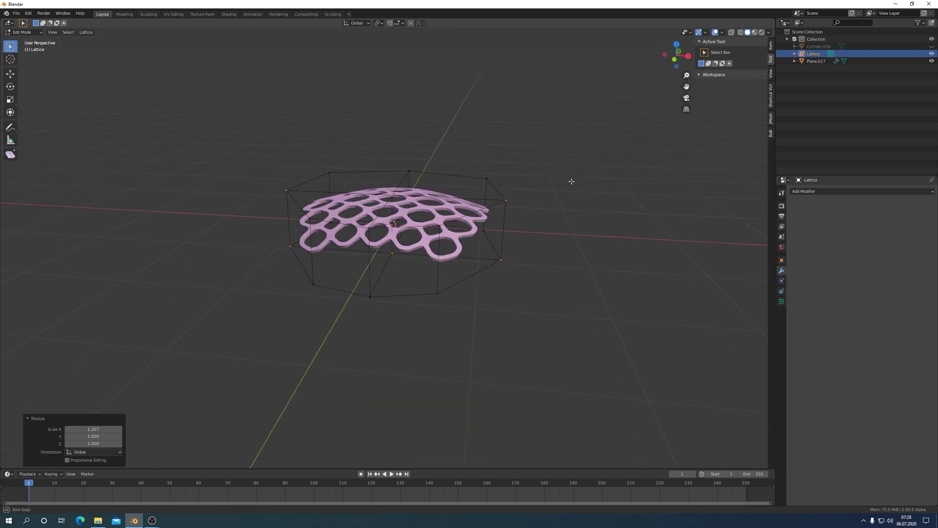
{"action": "middle_click_drag", "start_coordinate": [566, 214], "coordinate": [562, 214]}
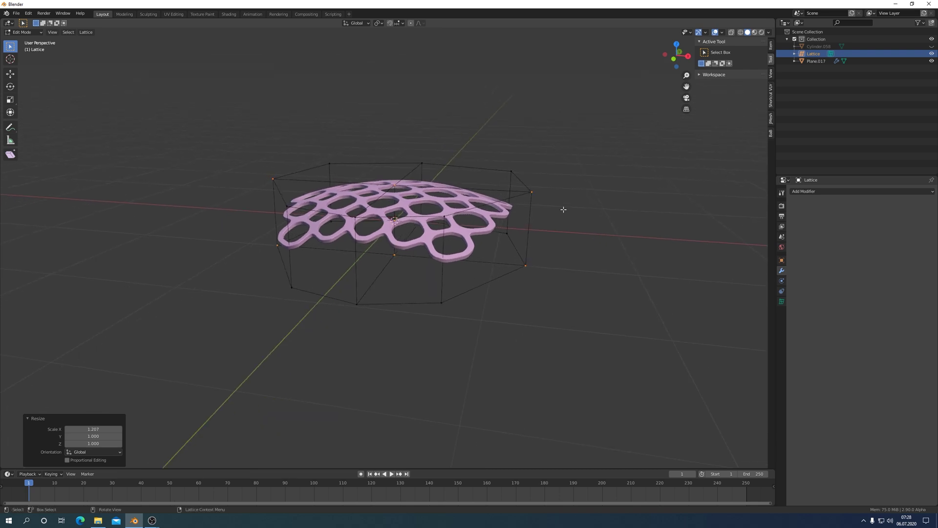
{"action": "key", "text": "ctrl+Tab"}
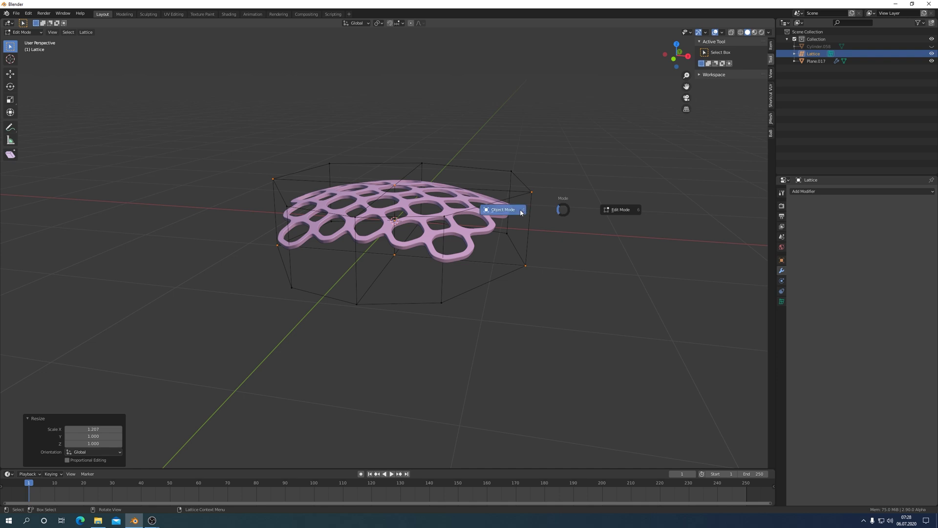
{"action": "left_click", "coordinate": [513, 228]}
{"action": "middle_click_drag", "start_coordinate": [514, 226], "coordinate": [543, 223]}
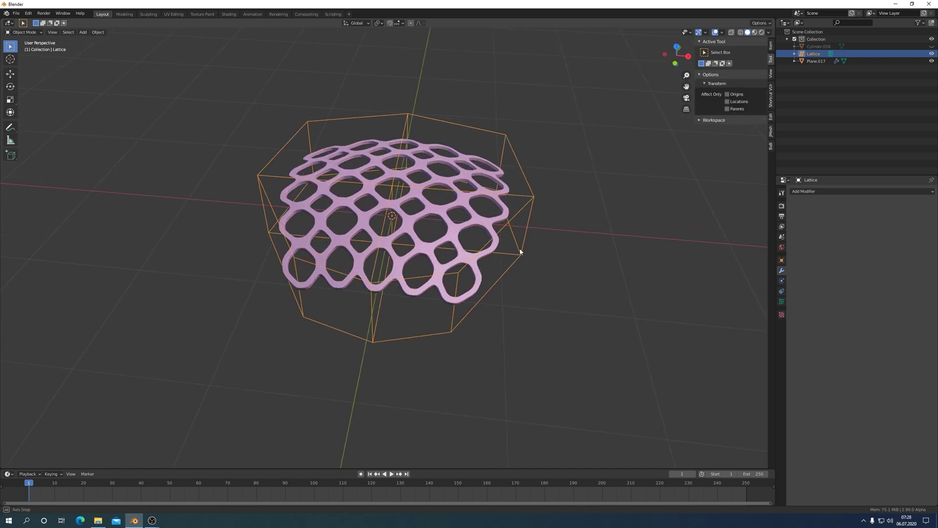
- Apply the Lattice modifier on Plane.017, then select the Lattice object
{"action": "key", "text": "KP_7"}
{"action": "key", "text": "KP_2"}
{"action": "key", "text": "KP_2"}
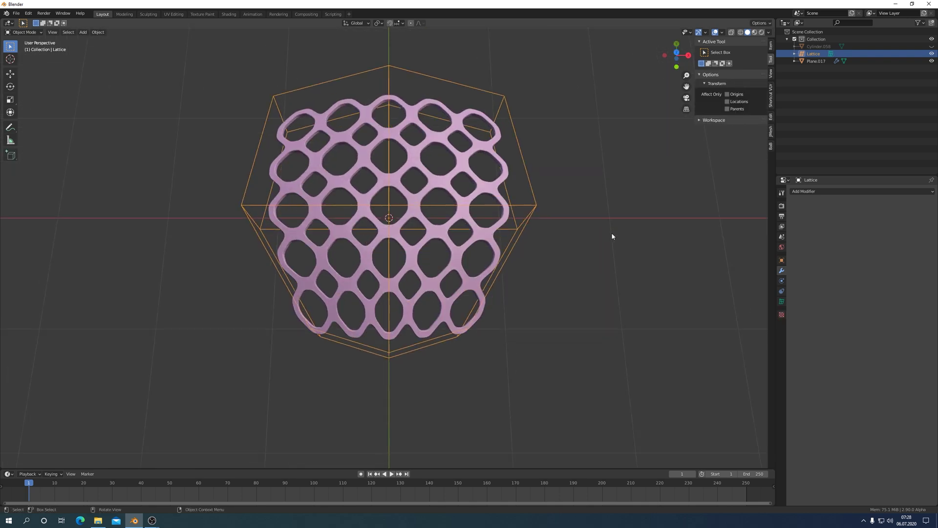
{"action": "key", "text": "KP_2"}
{"action": "key", "text": "KP_2"}
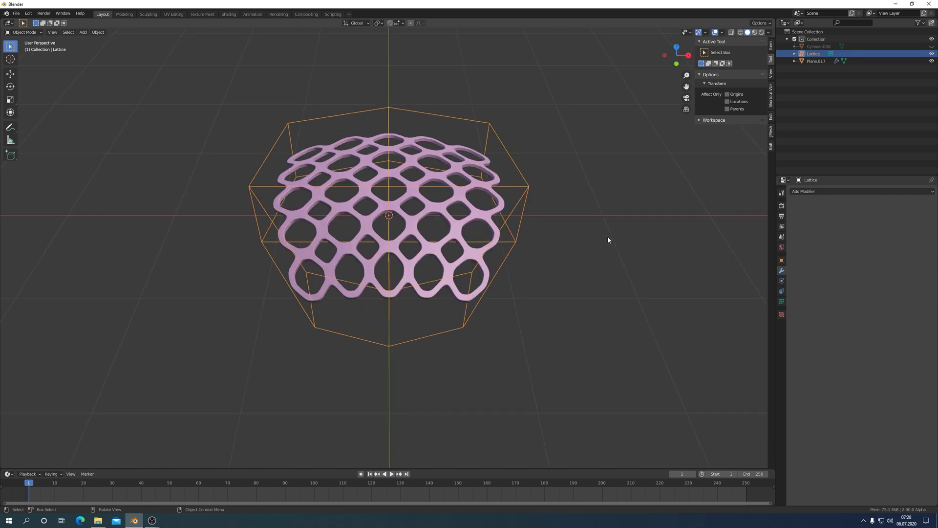
{"action": "left_click", "coordinate": [472, 210]}
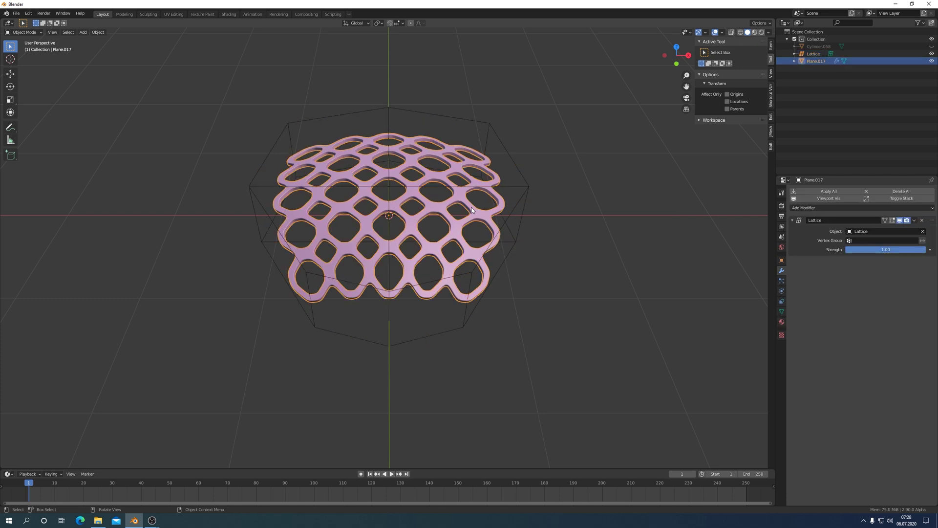
{"action": "left_click", "coordinate": [827, 191]}
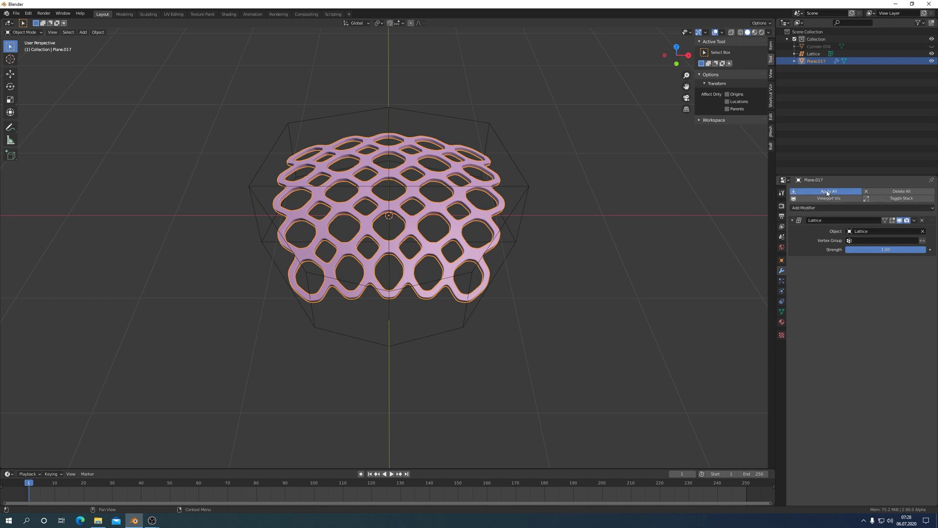
{"action": "left_click", "coordinate": [515, 245]}
- Delete the Lattice object, briefly show Cylinder.058, then hide it again, keeping Plane.017 visible
{"action": "key", "text": "x"}
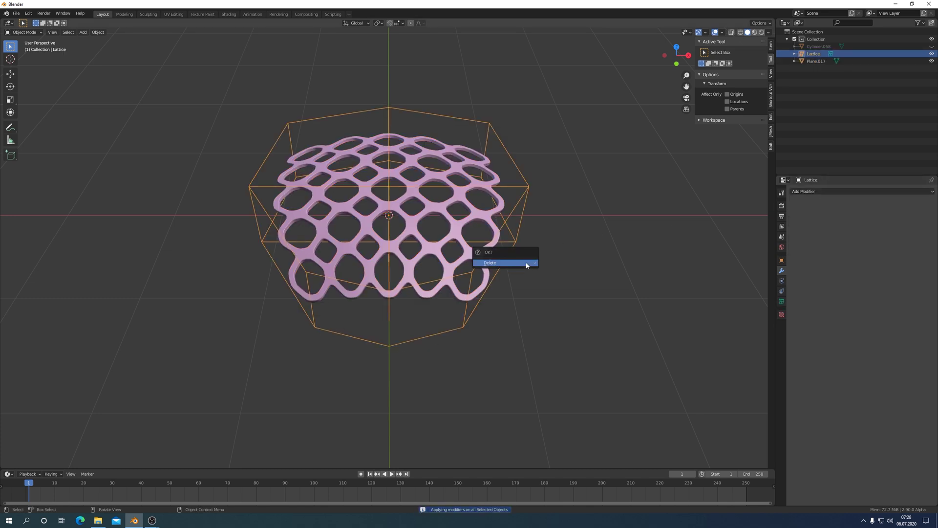
{"action": "left_click", "coordinate": [526, 263]}
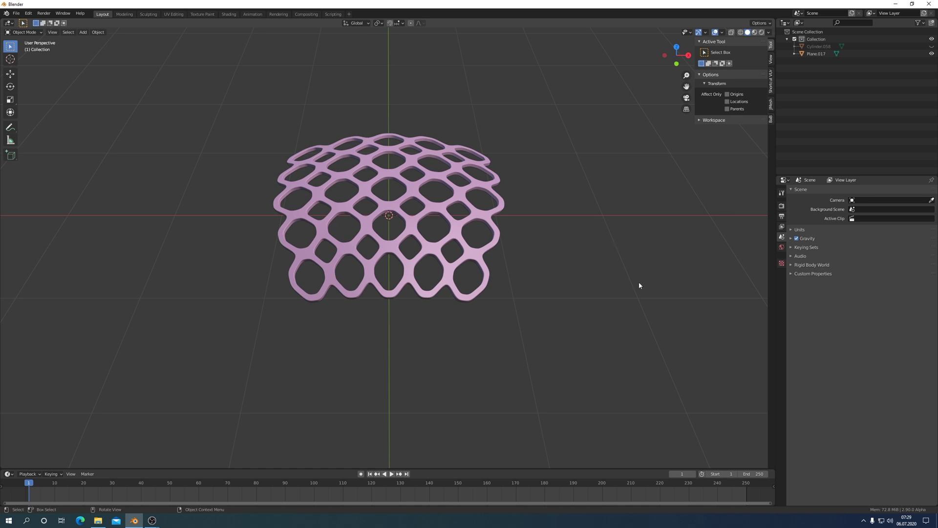
{"action": "left_click", "coordinate": [932, 54]}
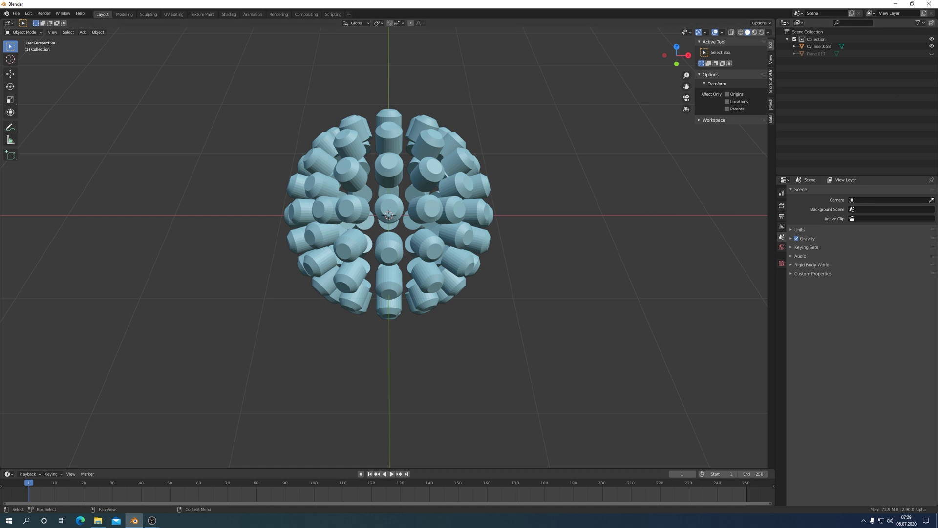
{"action": "left_click", "coordinate": [932, 54]}
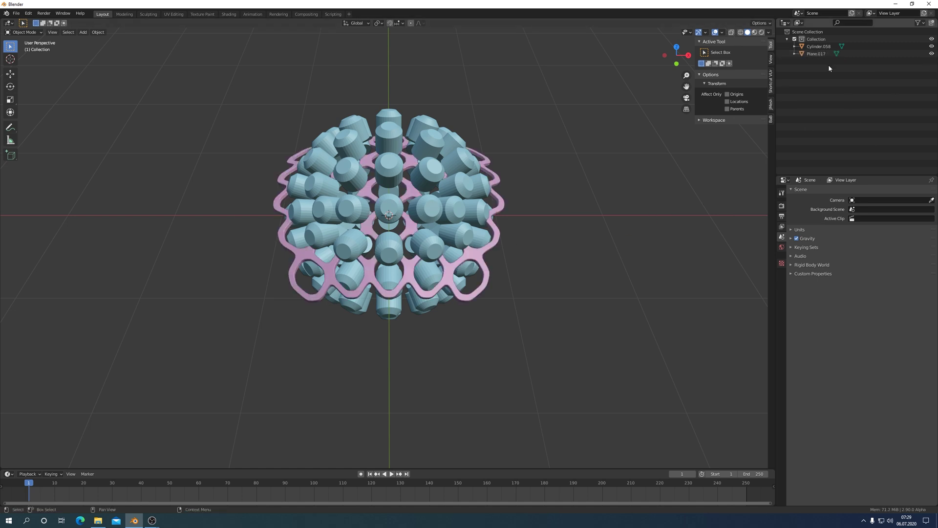
{"action": "left_click", "coordinate": [932, 46]}
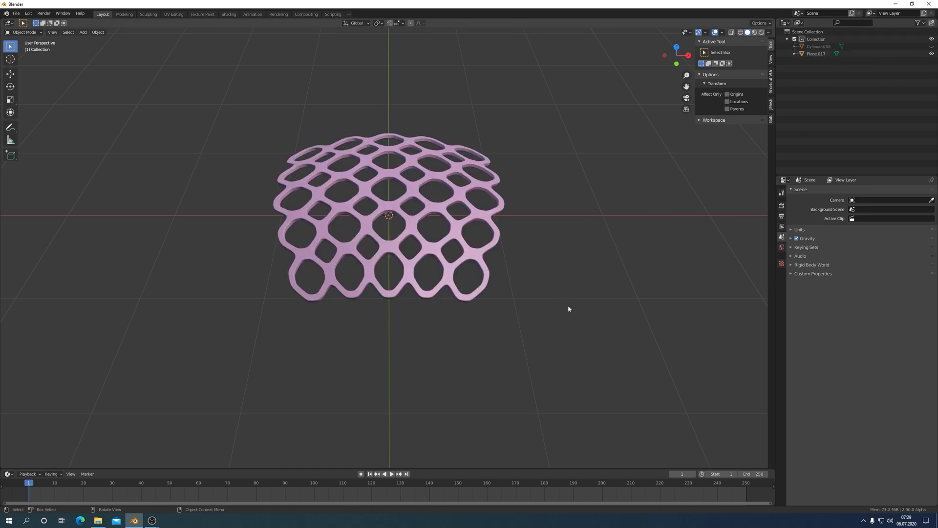